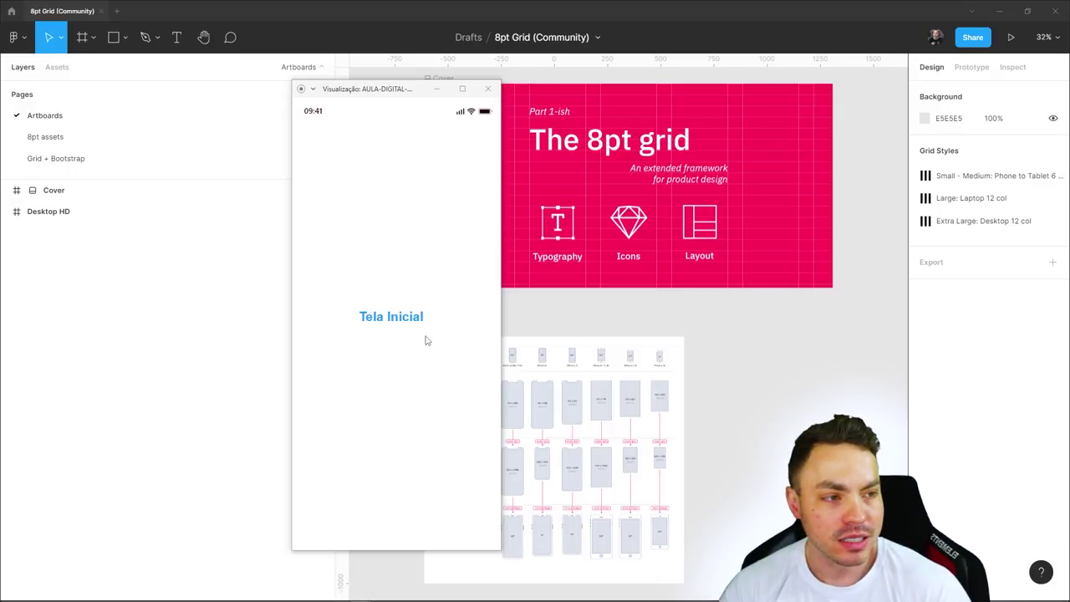
Step the prototype through the login, Aulas and Notas screens back to Tela Inicial
left_click(425, 339)
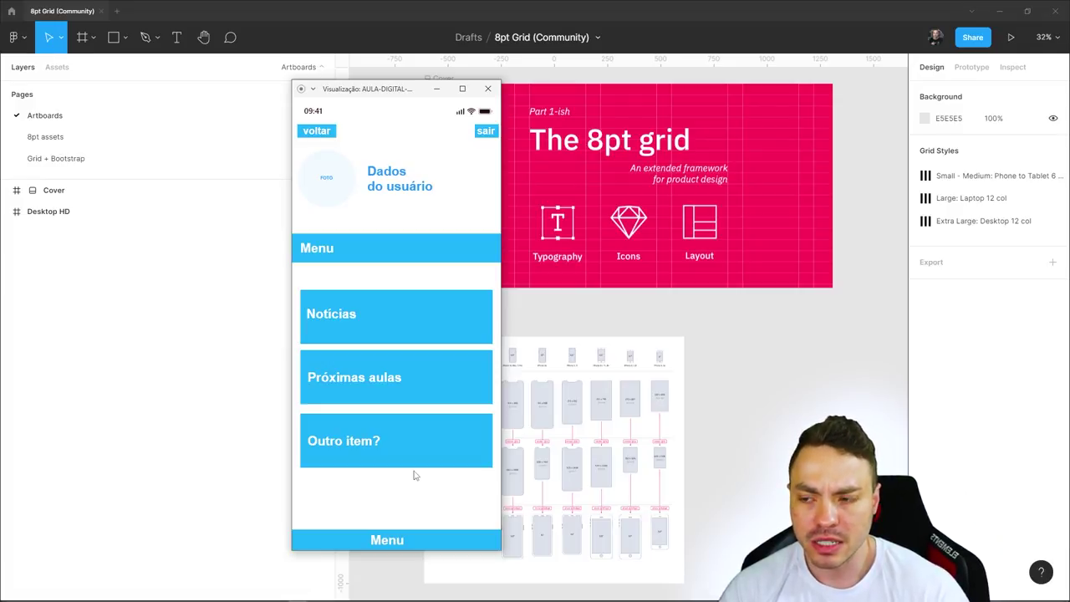
left_click(413, 473)
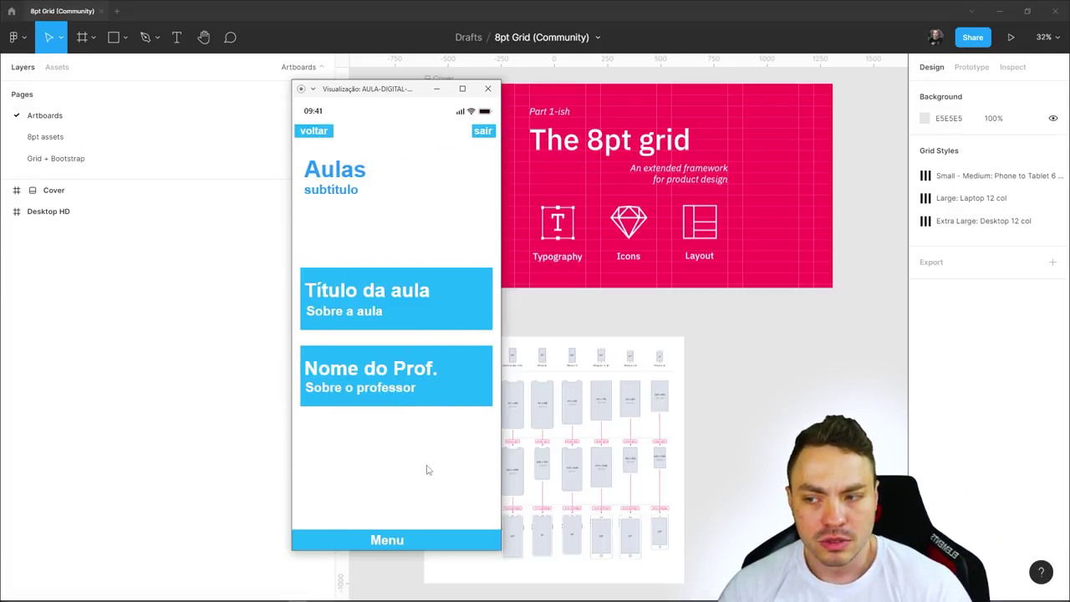
left_click(427, 469)
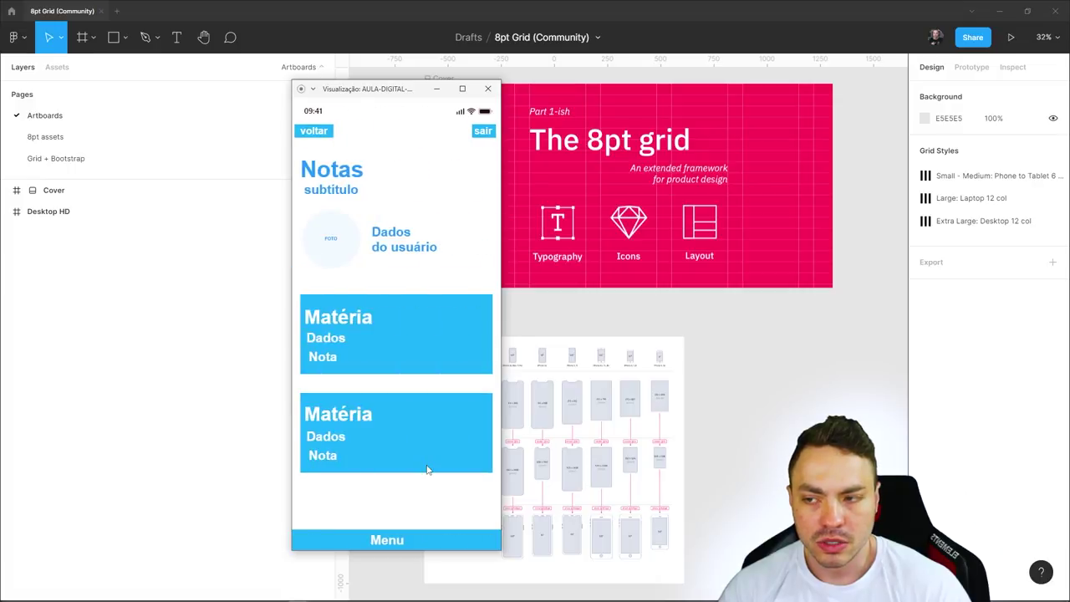
left_click(427, 469)
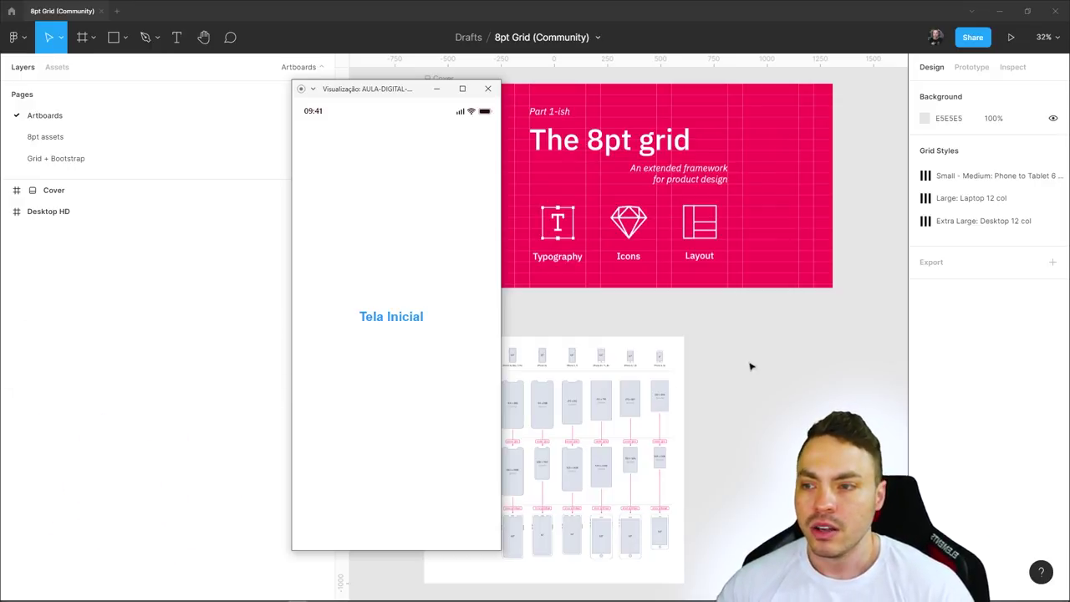
left_click(487, 88)
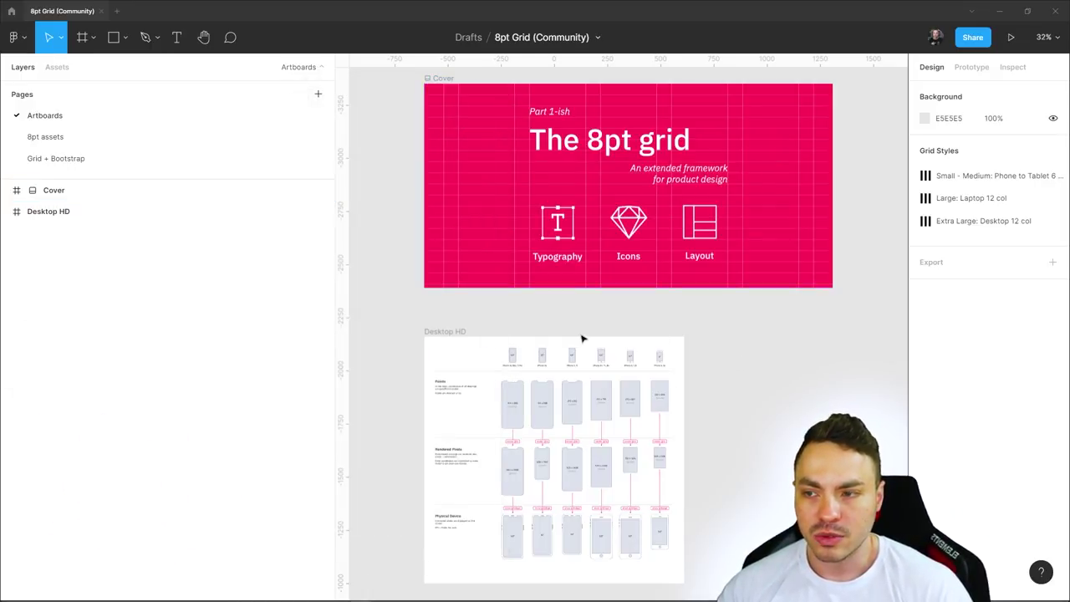
scroll(681, 343, "up", 2)
scroll(678, 344, "up", 1)
scroll(678, 343, "up", 1)
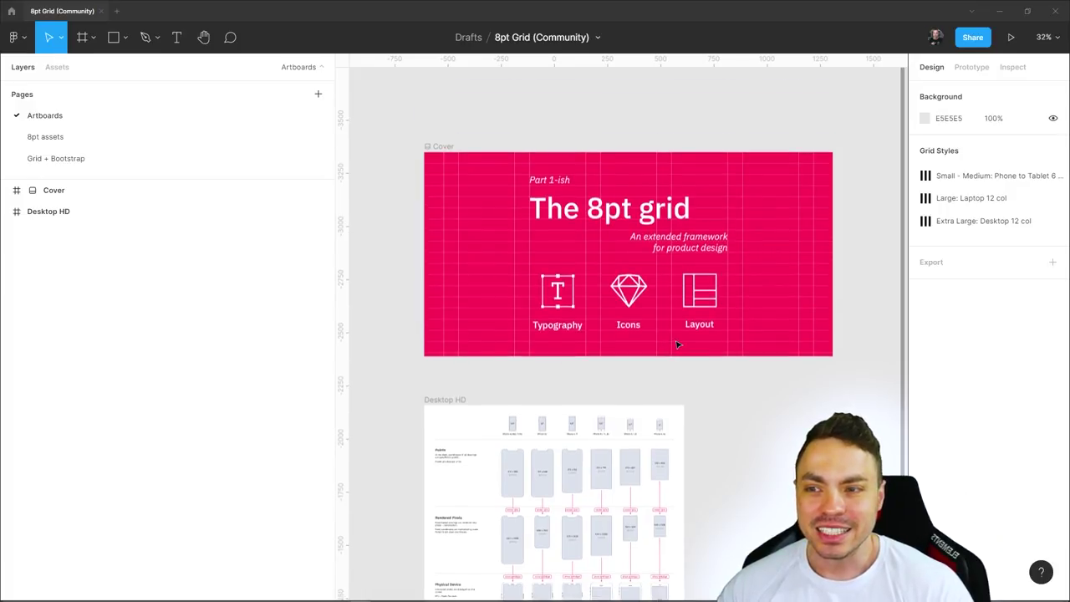
scroll(678, 344, "up", 1)
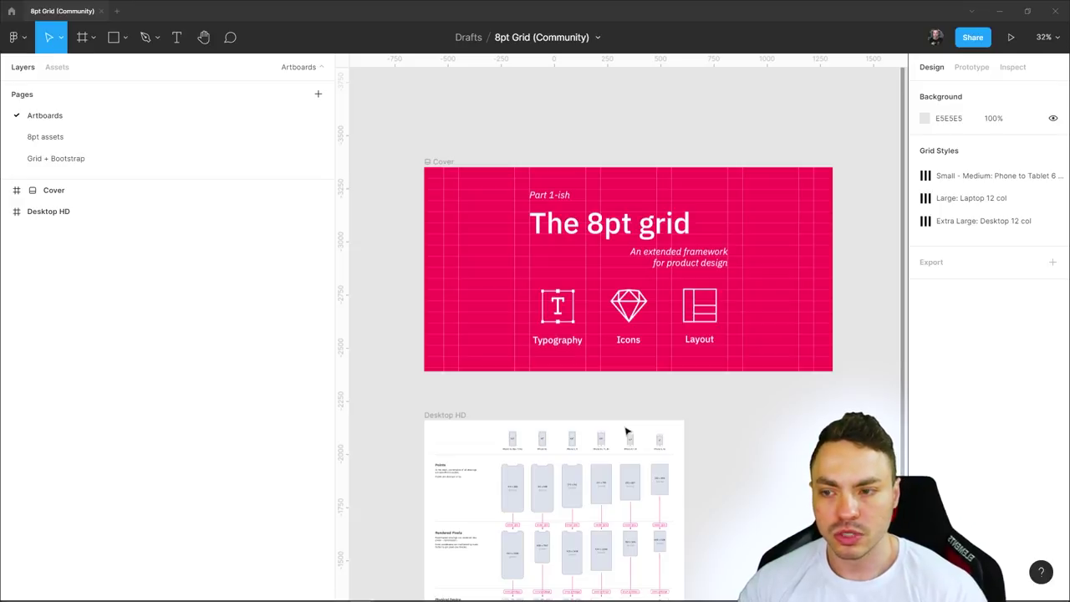
left_click(13, 37)
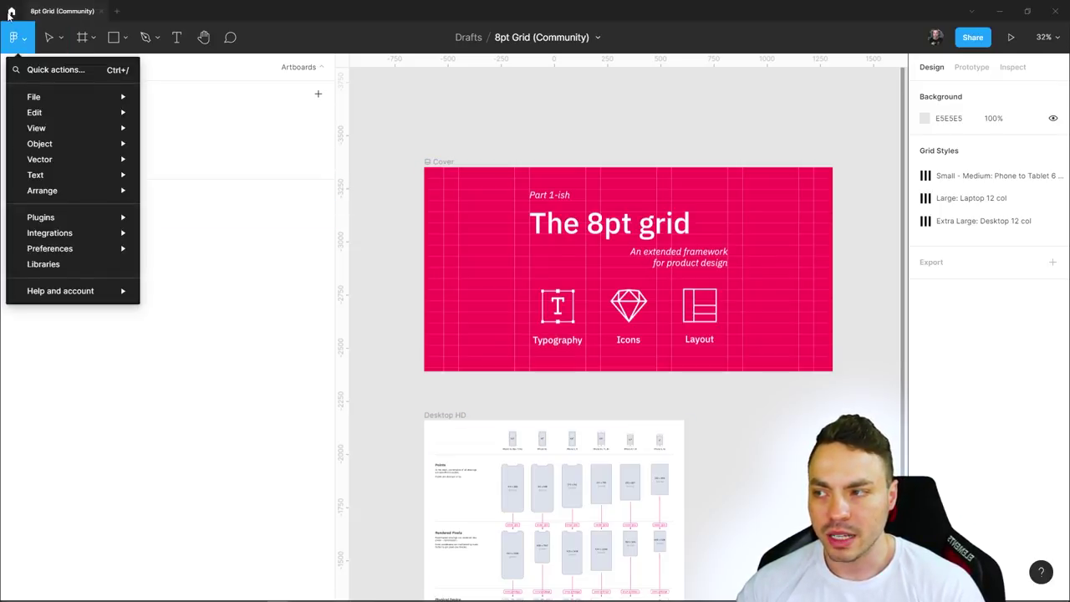
left_click(11, 12)
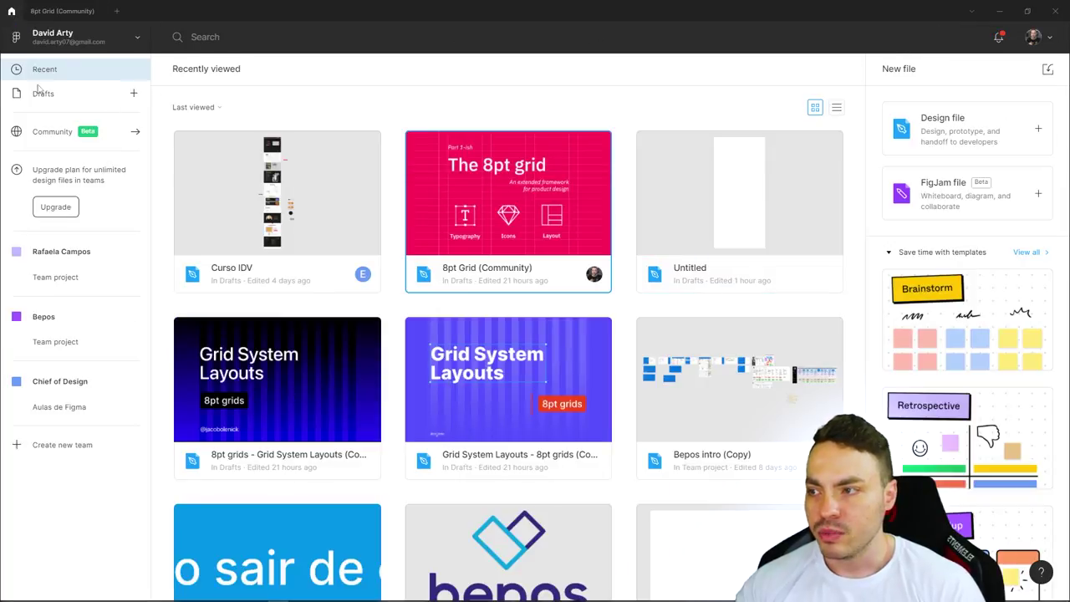
left_click(52, 133)
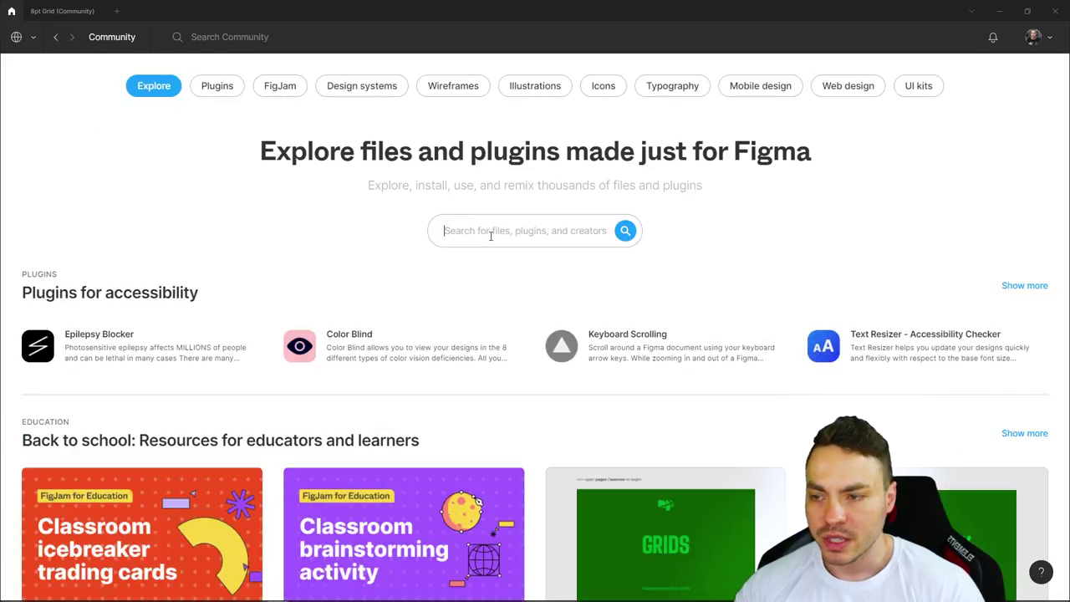
type("8")
key("BackSpace")
type("8p")
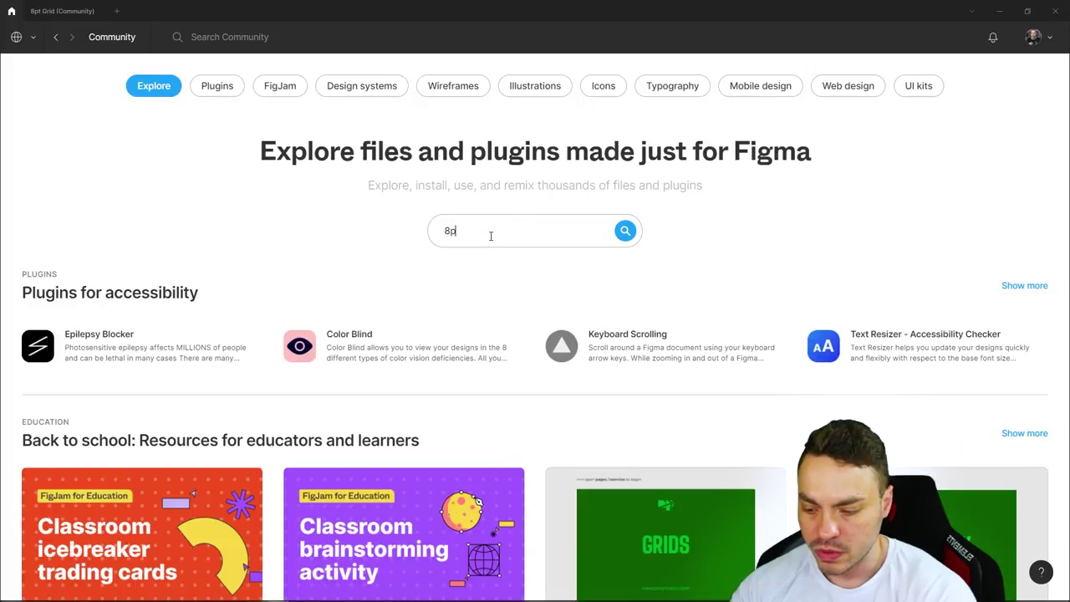
type("t")
key("Return")
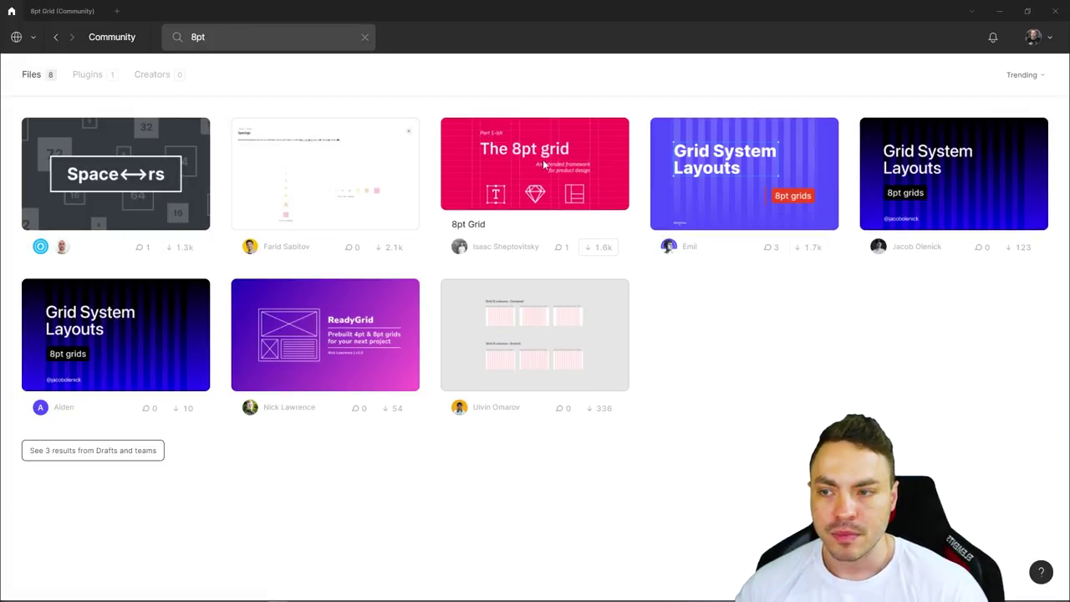
left_click(513, 177)
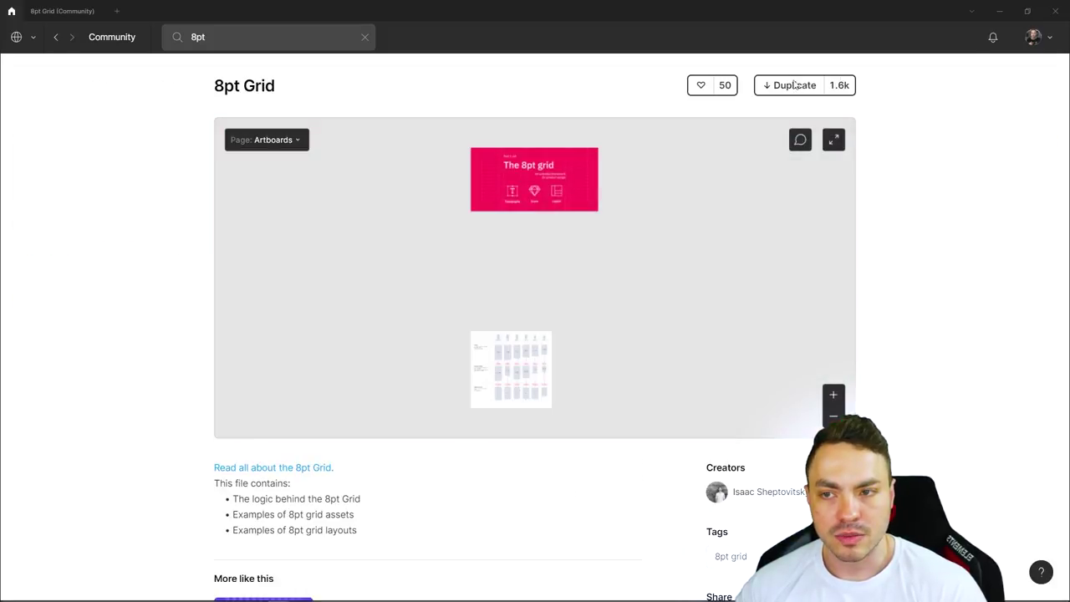
left_click(50, 14)
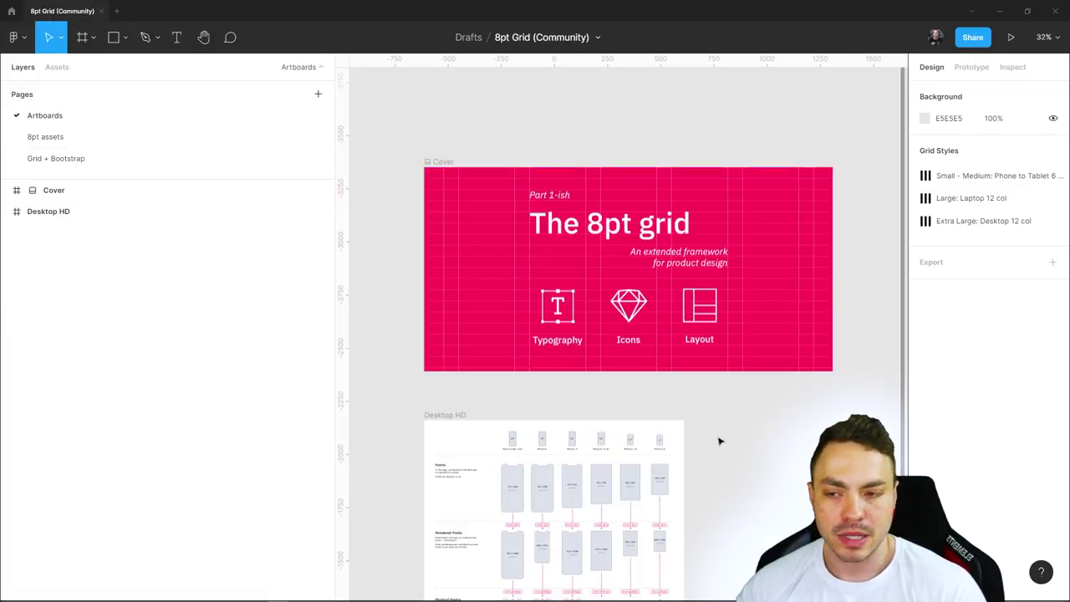
Zoom down to the Desktop HD frame's Points, Rendered Pixels and Physical Device diagrams
scroll(602, 332, "up", 5)
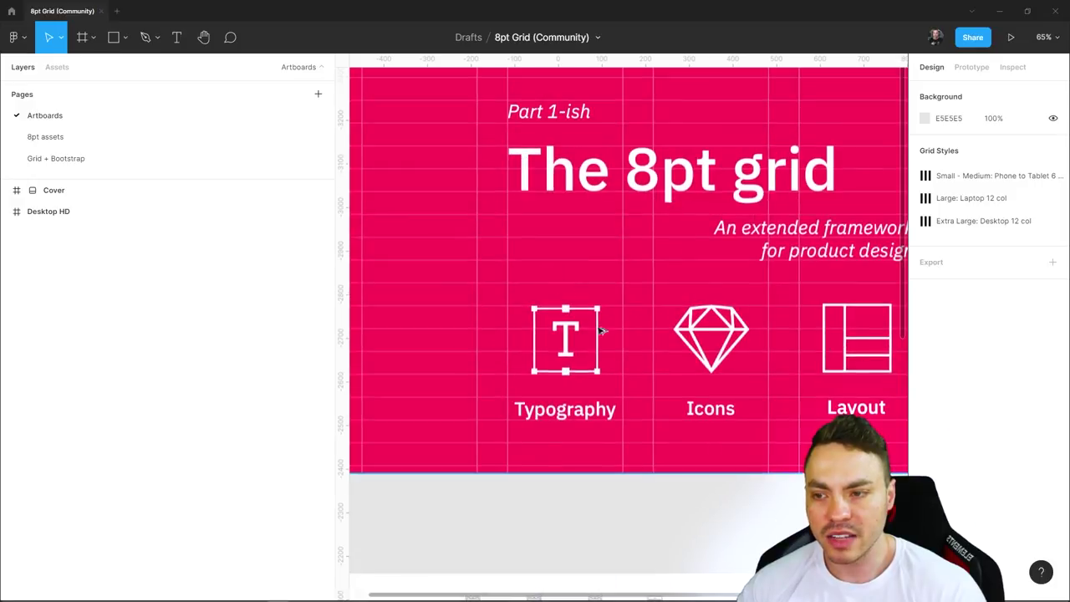
scroll(767, 507, "down", 5)
scroll(810, 189, "down", 3)
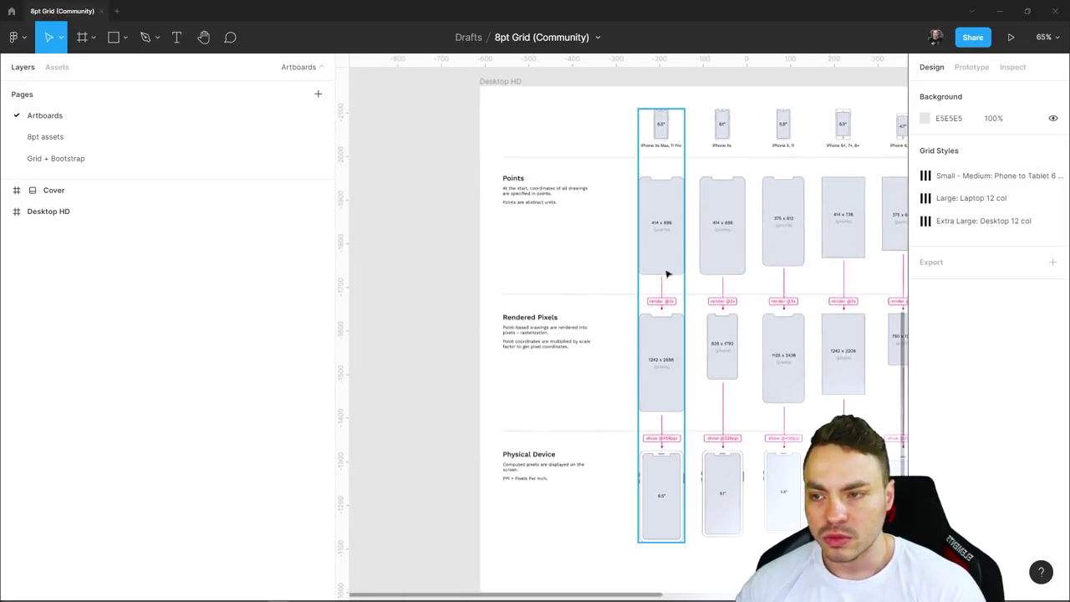
scroll(666, 275, "down", 1)
scroll(577, 197, "down", 1)
scroll(571, 277, "up", 3)
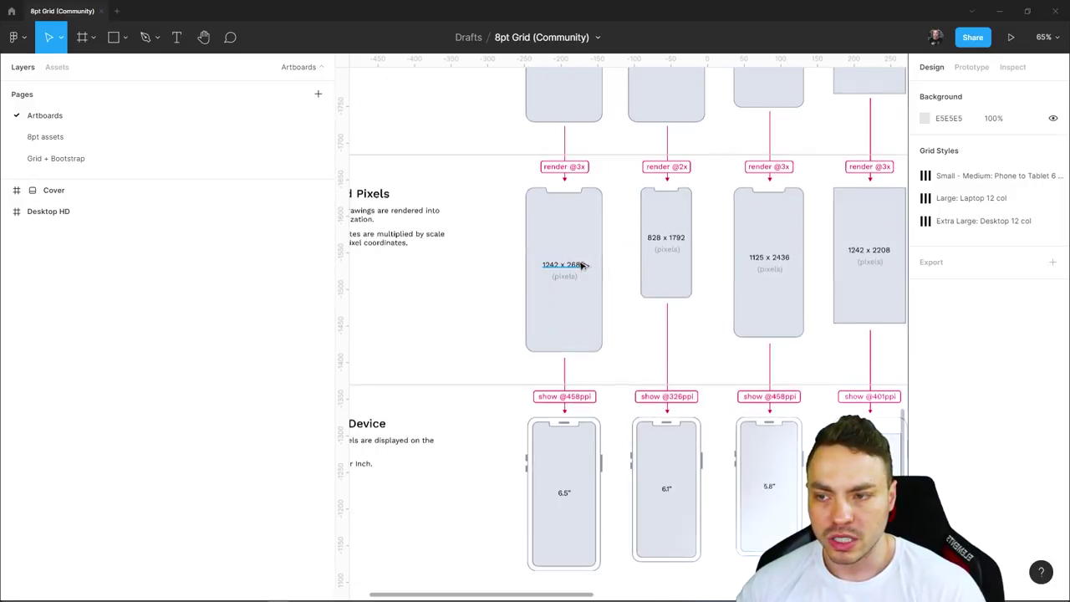
scroll(583, 266, "up", 2)
scroll(584, 266, "down", 3)
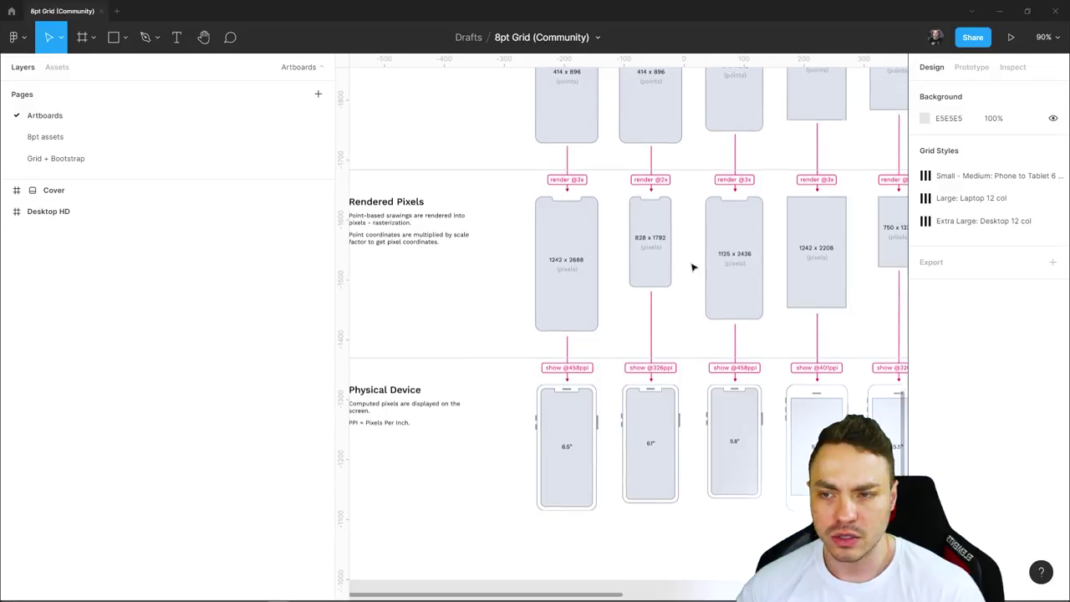
scroll(693, 268, "down", 1)
scroll(680, 270, "down", 2)
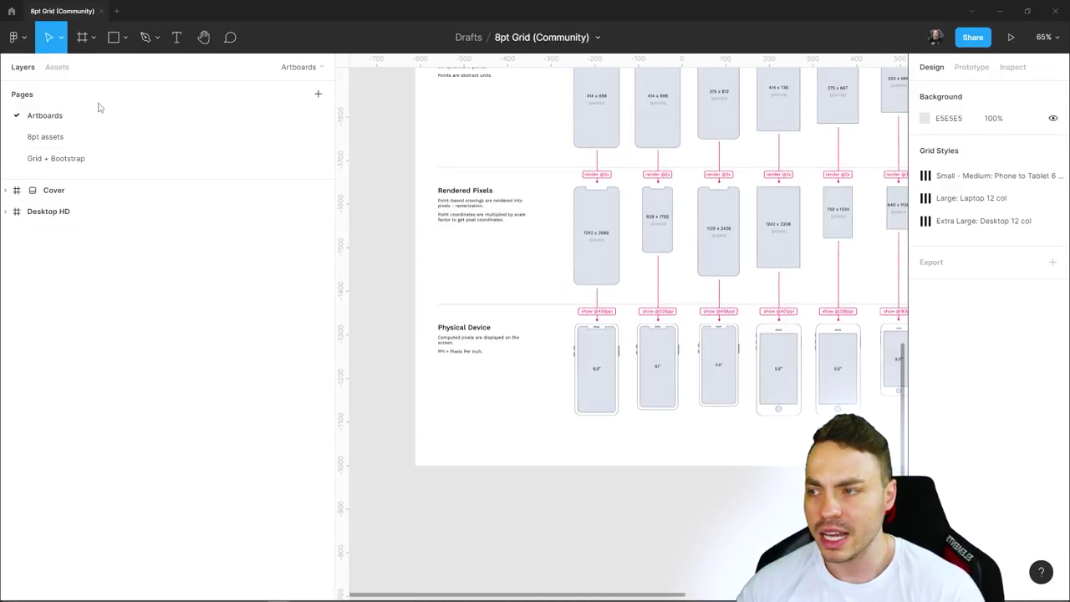
Open the 8pt assets page and bring the Typography frame into close view
left_click(92, 136)
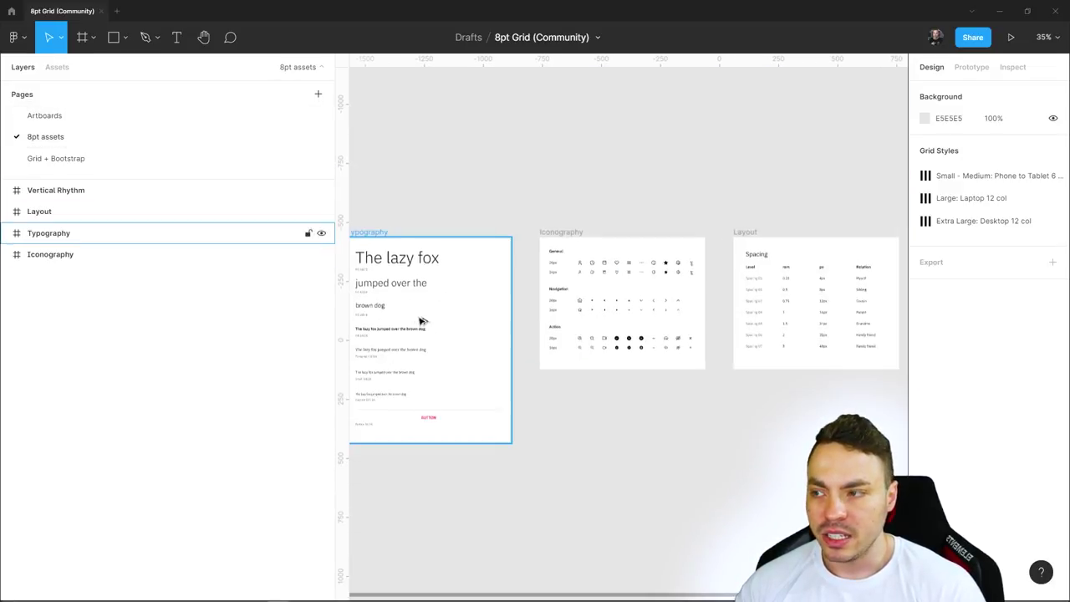
scroll(422, 320, "up", 3)
scroll(463, 323, "up", 2)
scroll(674, 295, "up", 2)
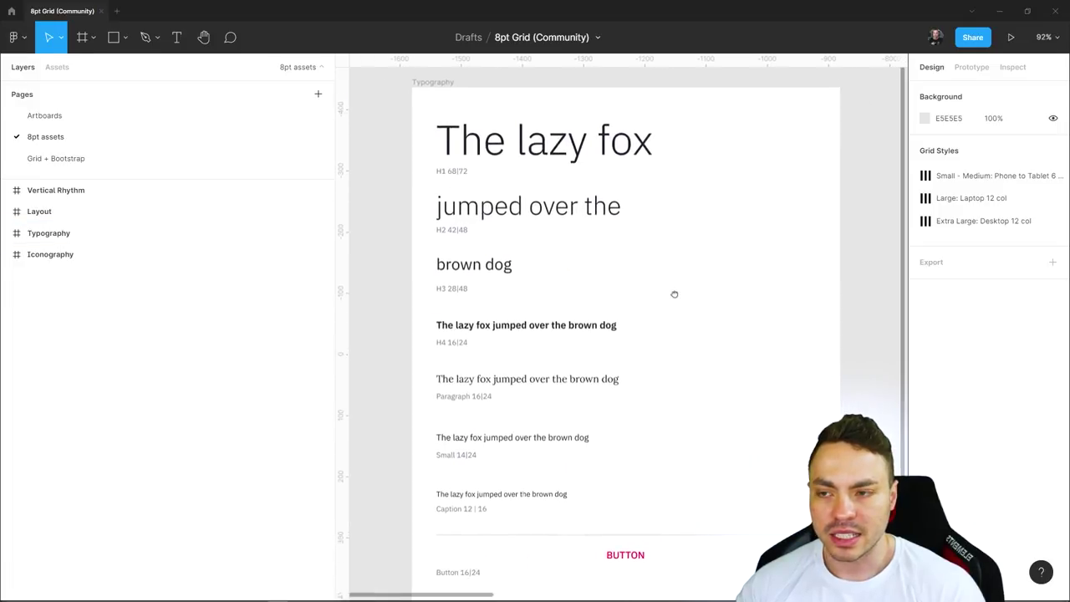
left_click_drag(675, 294, 649, 247)
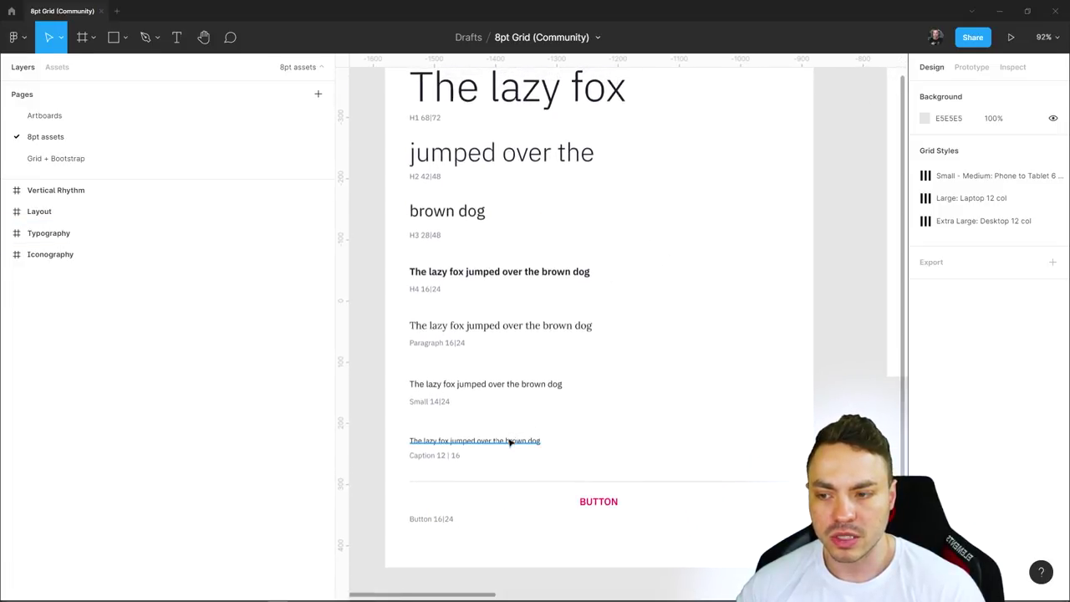
Inspect the Caption, Small, Paragraph, H4 and H3 text styles' sizes and line heights
left_click(510, 441)
left_click(548, 383)
left_click(577, 328)
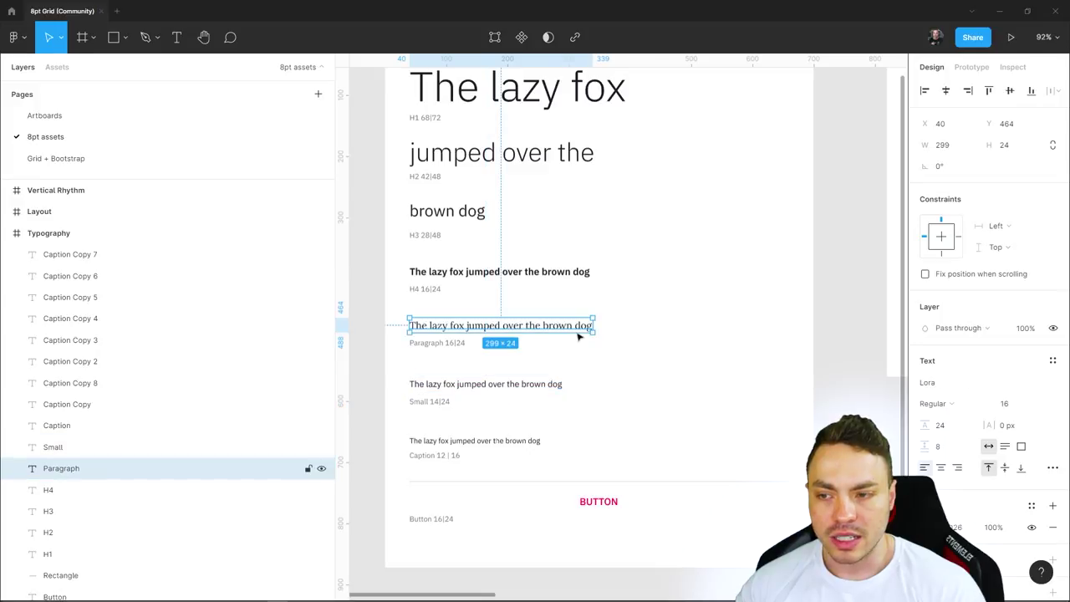
left_click(584, 274)
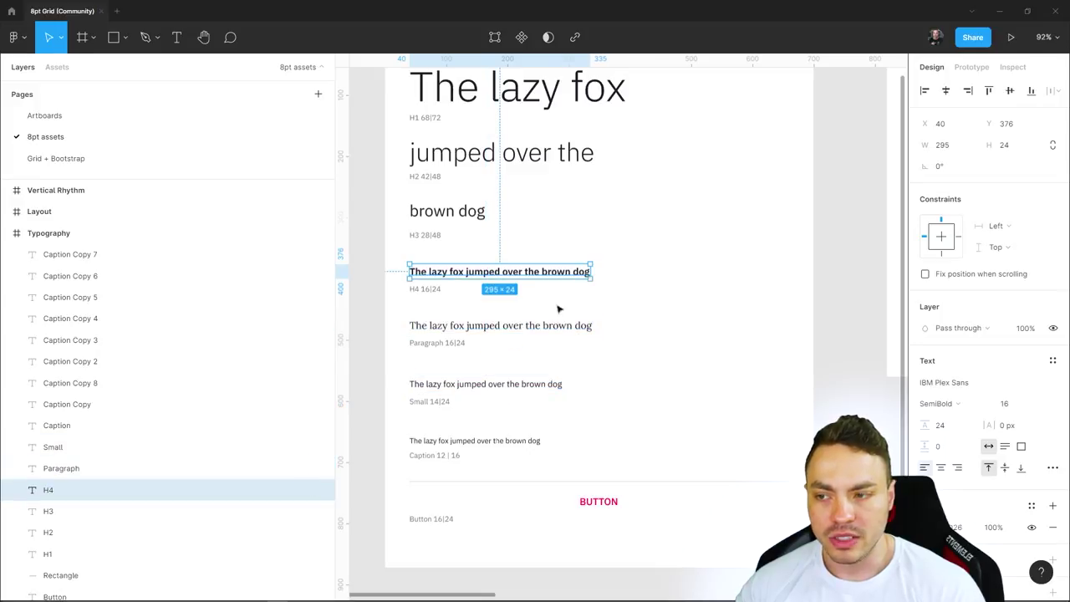
left_click(445, 216)
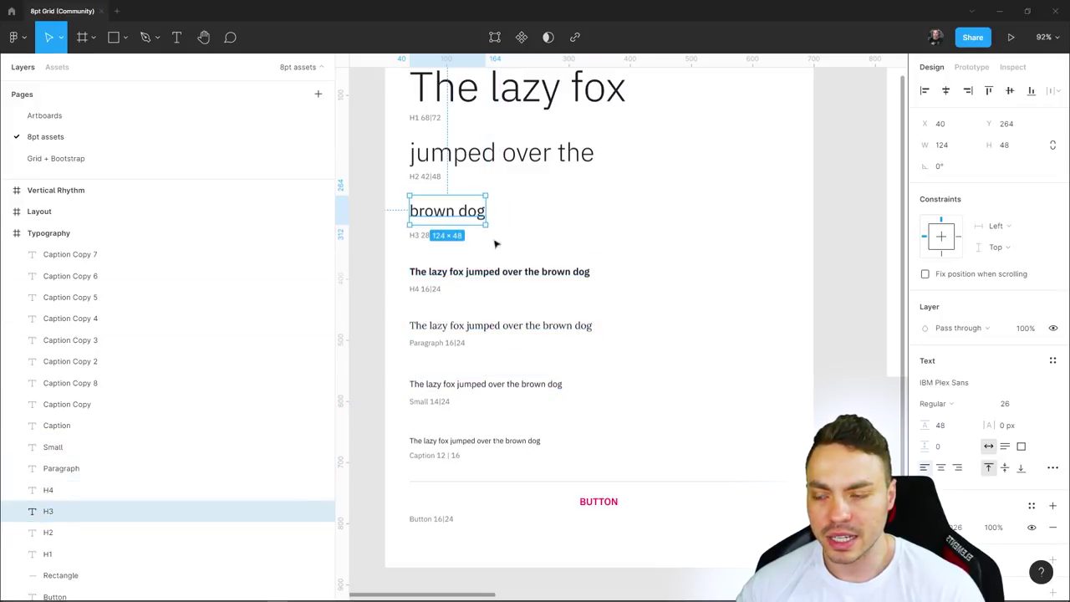
scroll(443, 305, "up", 5)
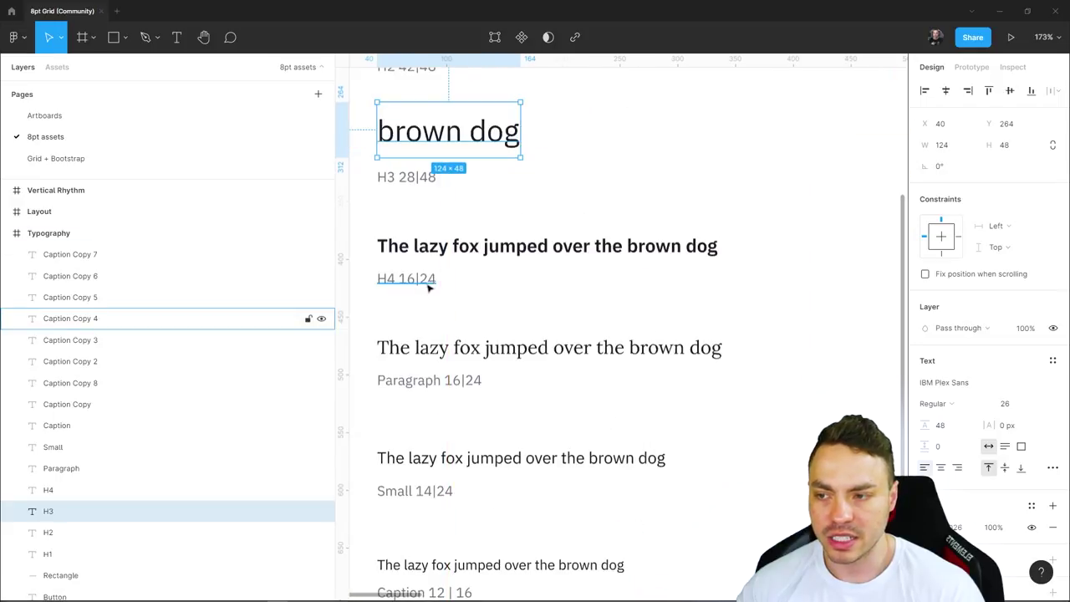
left_click(468, 250)
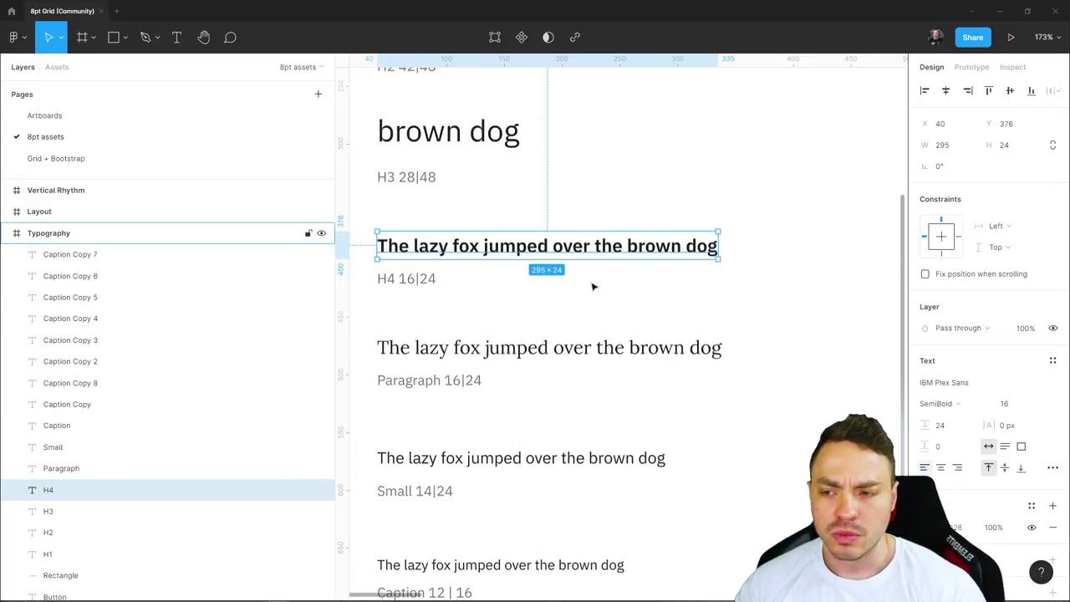
Pan over to the Iconography frame's 20px and 16px icon rows
scroll(592, 287, "down", 1)
scroll(592, 287, "down", 5)
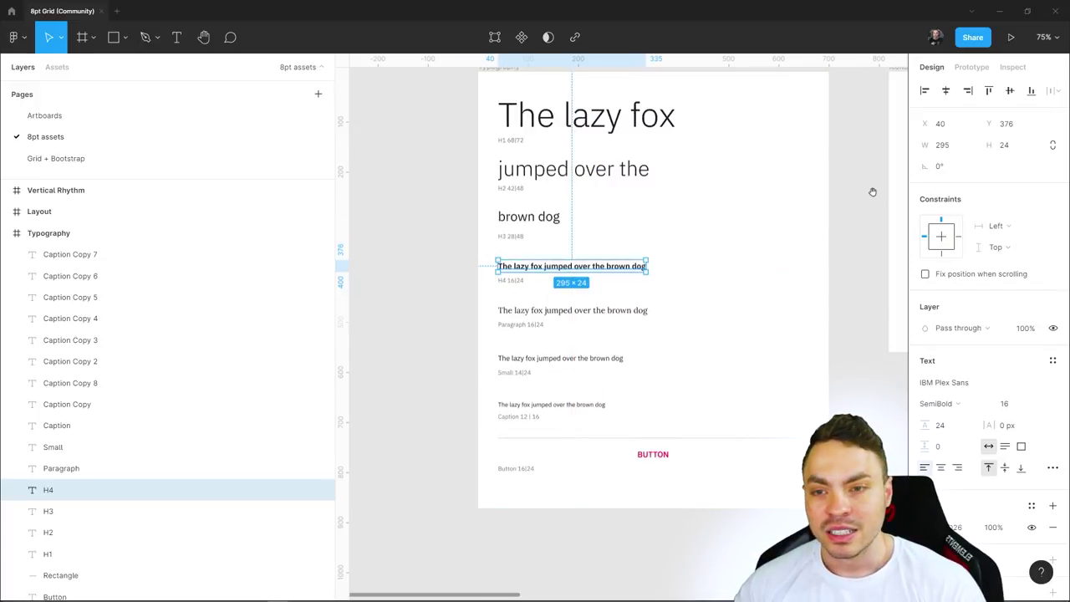
mouse_move(831, 253)
left_mouse_down()
mouse_move(621, 229)
mouse_move(506, 300)
mouse_move(406, 279)
left_mouse_up()
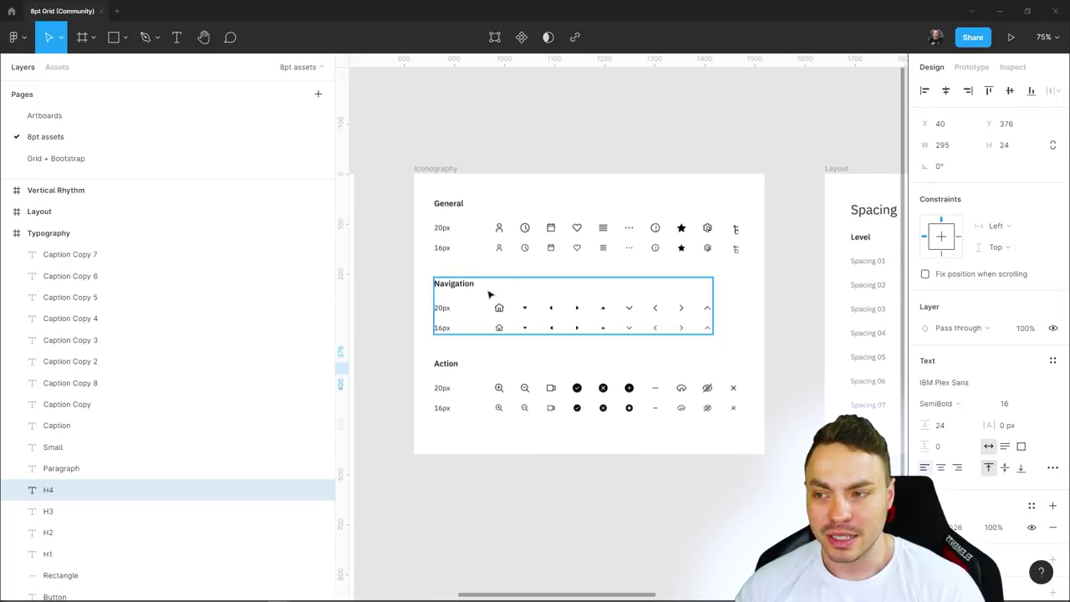
left_click(434, 169)
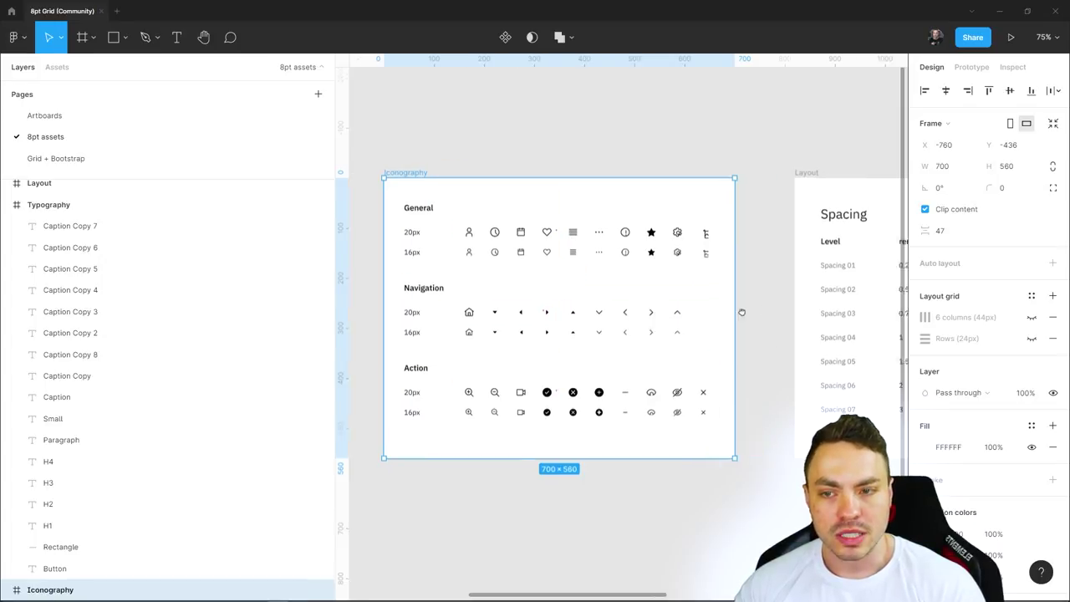
scroll(554, 286, "right", 5)
left_click(535, 185)
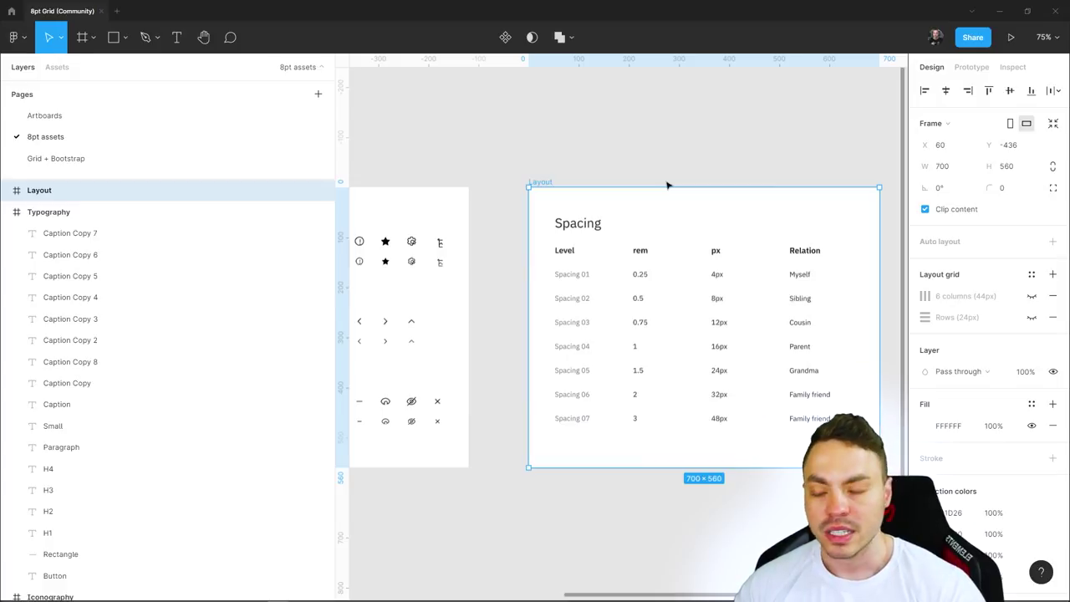
scroll(642, 258, "up", 3)
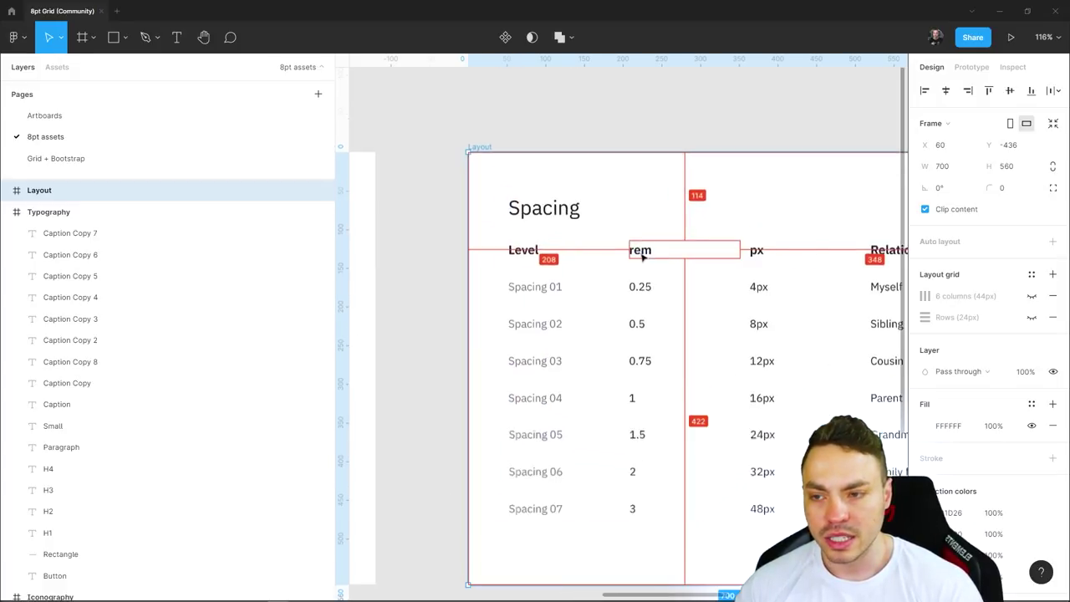
left_click(642, 257)
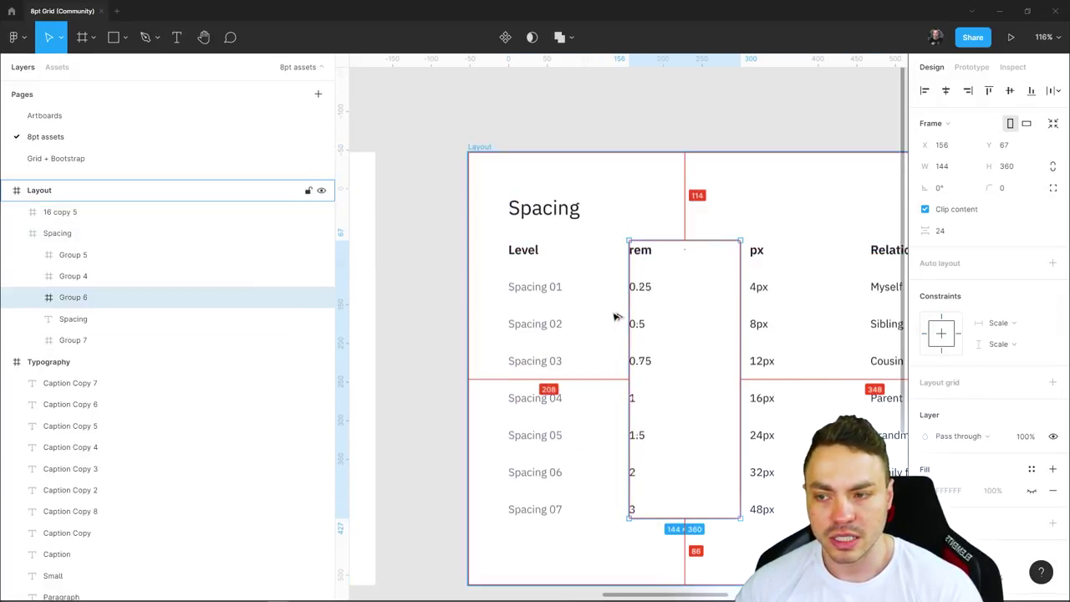
scroll(616, 315, "down", 5)
left_click_drag(556, 370, 749, 360)
scroll(744, 359, "left", 2)
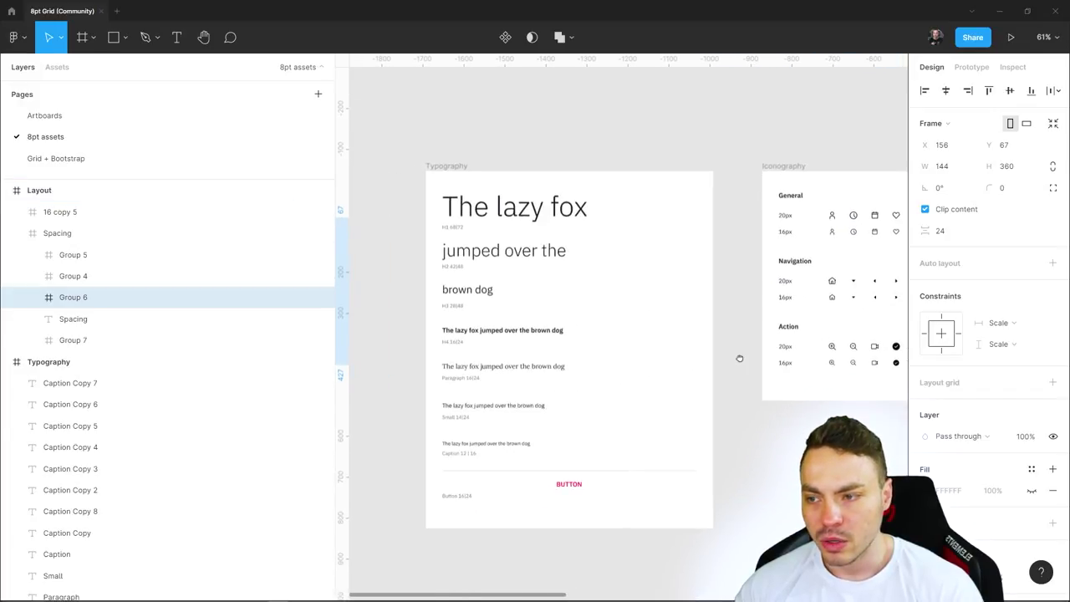
scroll(717, 358, "right", 5)
scroll(669, 343, "right", 5)
scroll(660, 340, "right", 3)
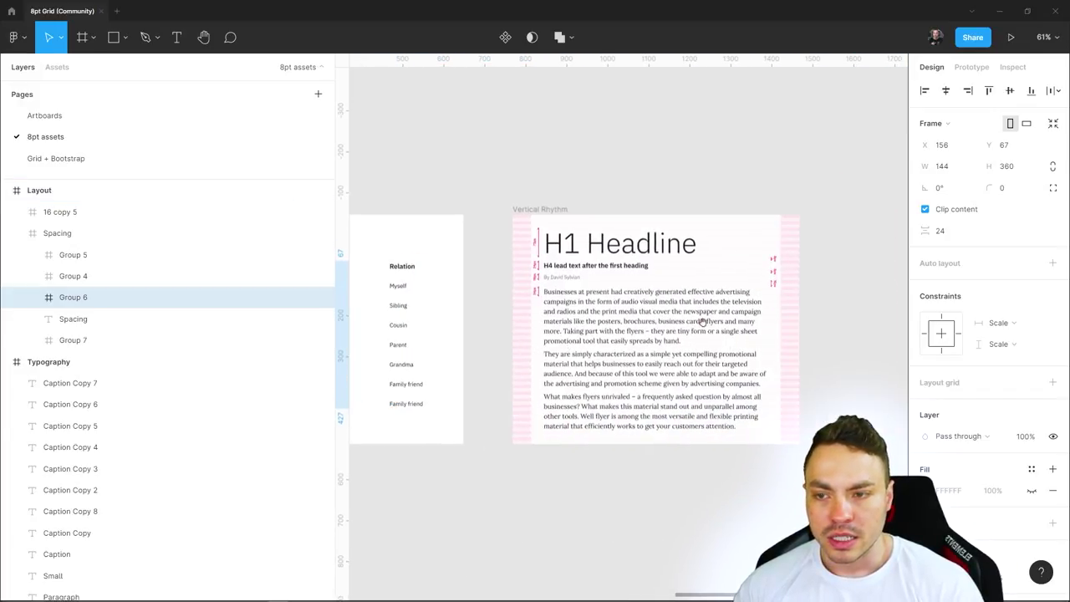
Open the Grid + Bootstrap page and view all phone, tablet, laptop and desktop breakpoint frames
left_click(179, 159)
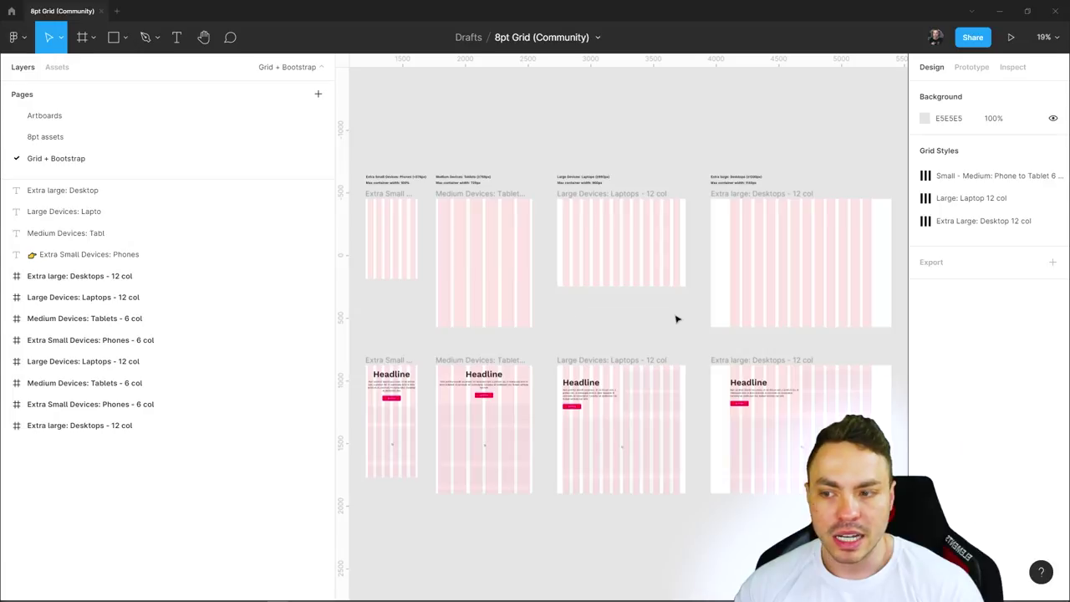
scroll(591, 266, "up", 2)
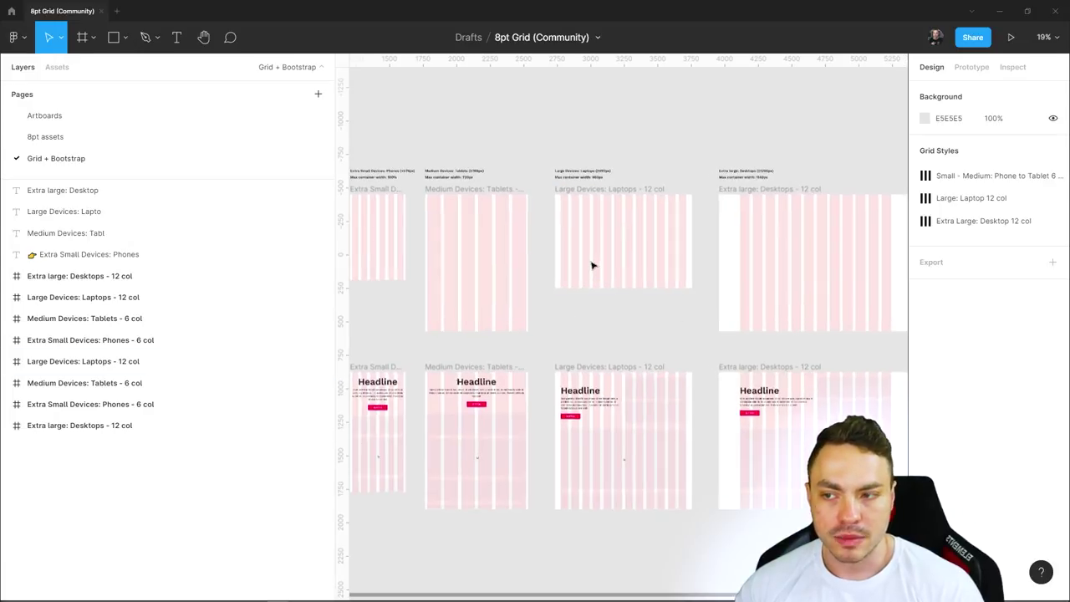
scroll(592, 265, "up", 2)
scroll(592, 266, "up", 2)
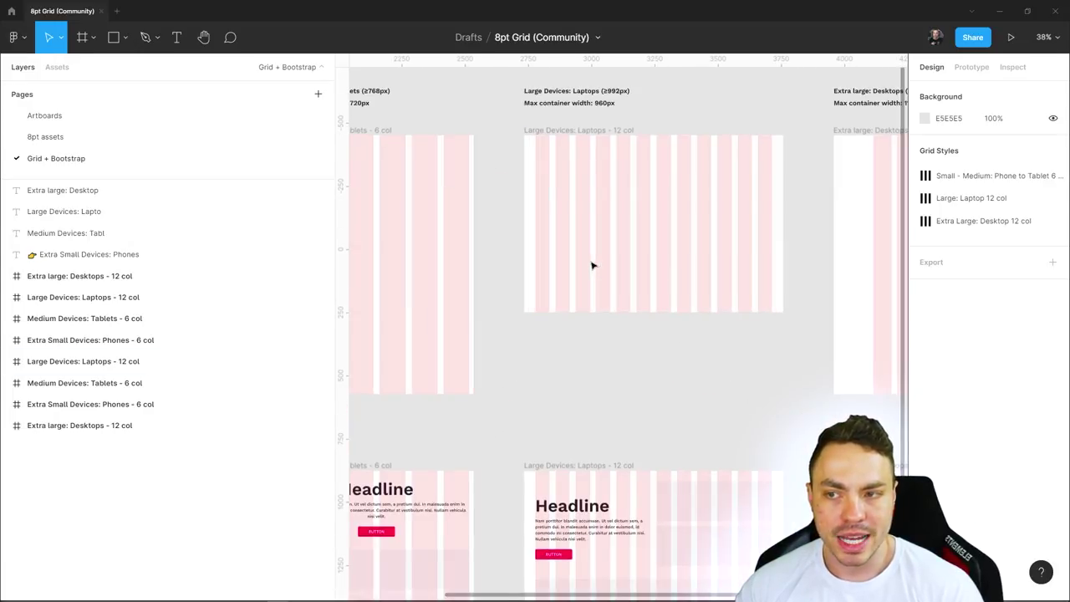
scroll(579, 143, "down", 3)
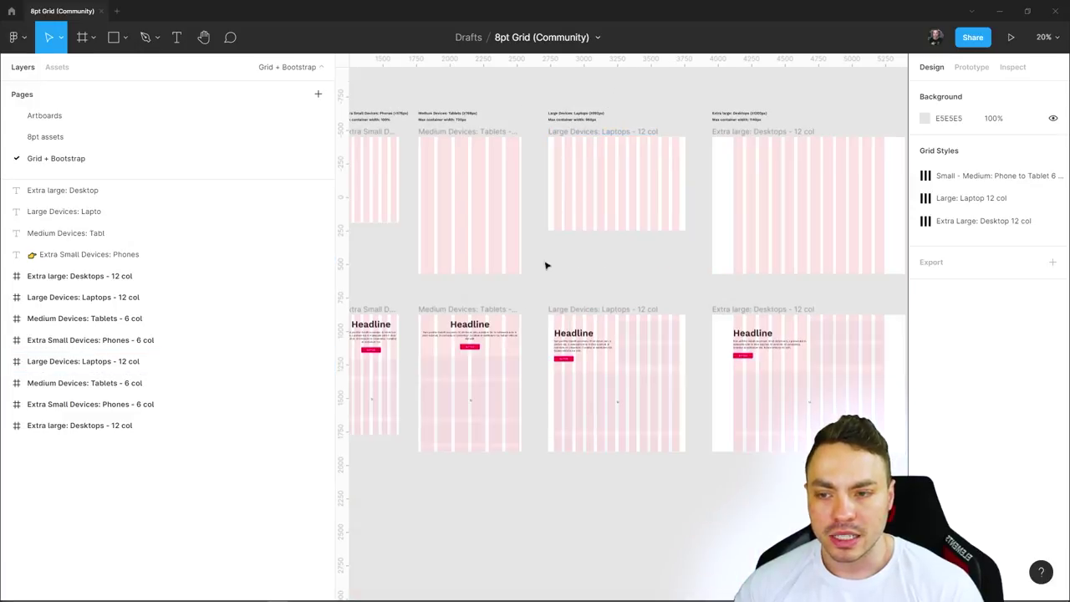
mouse_move(544, 265)
left_mouse_down()
mouse_move(766, 303)
mouse_move(630, 342)
left_mouse_up()
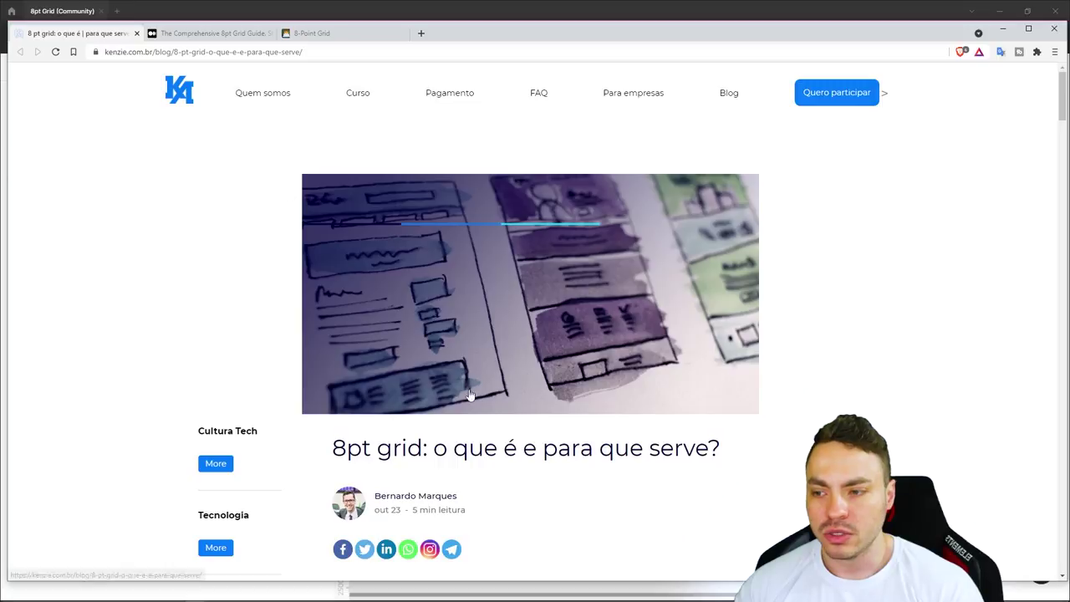
scroll(439, 406, "down", 5)
scroll(441, 406, "down", 2)
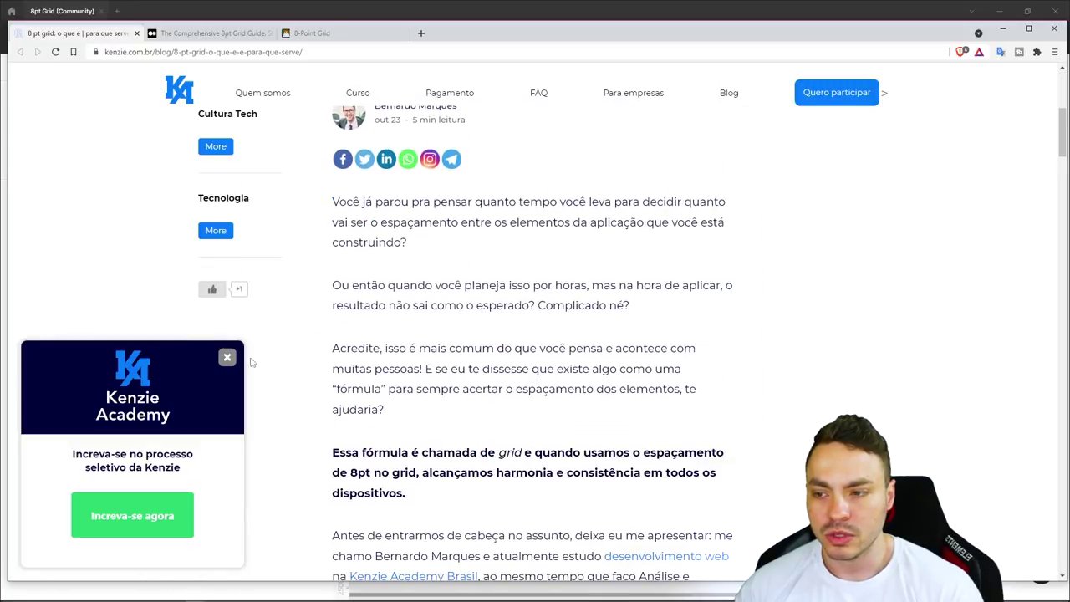
scroll(376, 359, "down", 2)
scroll(489, 355, "down", 4)
scroll(489, 358, "down", 2)
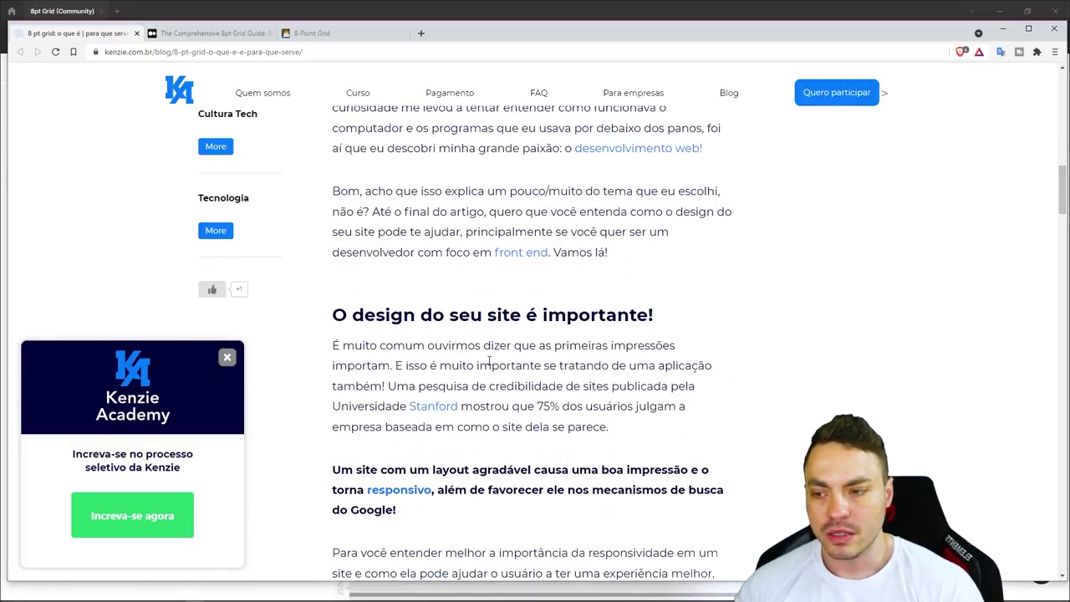
scroll(489, 361, "up", 4)
scroll(489, 361, "up", 3)
scroll(489, 361, "down", 4)
scroll(489, 362, "down", 5)
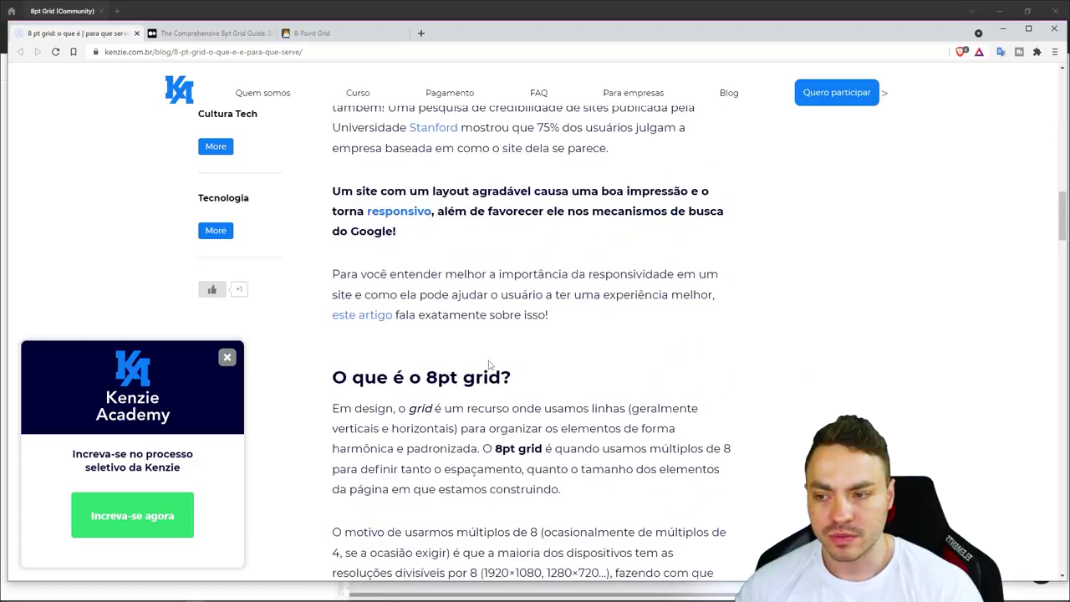
scroll(489, 365, "down", 5)
scroll(489, 364, "down", 4)
scroll(488, 364, "down", 5)
scroll(489, 364, "down", 4)
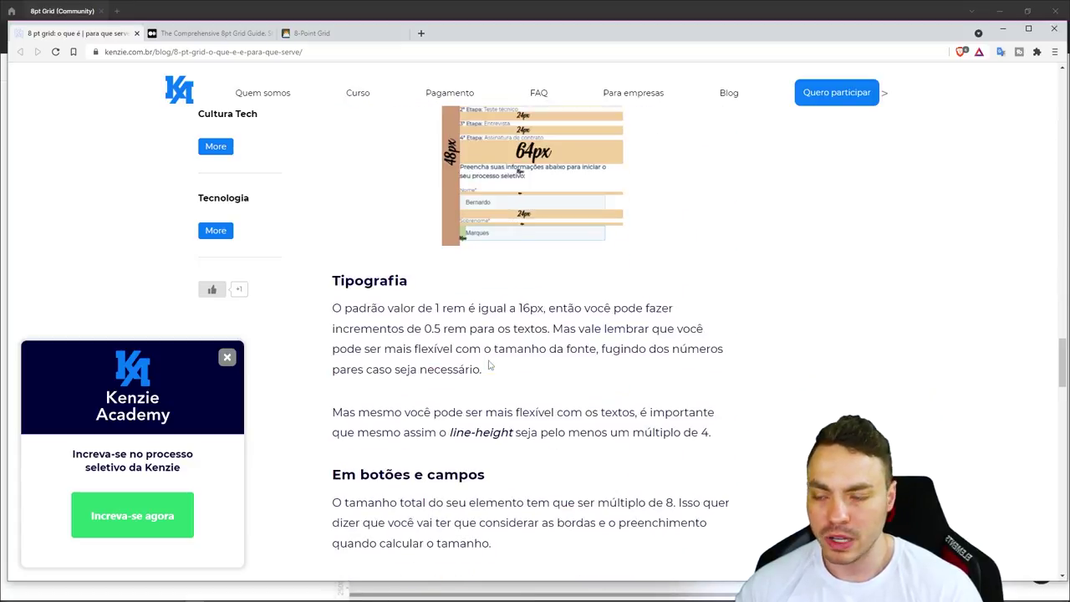
scroll(489, 364, "down", 3)
scroll(489, 365, "down", 3)
scroll(489, 365, "down", 2)
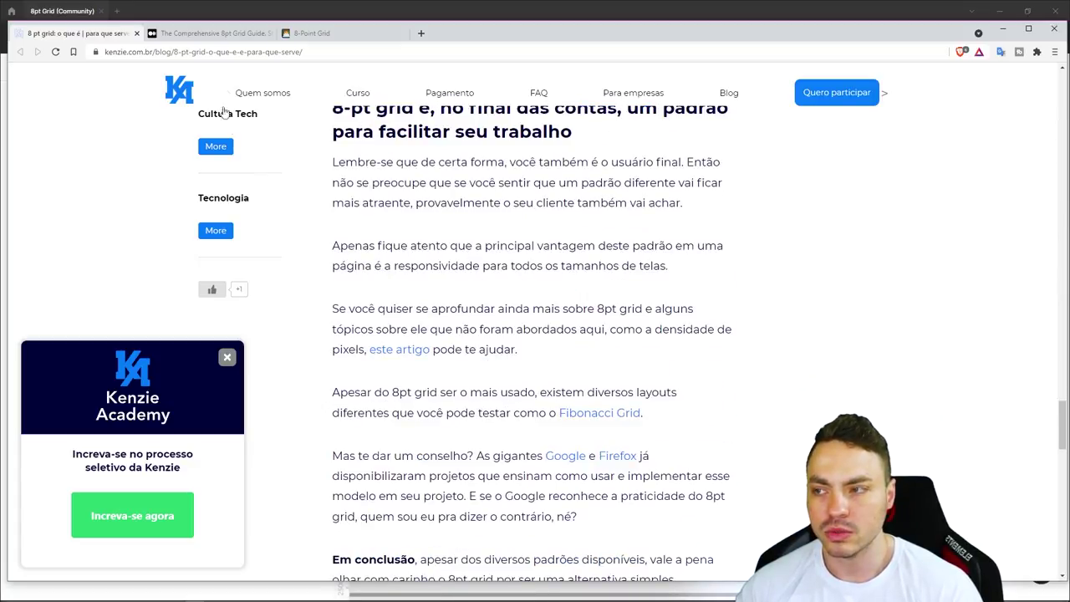
Scroll through The Comprehensive 8pt Grid Guide article on Medium
left_click(209, 33)
scroll(468, 263, "down", 3)
scroll(489, 270, "up", 2)
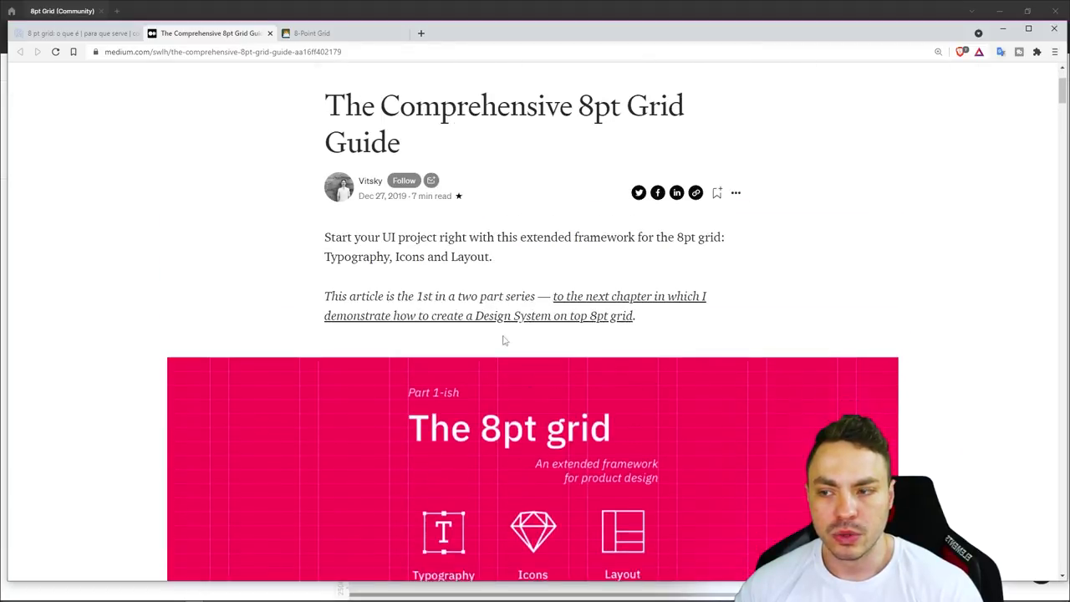
scroll(501, 343, "down", 5)
scroll(502, 342, "down", 3)
scroll(510, 347, "down", 3)
scroll(523, 351, "down", 5)
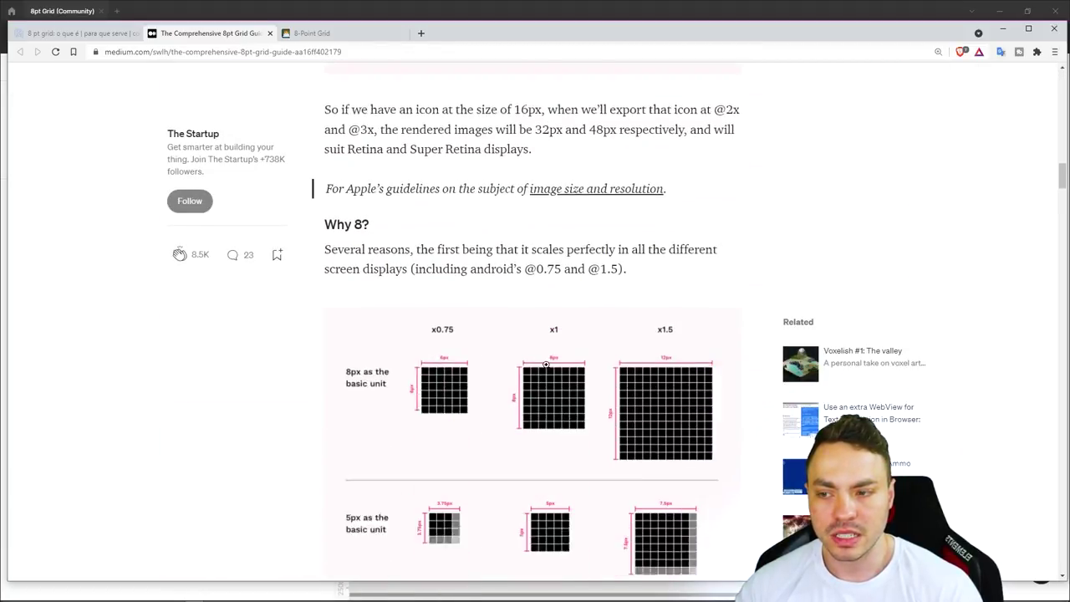
scroll(539, 359, "down", 4)
scroll(539, 359, "down", 5)
scroll(539, 360, "down", 5)
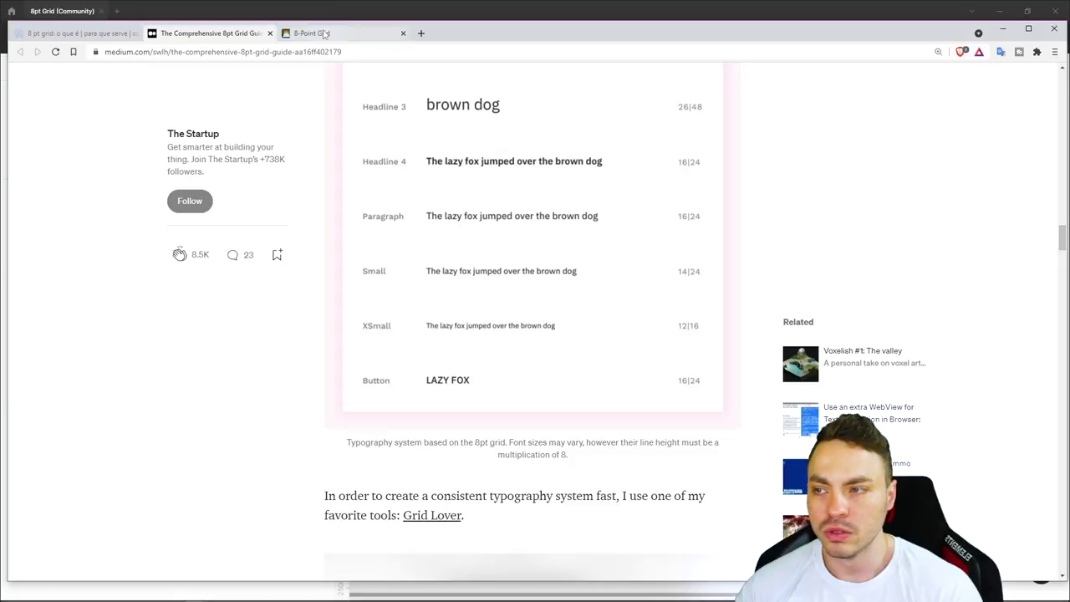
Read through the spec.fm 'The 8-Point Grid' guide and return to its top
left_click(322, 33)
scroll(522, 301, "down", 3)
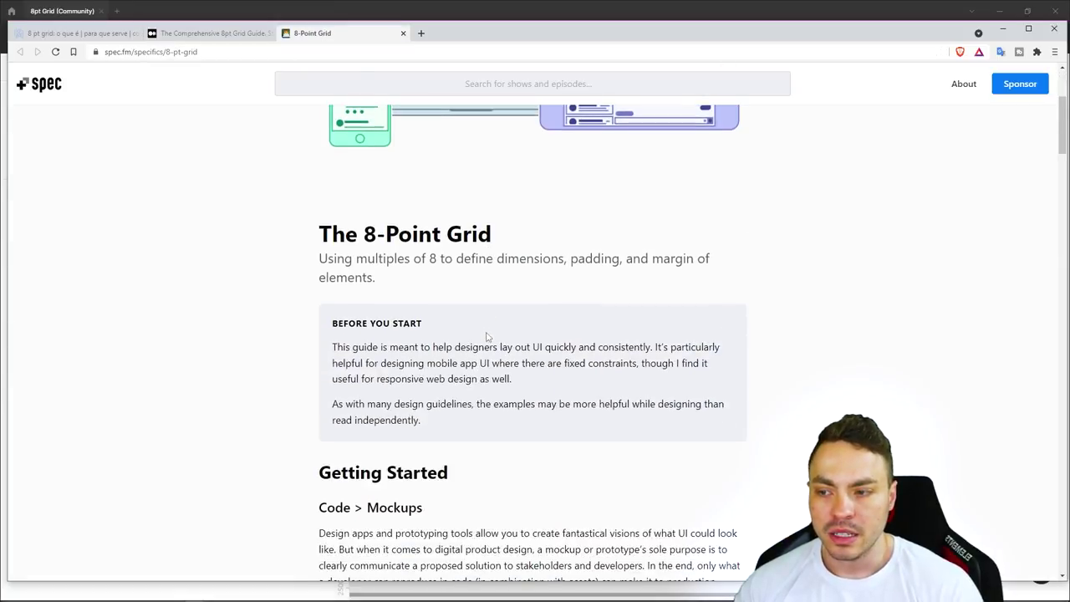
scroll(485, 334, "down", 2)
scroll(485, 334, "down", 4)
scroll(485, 334, "down", 4)
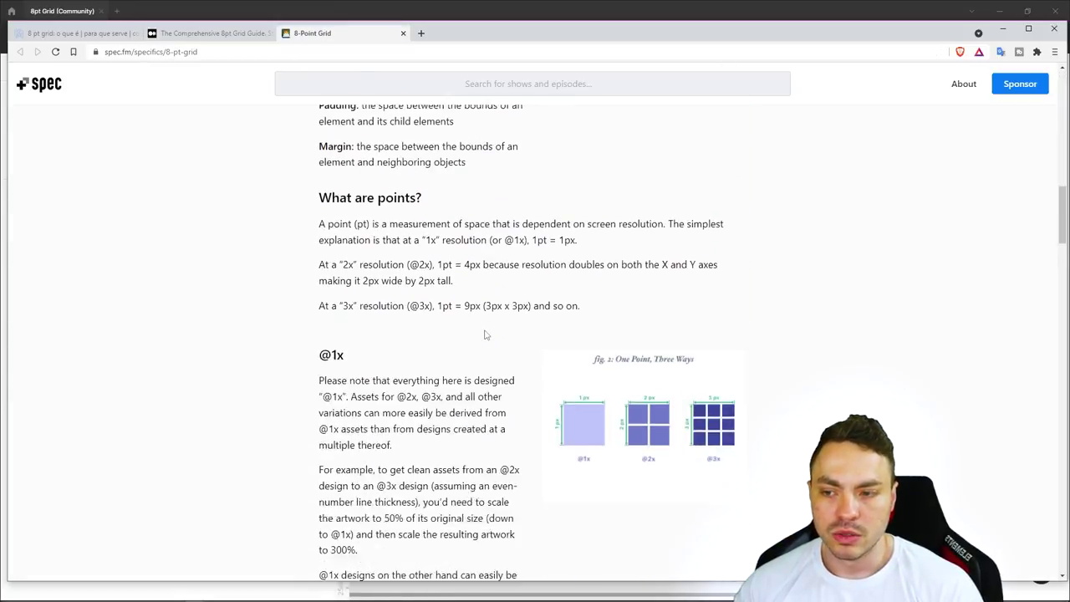
scroll(484, 334, "down", 4)
scroll(485, 335, "down", 5)
scroll(485, 334, "down", 3)
scroll(485, 334, "down", 5)
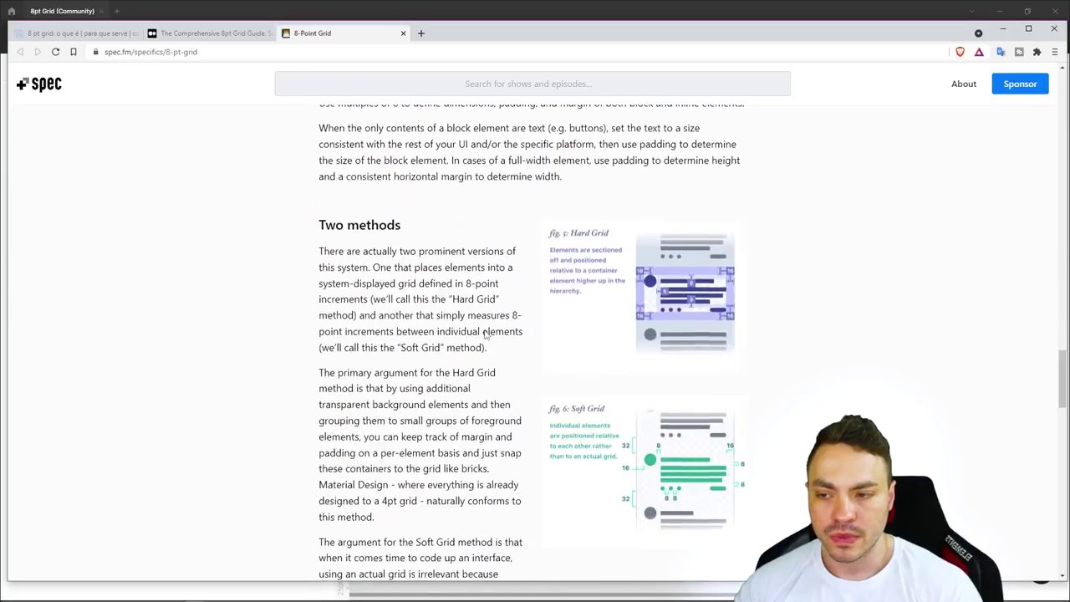
scroll(485, 334, "down", 5)
scroll(485, 334, "down", 5)
scroll(484, 334, "down", 5)
scroll(484, 334, "down", 3)
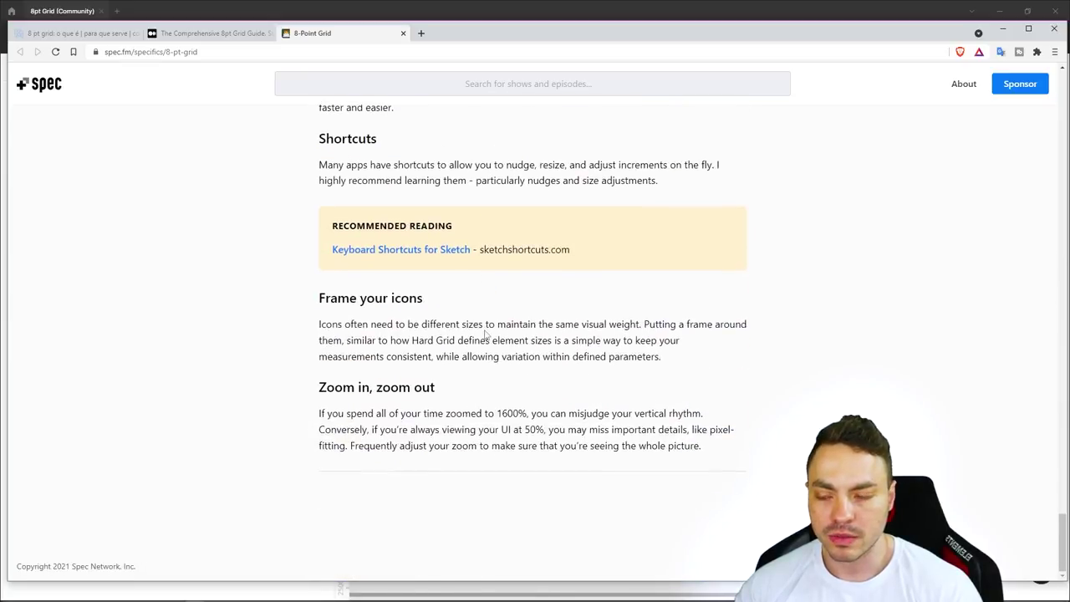
scroll(485, 334, "up", 4)
scroll(485, 334, "up", 5)
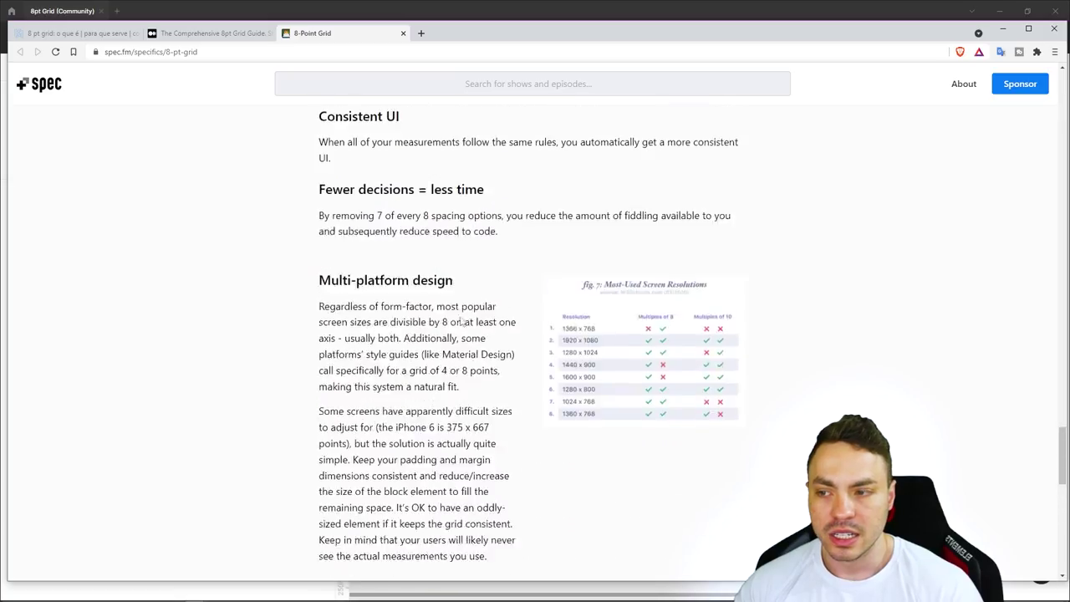
scroll(477, 326, "up", 5)
scroll(460, 316, "up", 5)
scroll(460, 316, "up", 5)
scroll(460, 316, "up", 5)
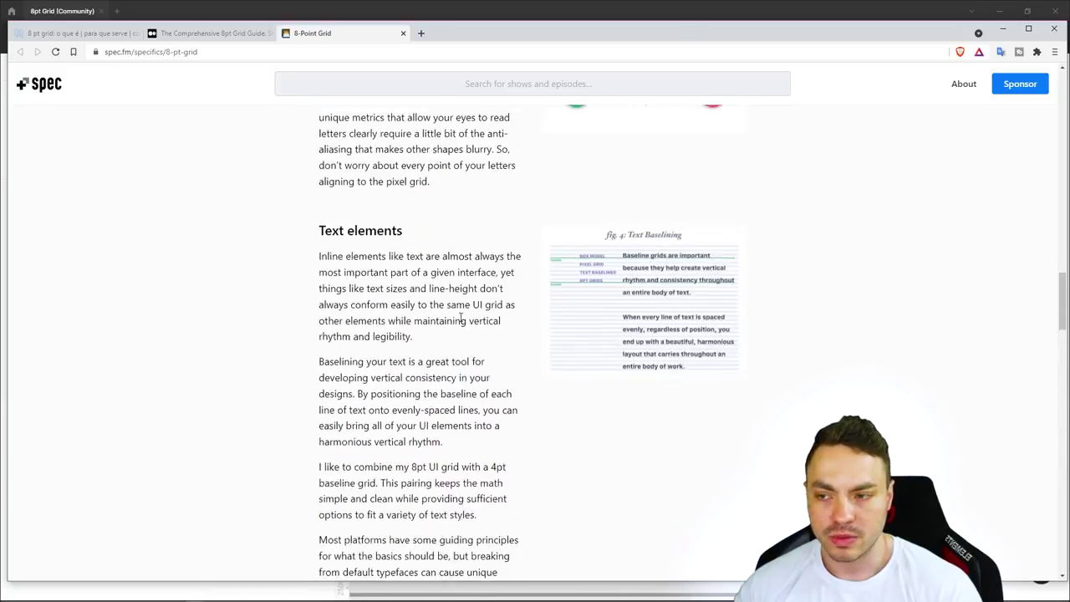
scroll(460, 316, "up", 5)
scroll(460, 316, "up", 5)
scroll(460, 316, "up", 5)
scroll(460, 316, "up", 5)
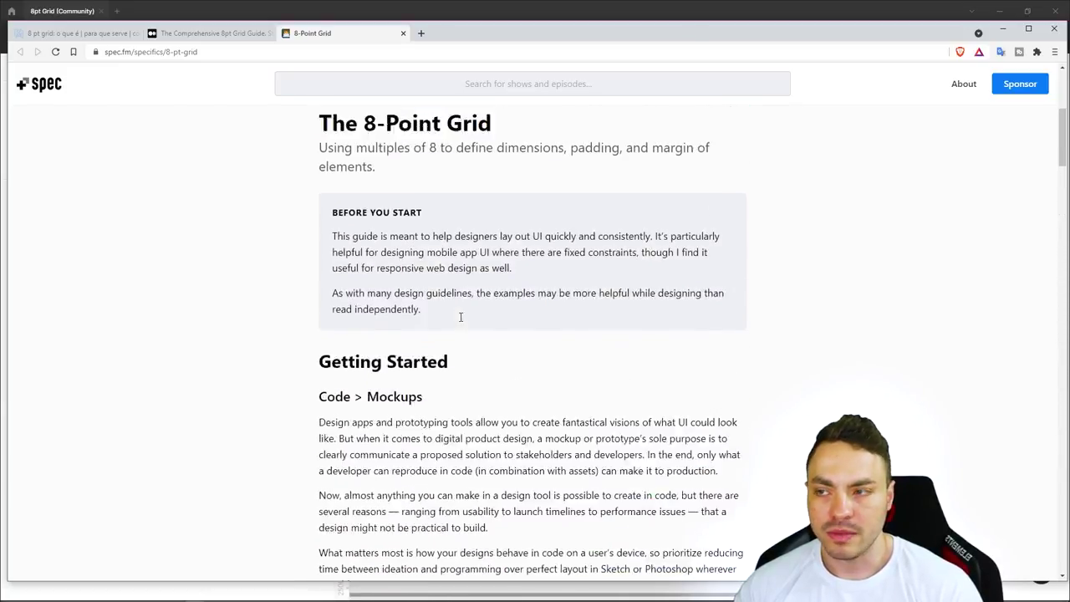
scroll(451, 309, "up", 5)
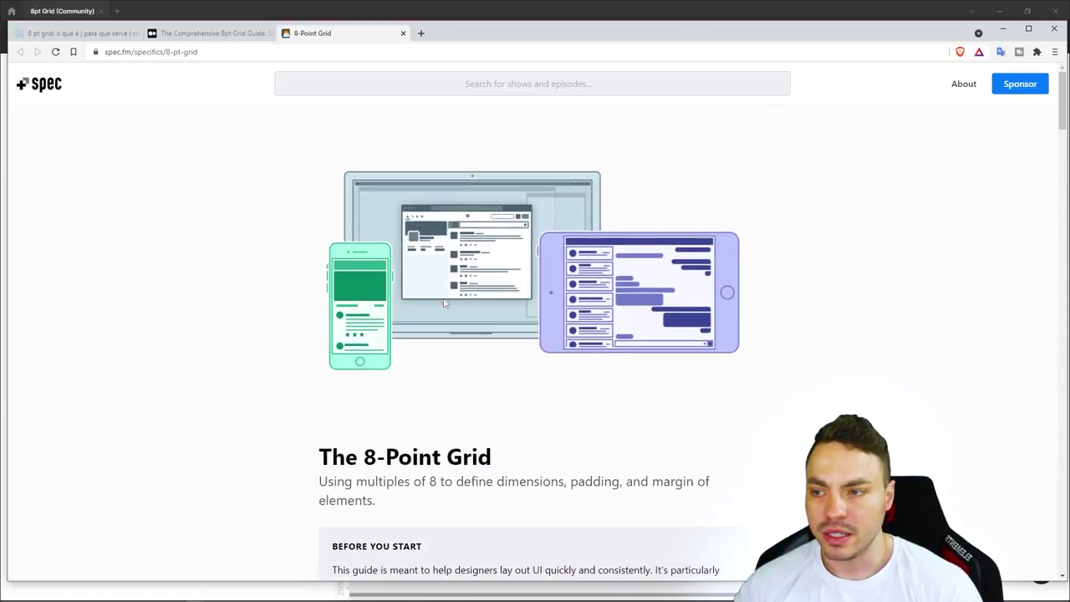
Return to the Kenzie article and find its 'E como usar?' hard grid vs soft grid section
left_click(107, 38)
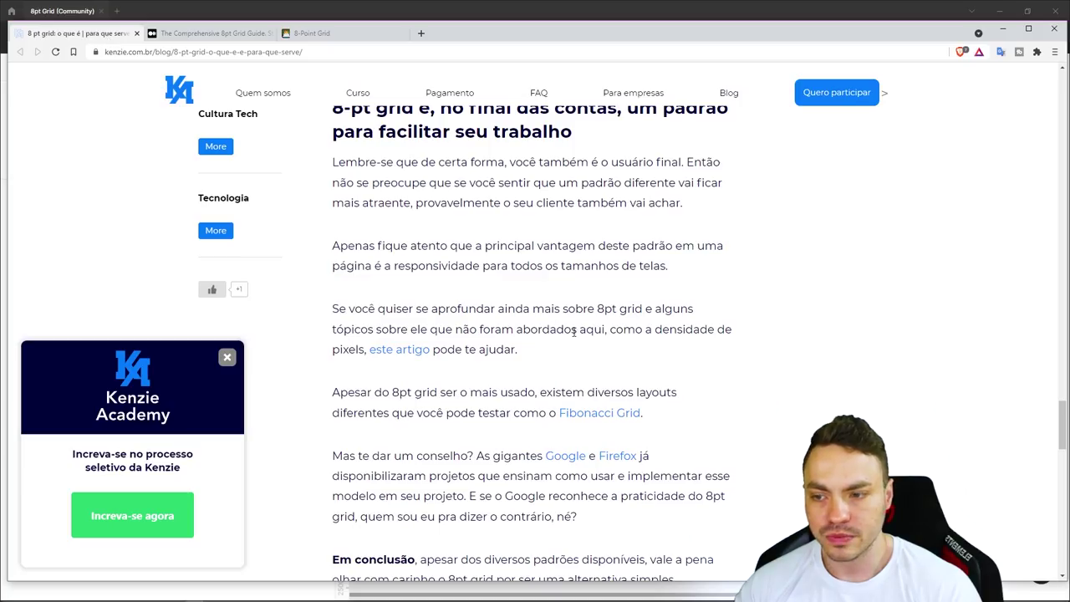
scroll(500, 475, "down", 3)
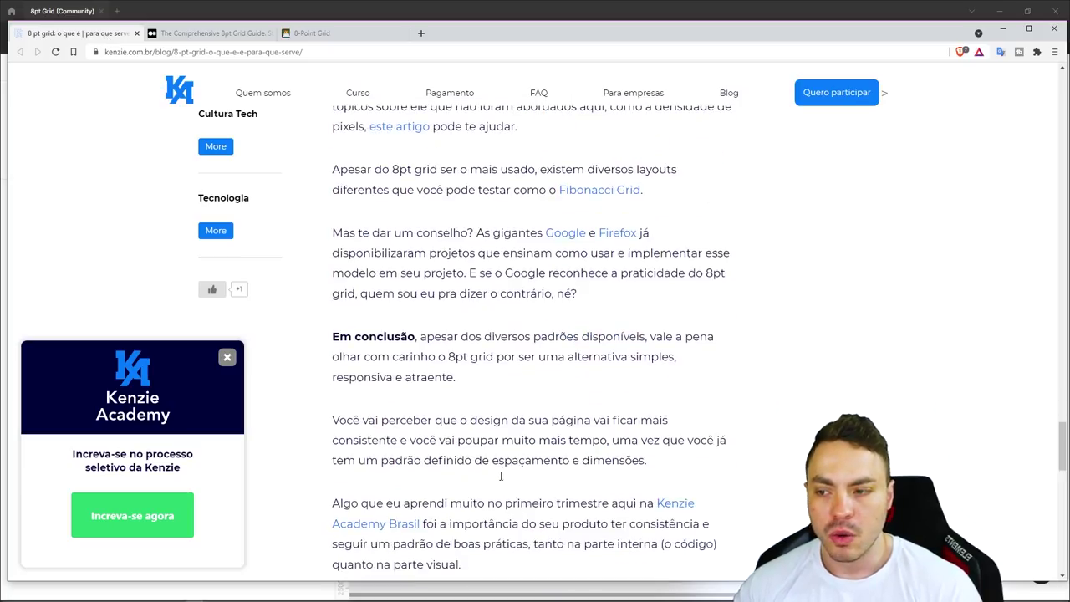
scroll(499, 480, "down", 3)
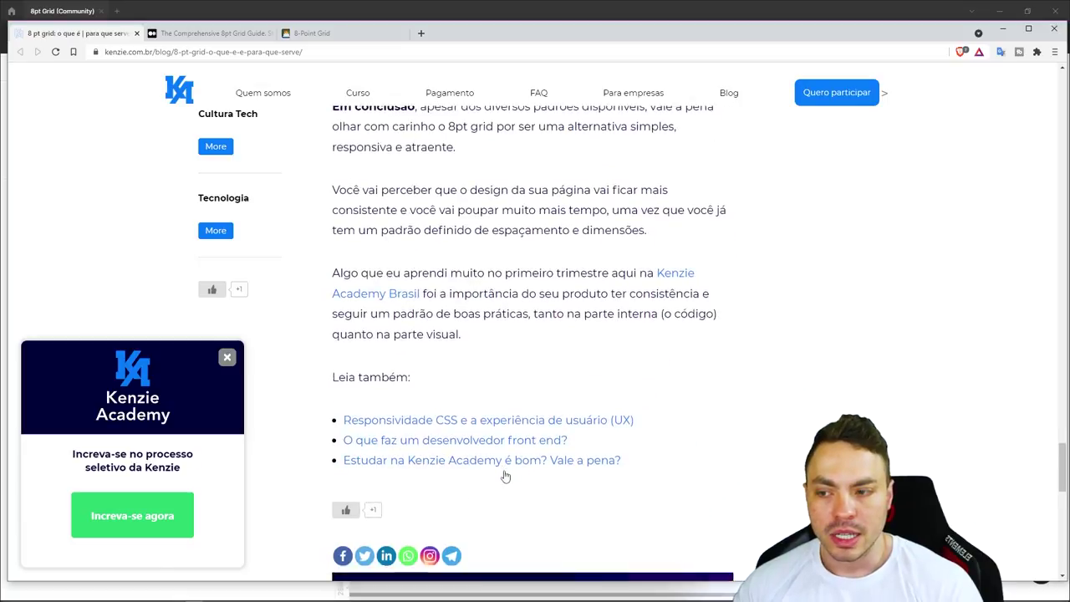
scroll(504, 475, "up", 3)
scroll(505, 475, "up", 6)
scroll(505, 476, "up", 5)
scroll(505, 475, "up", 4)
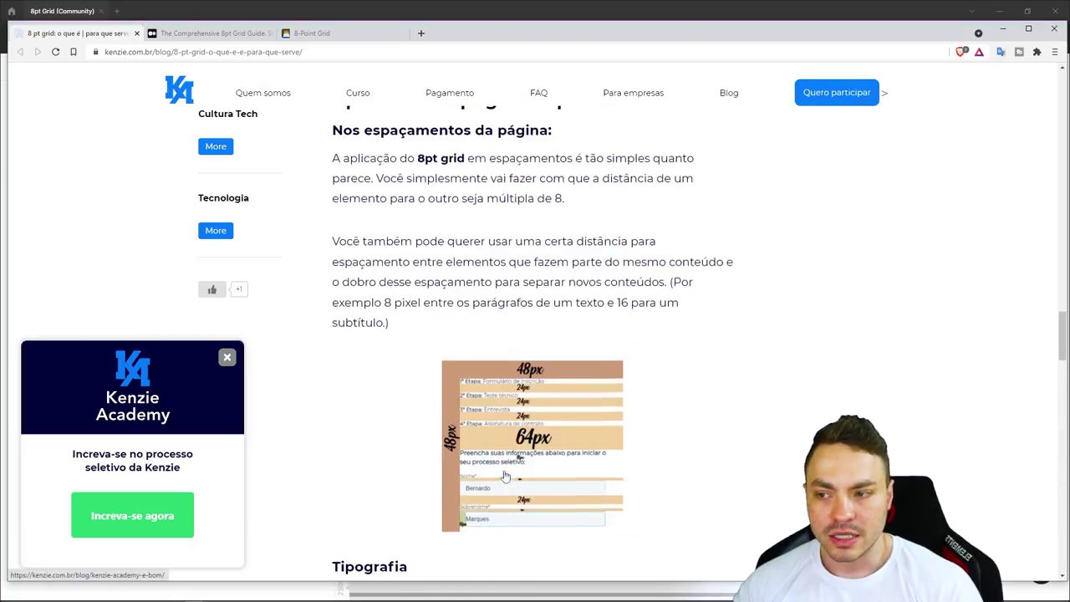
scroll(504, 475, "up", 5)
scroll(505, 475, "up", 2)
scroll(505, 476, "up", 5)
scroll(509, 477, "up", 3)
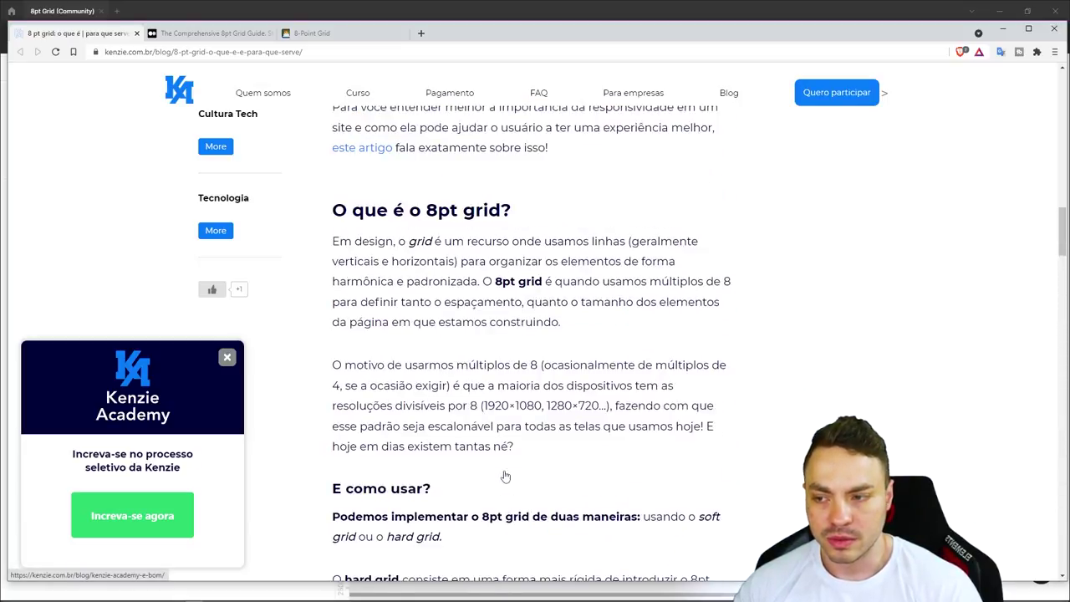
scroll(507, 476, "down", 6)
scroll(468, 451, "up", 2)
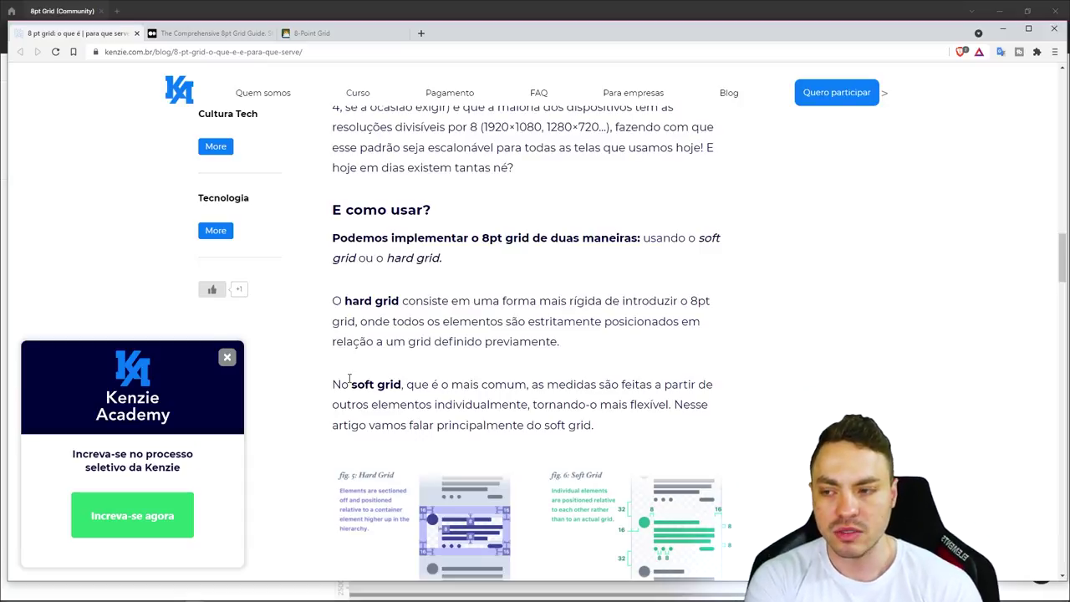
left_click_drag(348, 384, 401, 384)
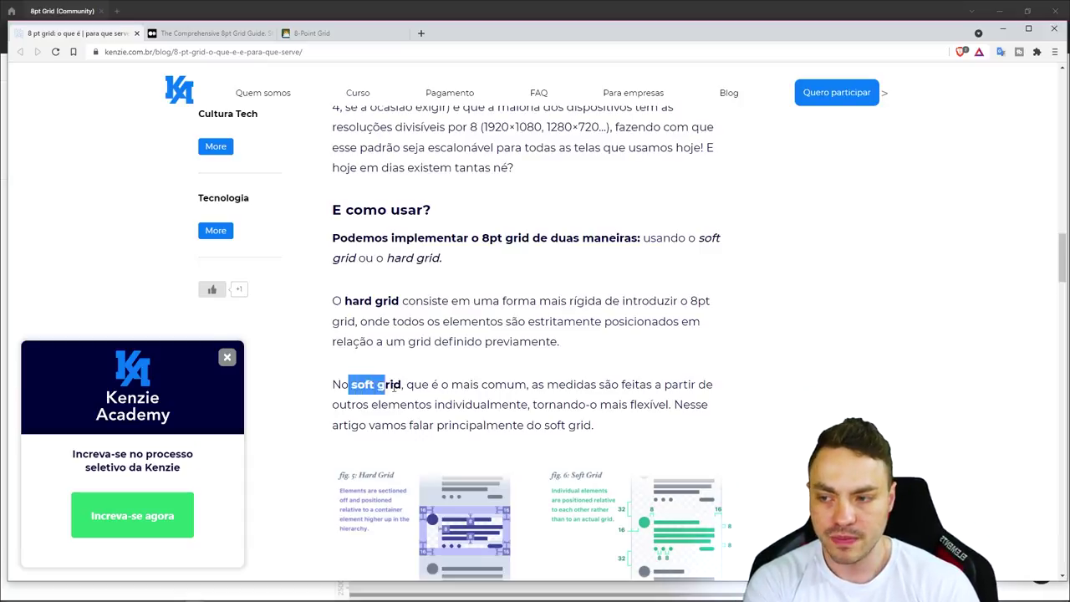
left_click_drag(400, 301, 344, 301)
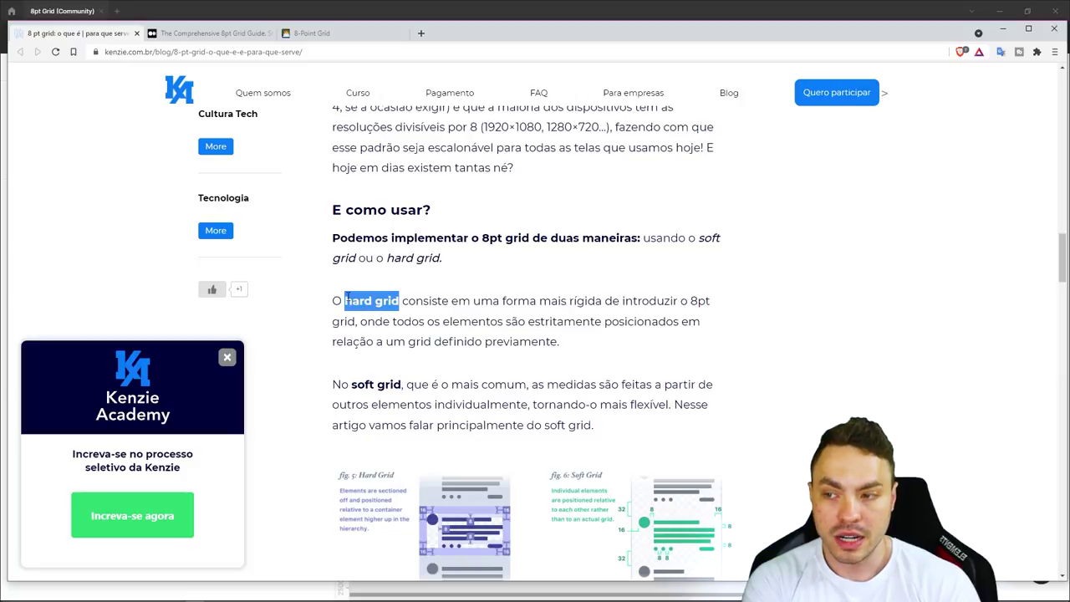
left_click(415, 371)
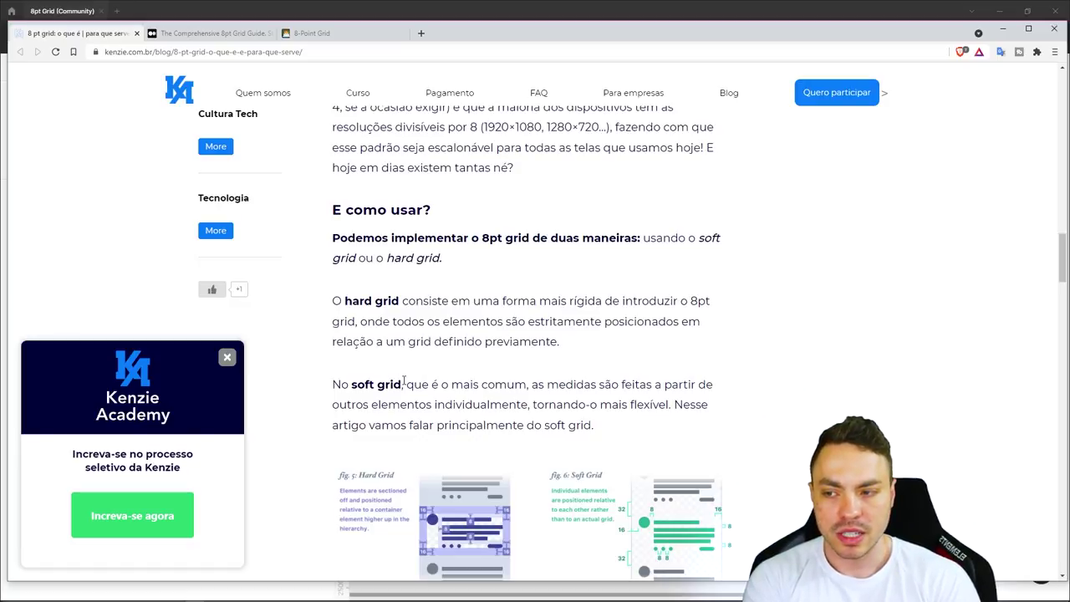
left_click_drag(405, 383, 353, 385)
left_click(471, 362)
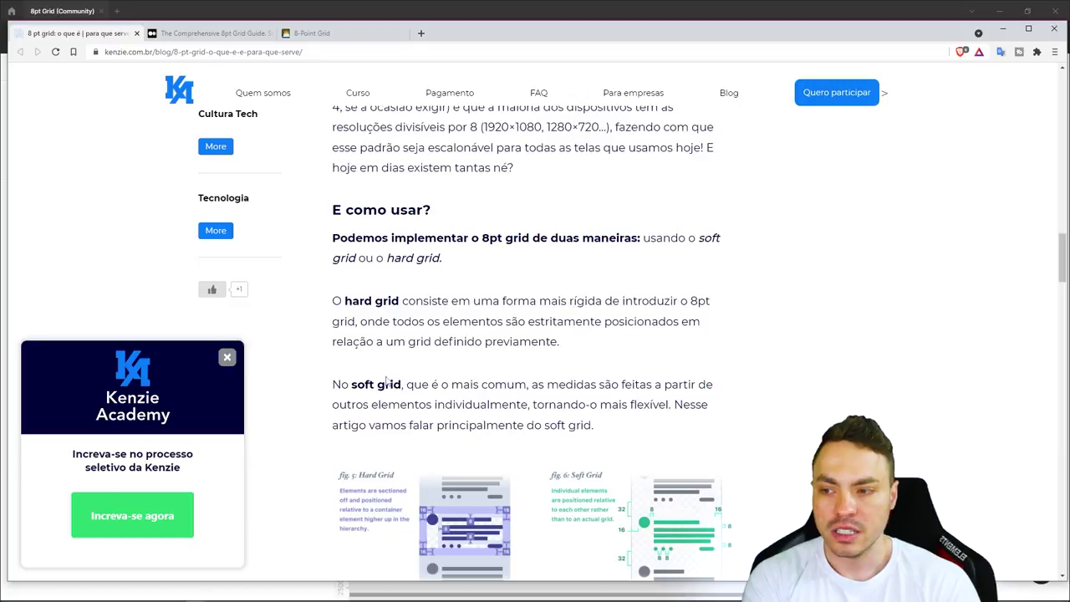
left_click_drag(402, 382, 351, 384)
left_click(470, 366)
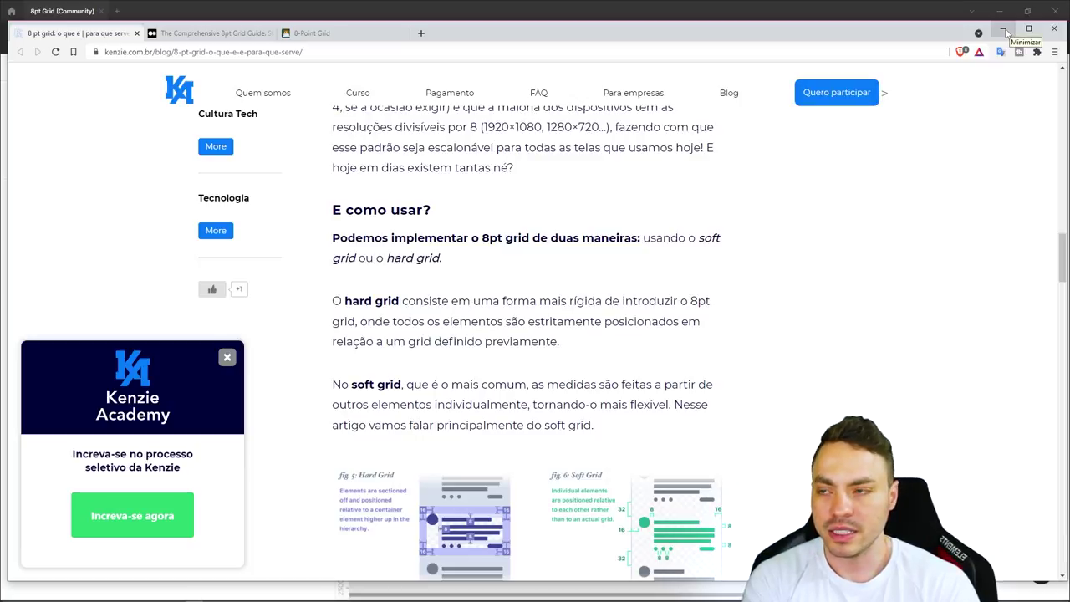
Leave the browser and create a new blank Untitled design file in Figma Drafts
left_click(1006, 32)
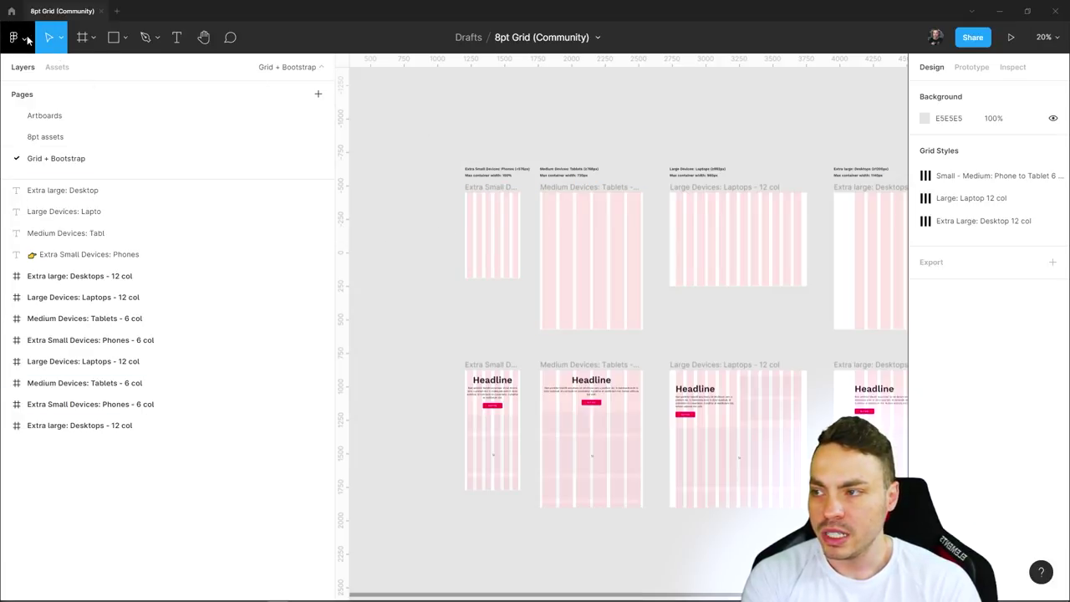
left_click(119, 11)
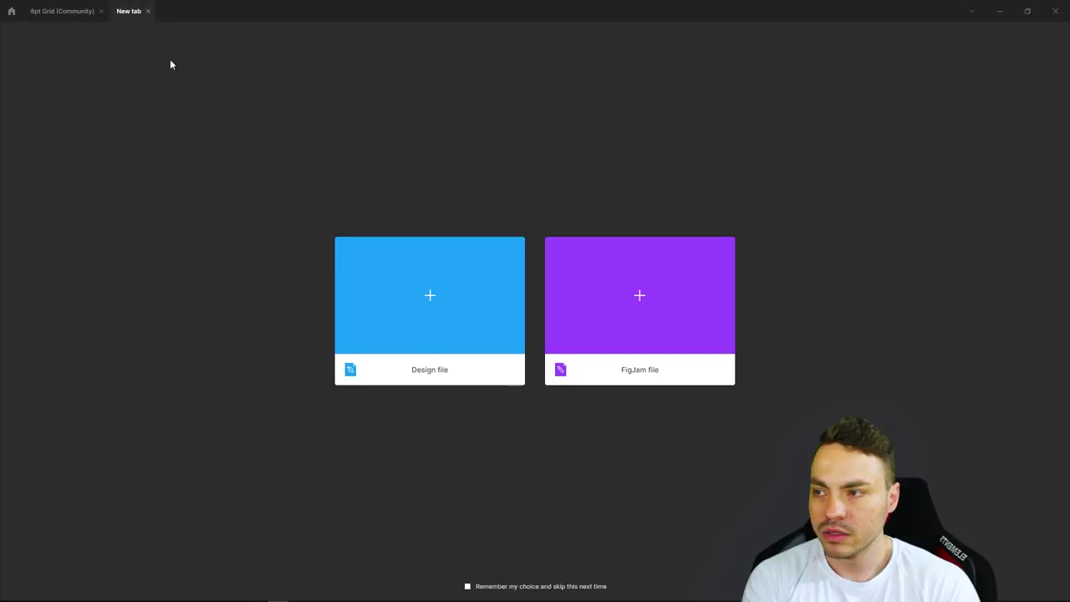
left_click(470, 357)
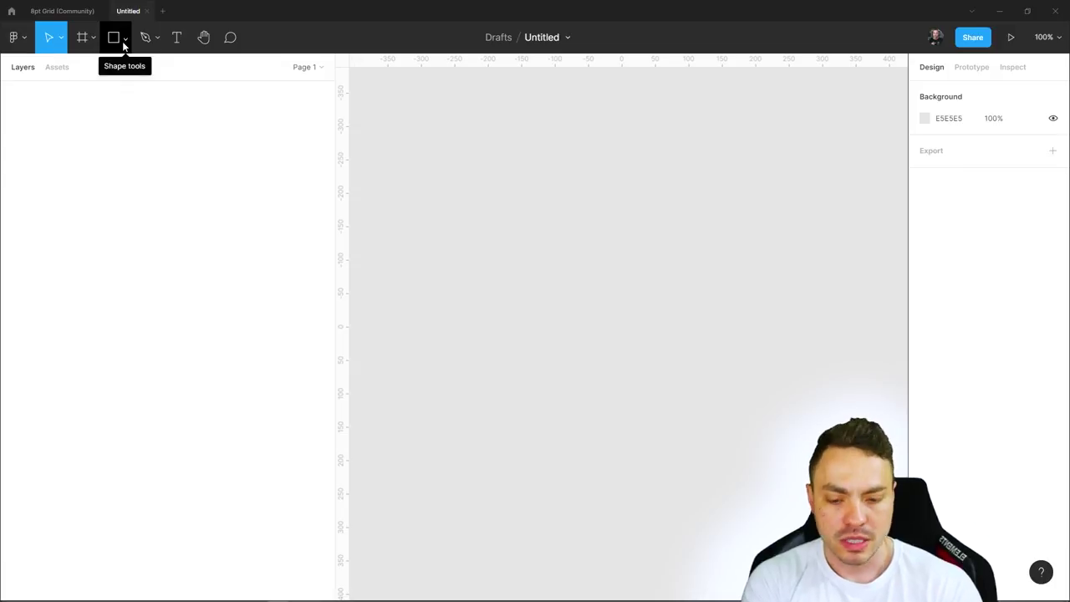
Activate the Frame tool so phone presets like iPhone 11 Pro / X 375×812 are listed
left_click(123, 46)
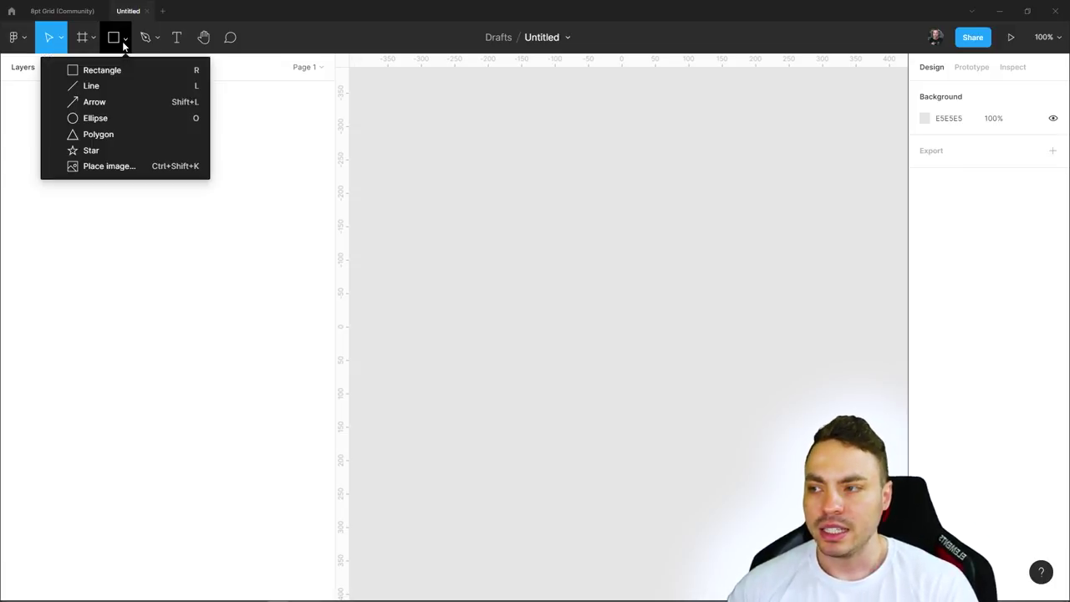
left_click(399, 102)
left_click(95, 41)
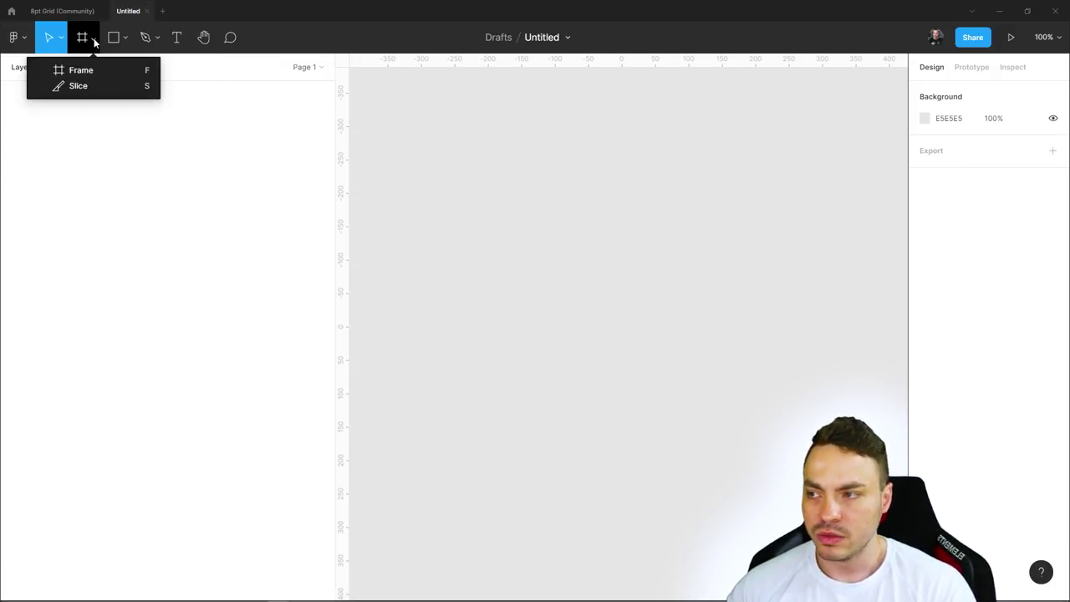
key("f")
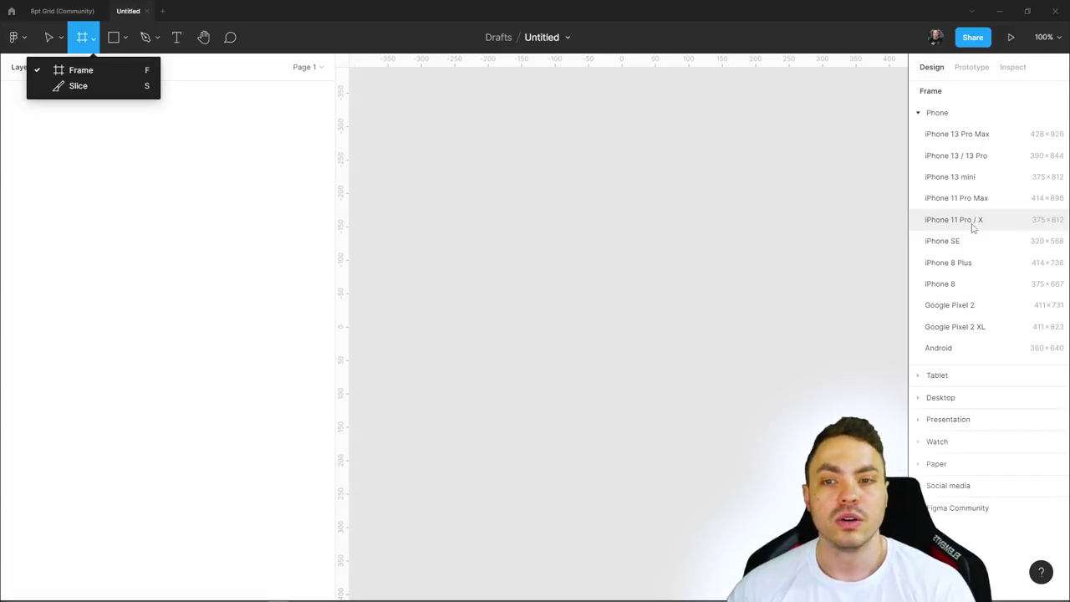
Place a 375×812 iPhone 11 Pro / X frame on the canvas and leave it selected
left_click(972, 228)
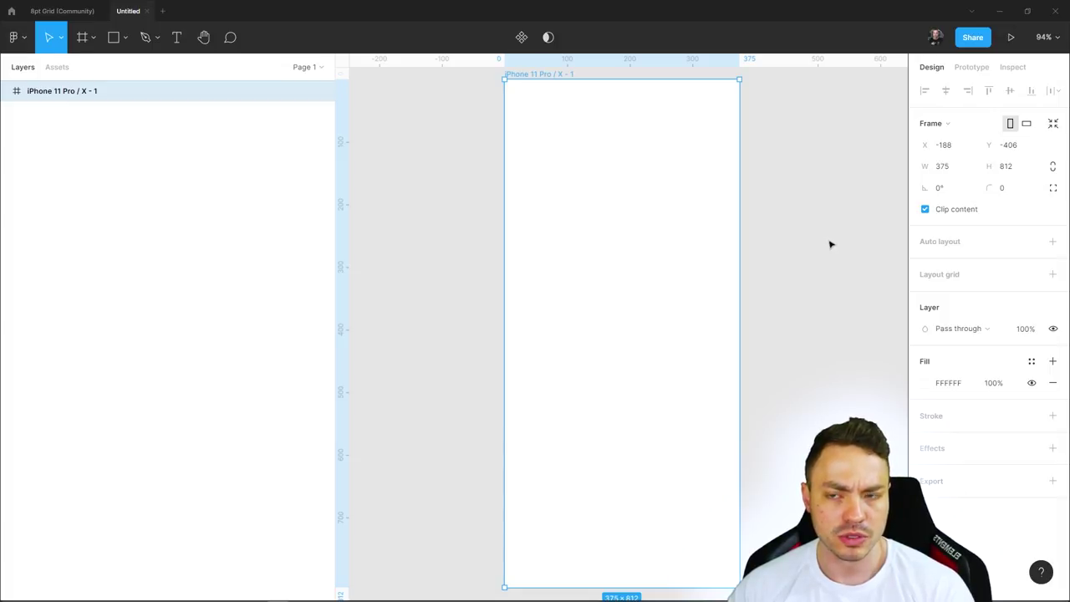
scroll(797, 307, "up", 2)
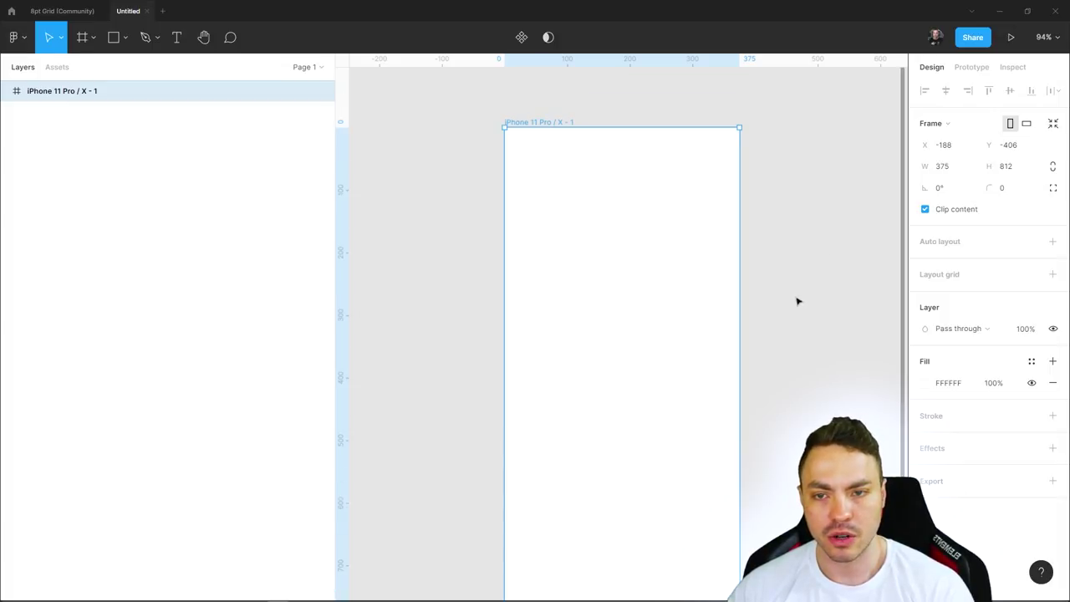
left_click(831, 241)
left_click(619, 164)
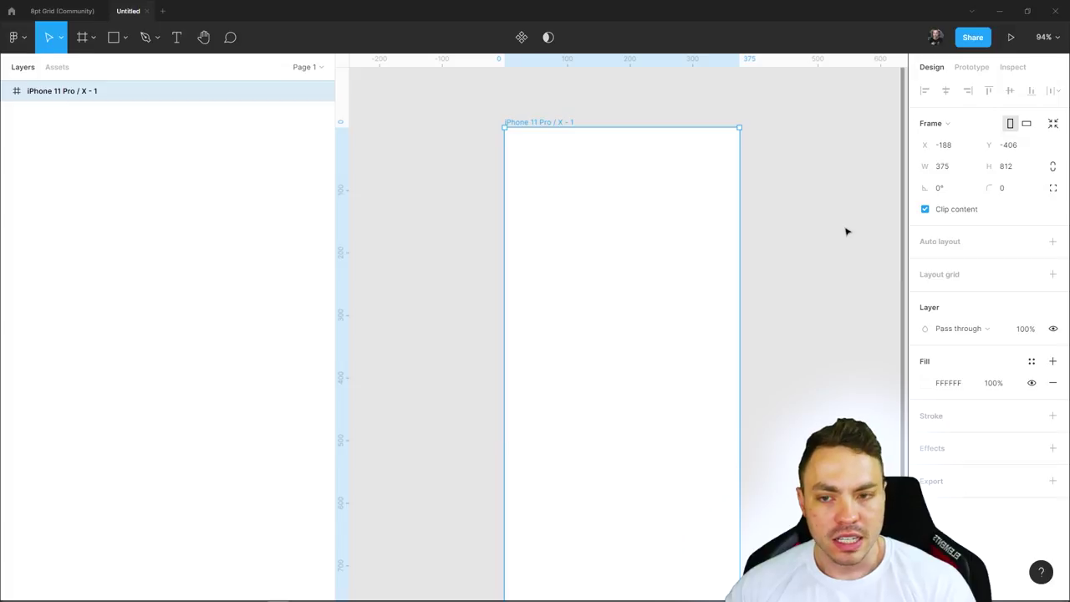
mouse_move(986, 274)
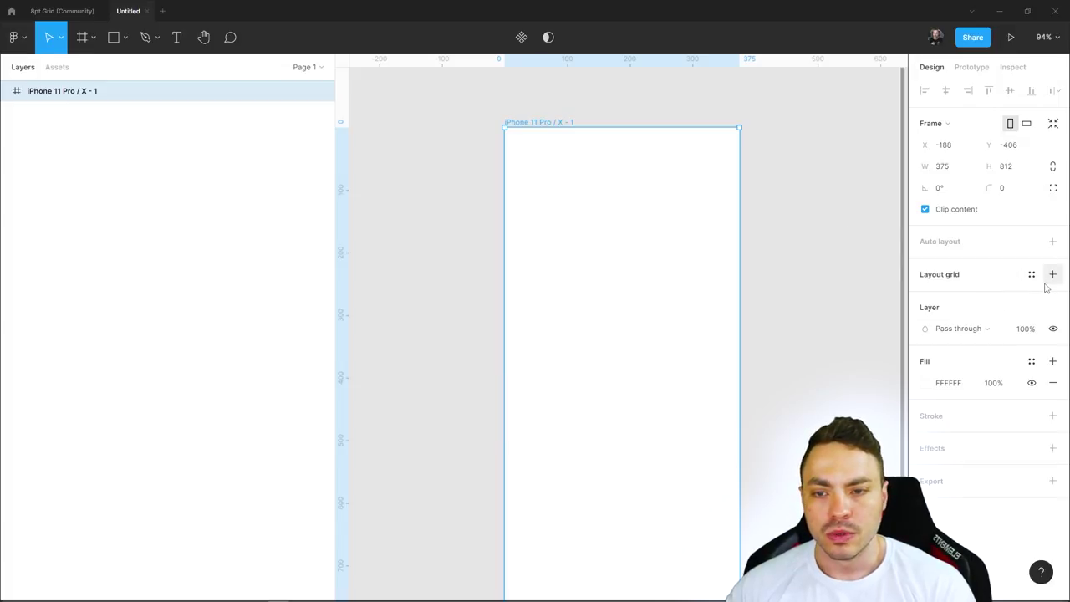
Add an 8px FF0000 10% layout grid to the iPhone 11 Pro / X - 1 frame and open its settings
left_click(1052, 275)
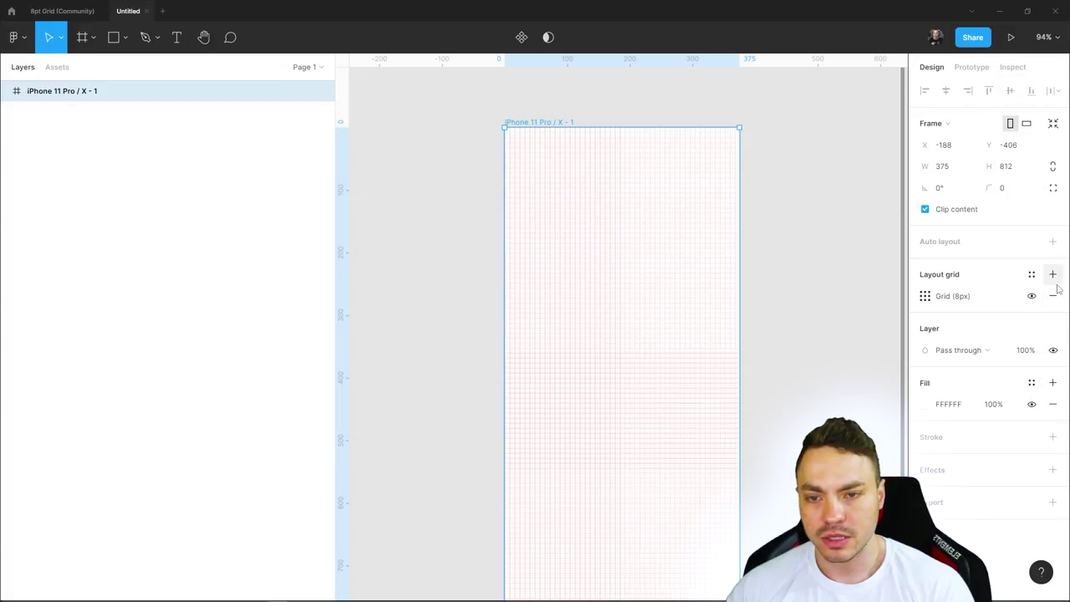
mouse_move(621, 360)
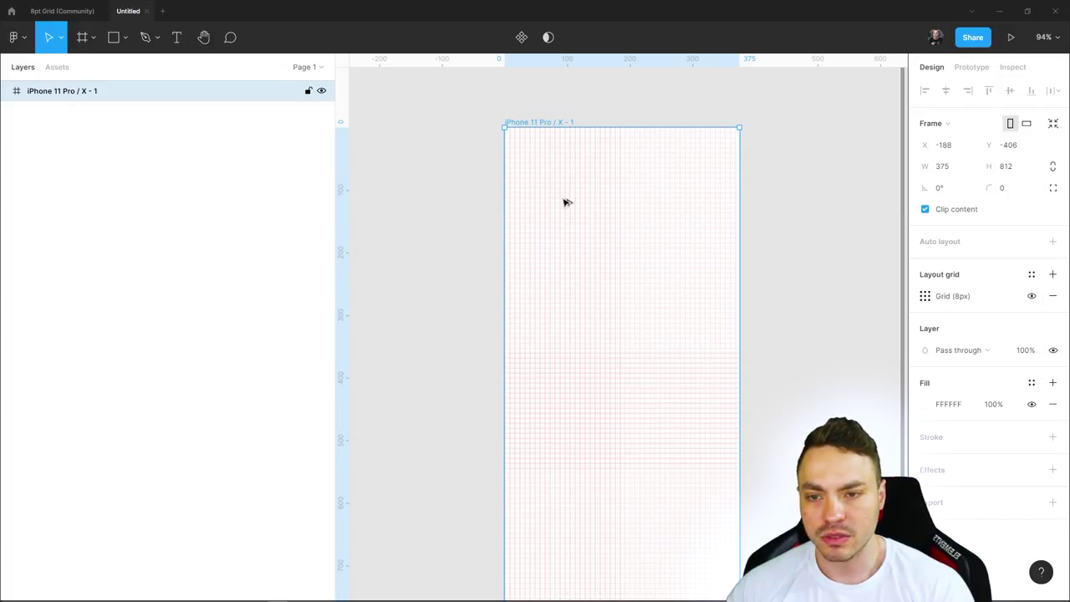
scroll(563, 201, "up", 2)
scroll(564, 201, "up", 2)
scroll(564, 200, "up", 1)
scroll(588, 267, "down", 2)
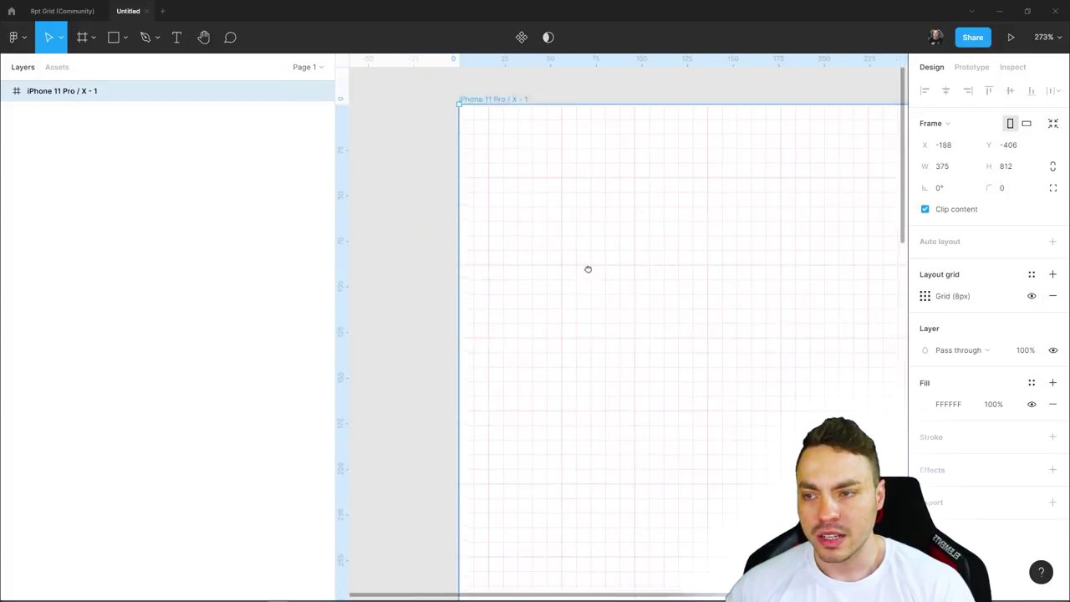
scroll(563, 236, "down", 1)
scroll(532, 212, "up", 3)
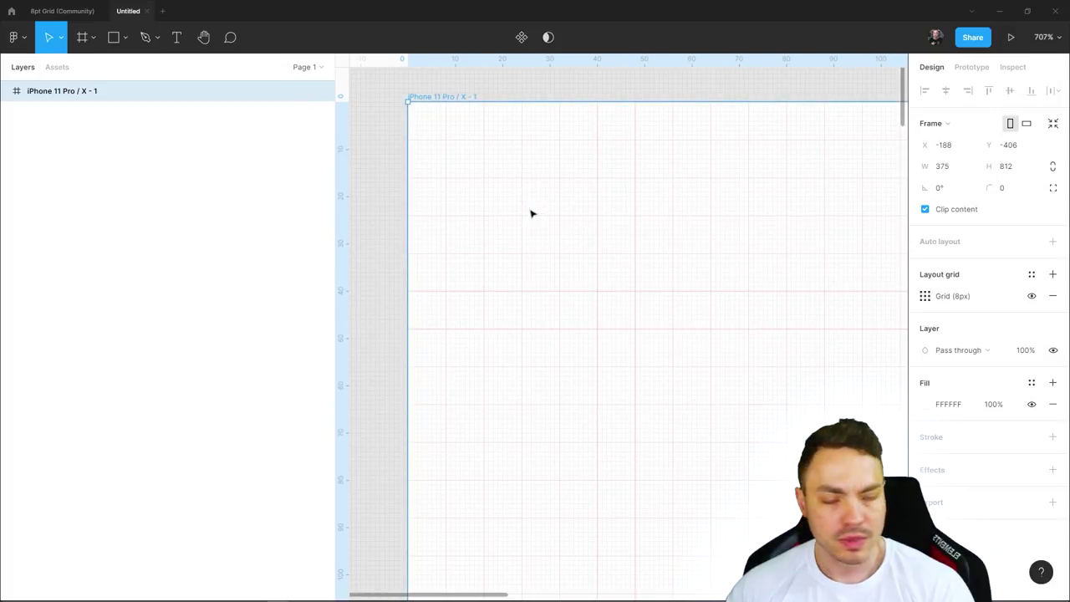
left_click(934, 302)
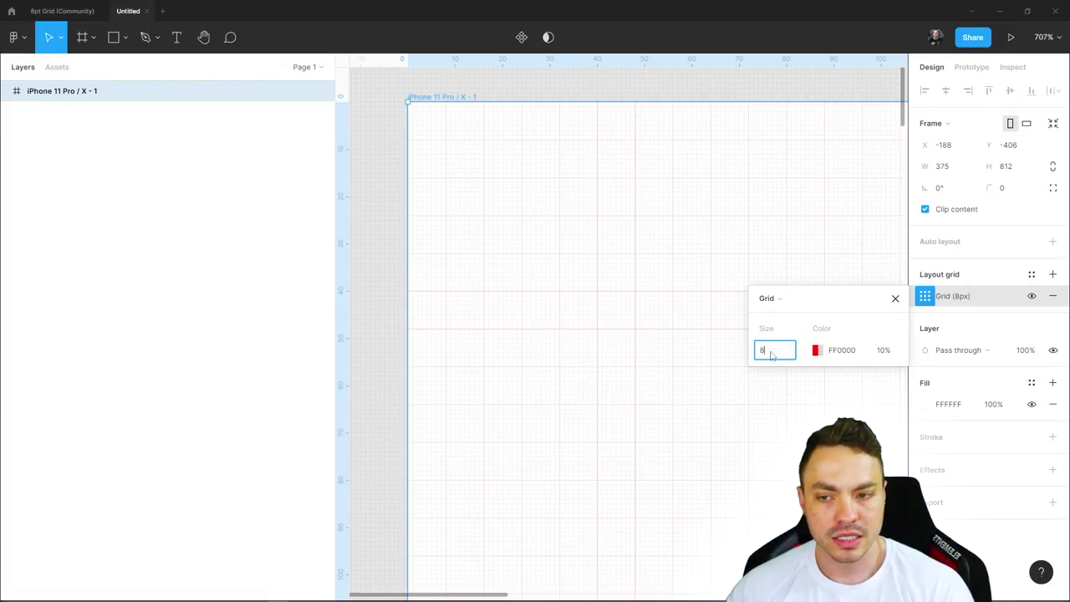
left_click_drag(770, 352, 752, 351)
type("20")
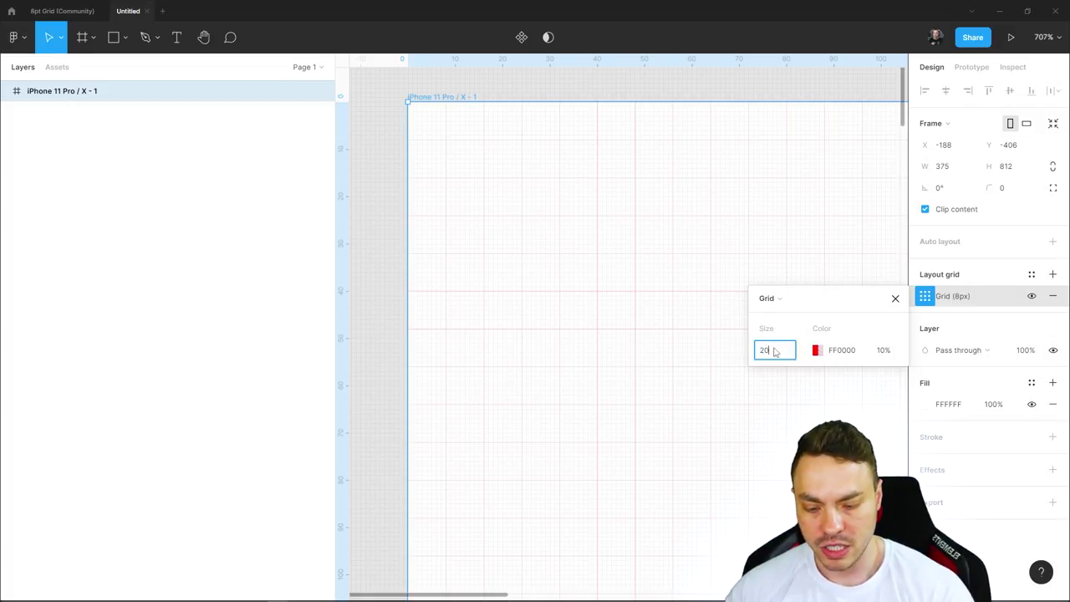
key("Return")
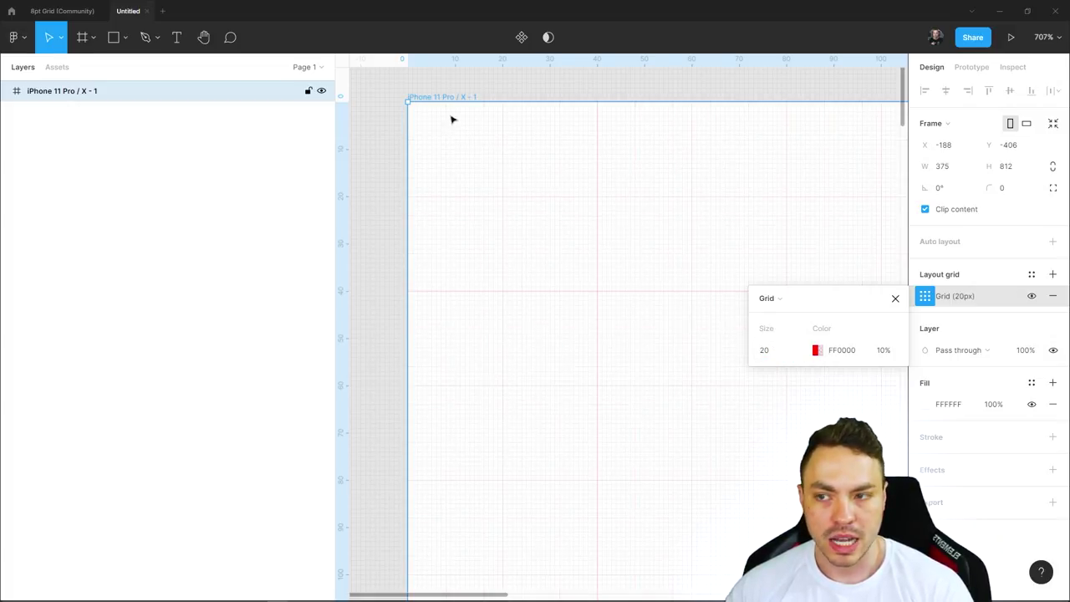
left_click(117, 39)
left_click_drag(416, 109, 502, 197)
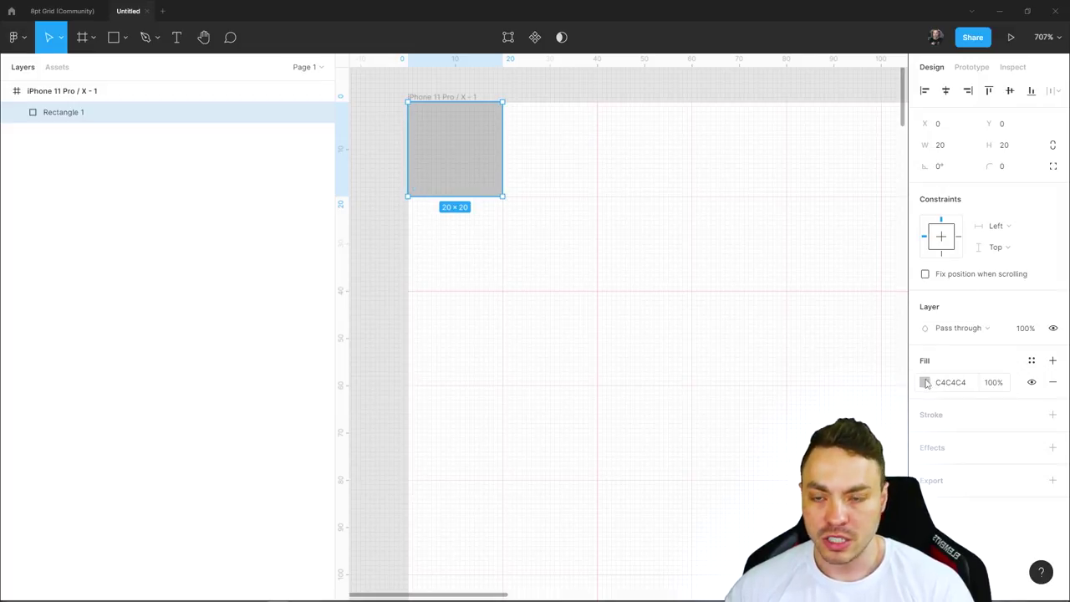
key("Delete")
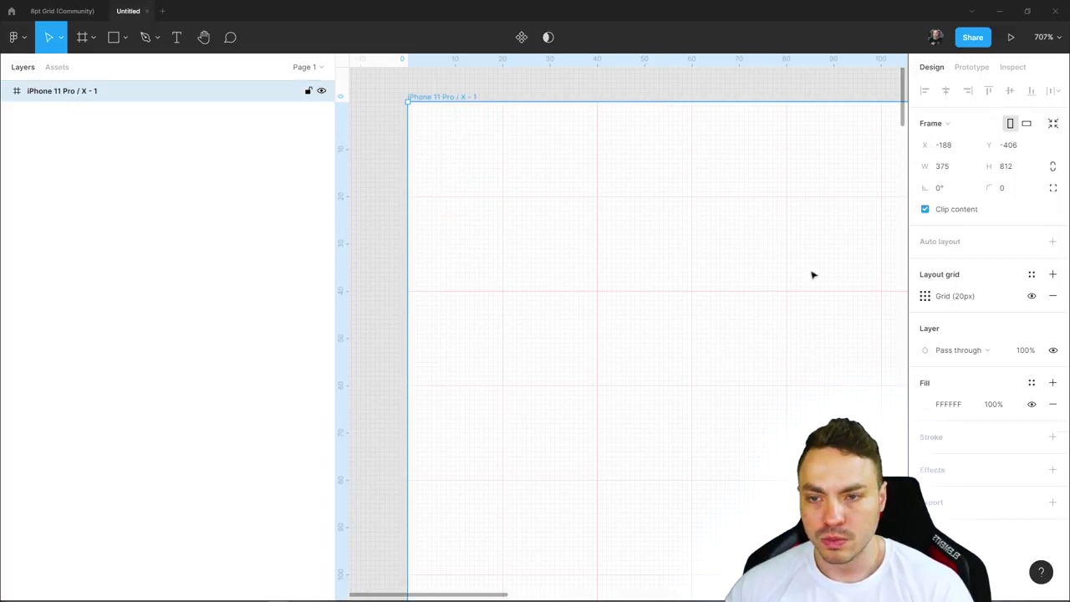
left_click(925, 296)
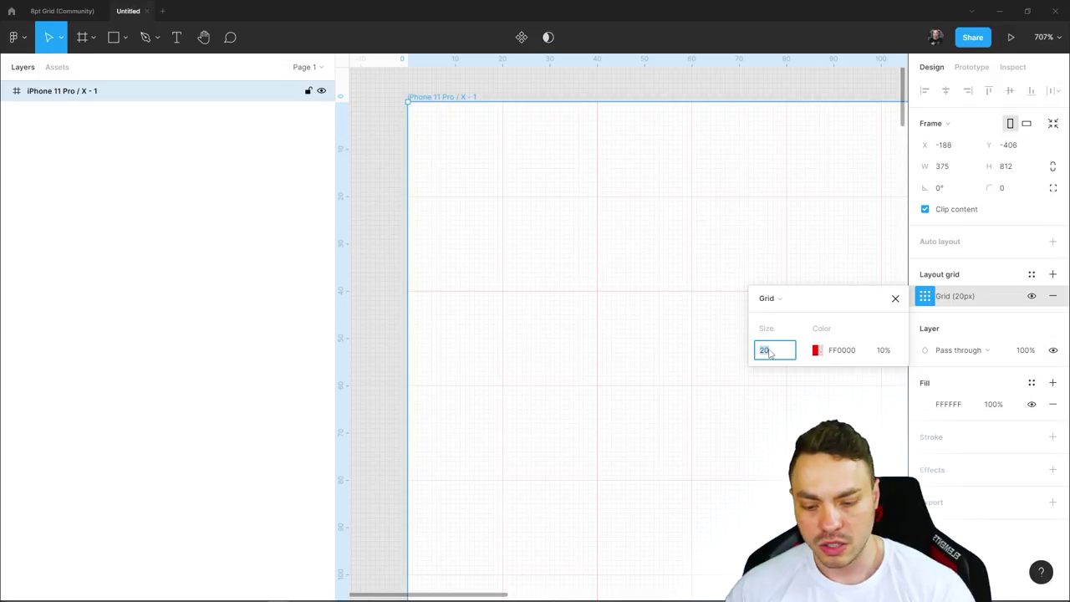
type("8")
key("Return")
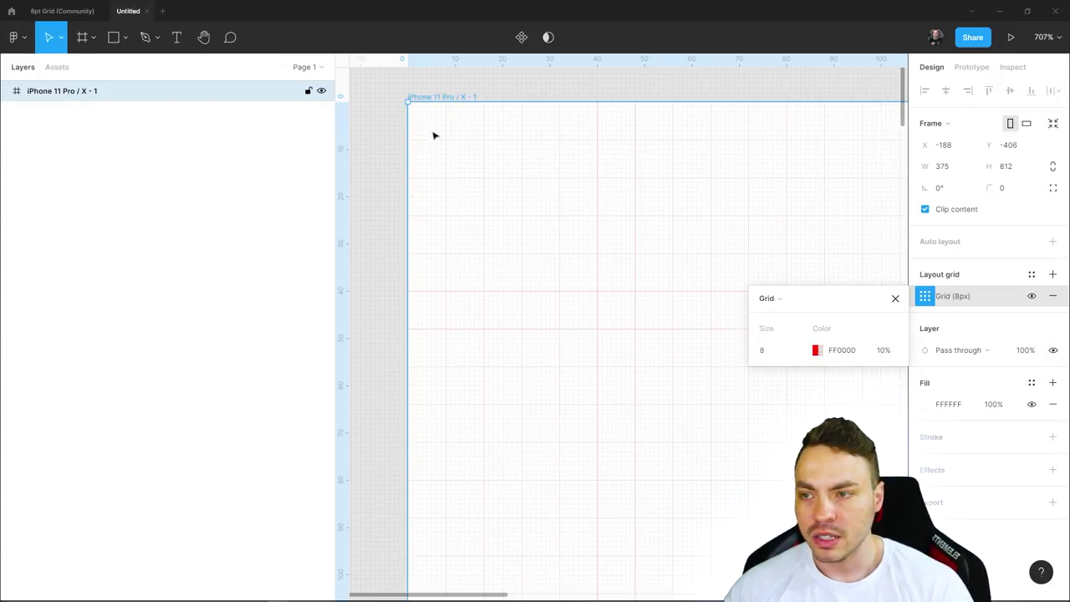
Draw an 8×8 square in the iPhone frame and move it to X 8, Y 8
key("r")
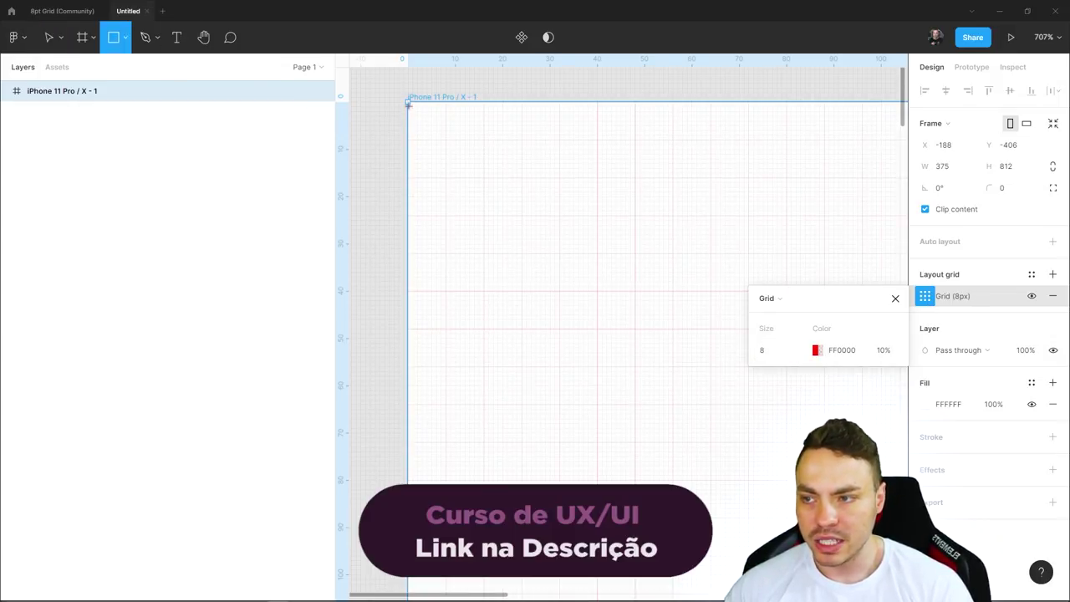
left_click_drag(408, 105, 447, 146)
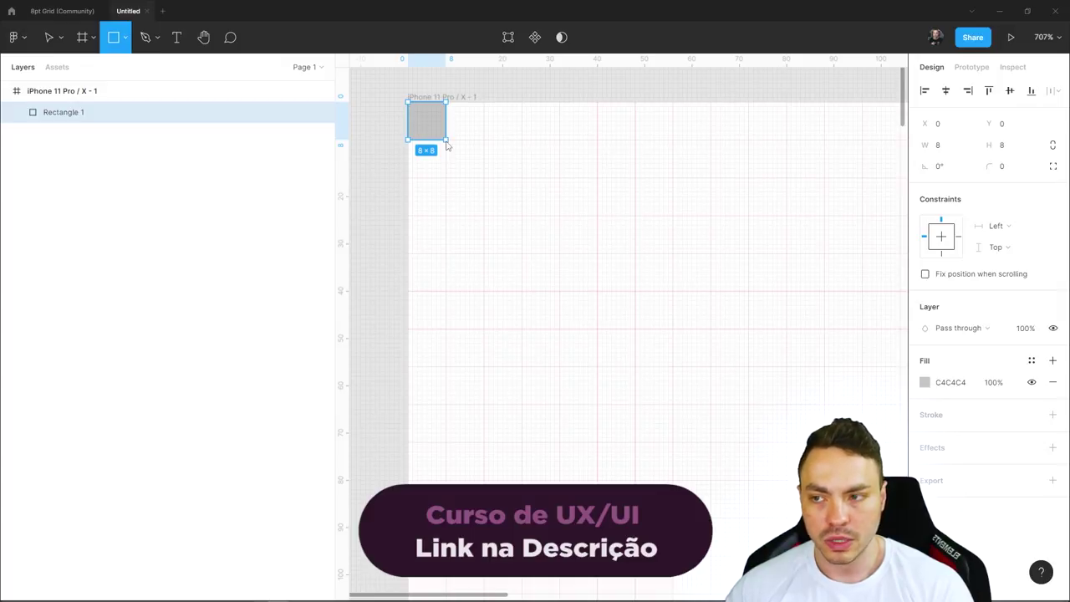
key("v")
scroll(447, 144, "up", 3)
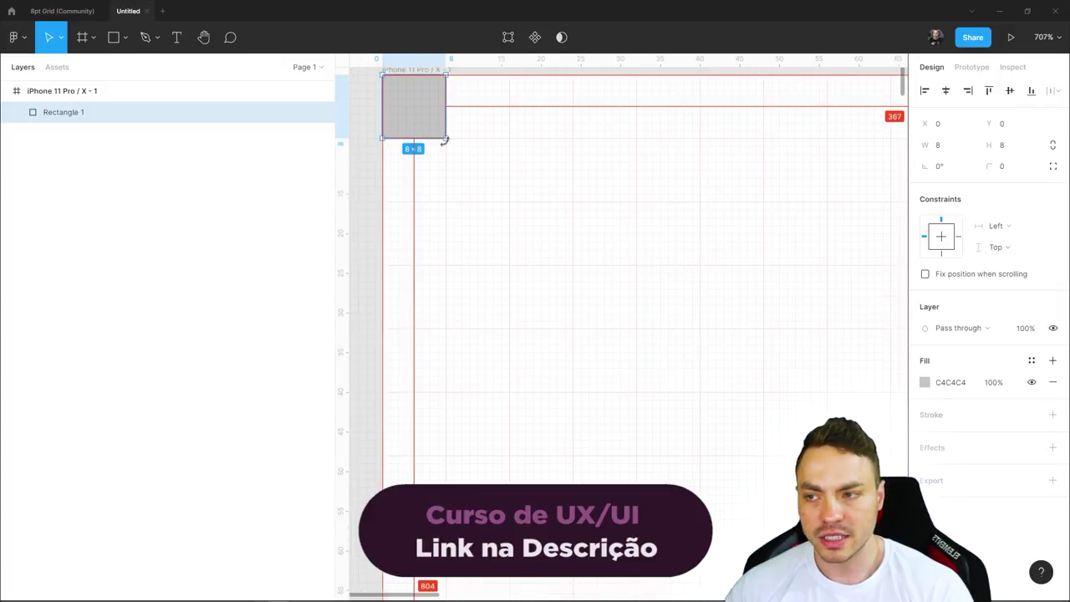
scroll(446, 142, "up", 3)
scroll(444, 140, "up", 2)
scroll(445, 139, "up", 5)
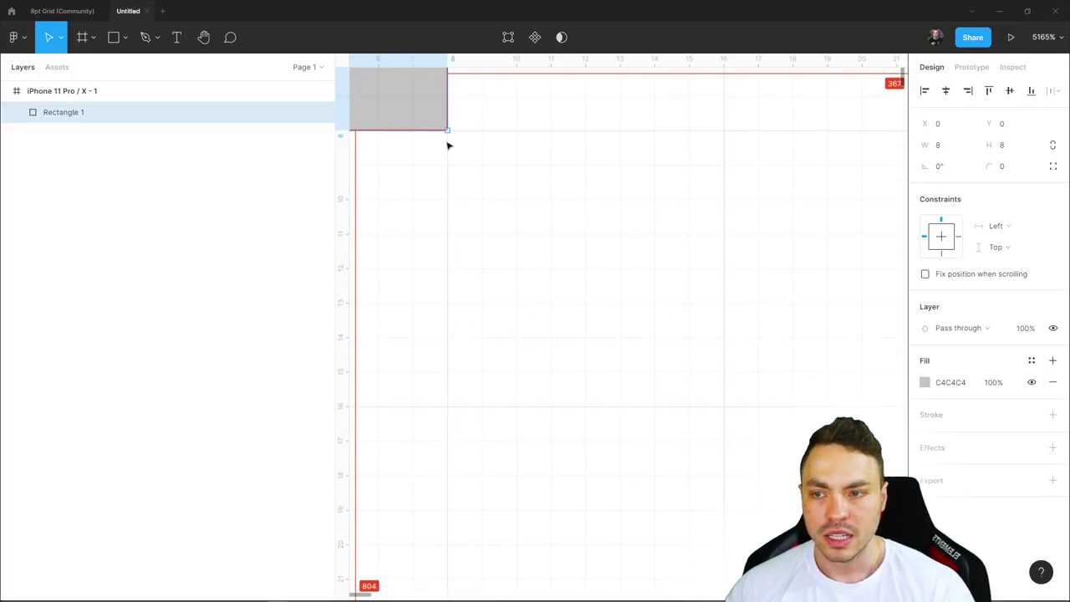
scroll(447, 145, "down", 2)
left_click_drag(426, 111, 679, 355)
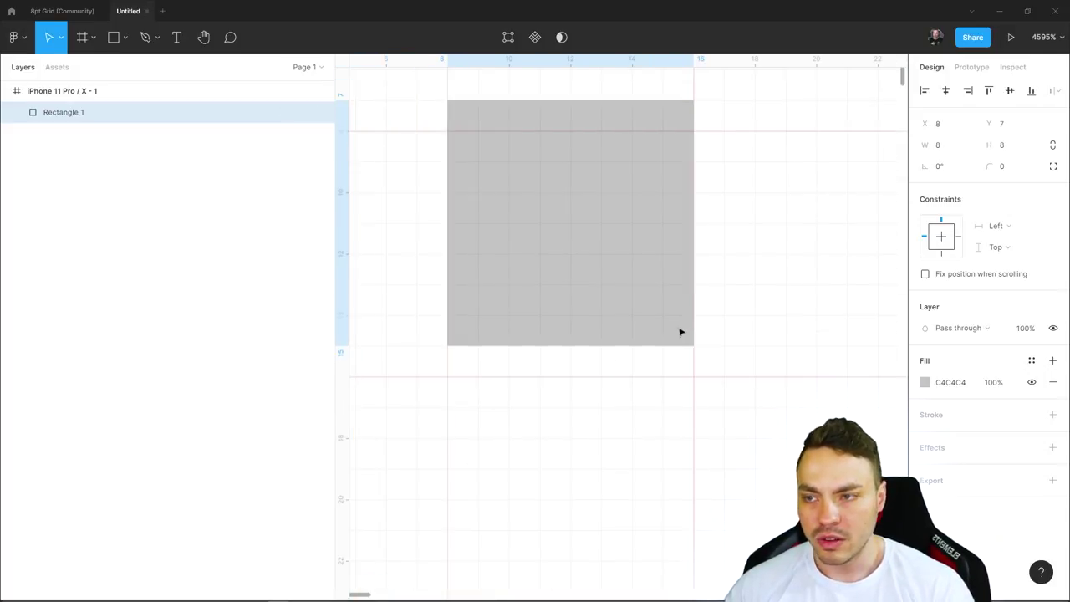
mouse_move(398, 98)
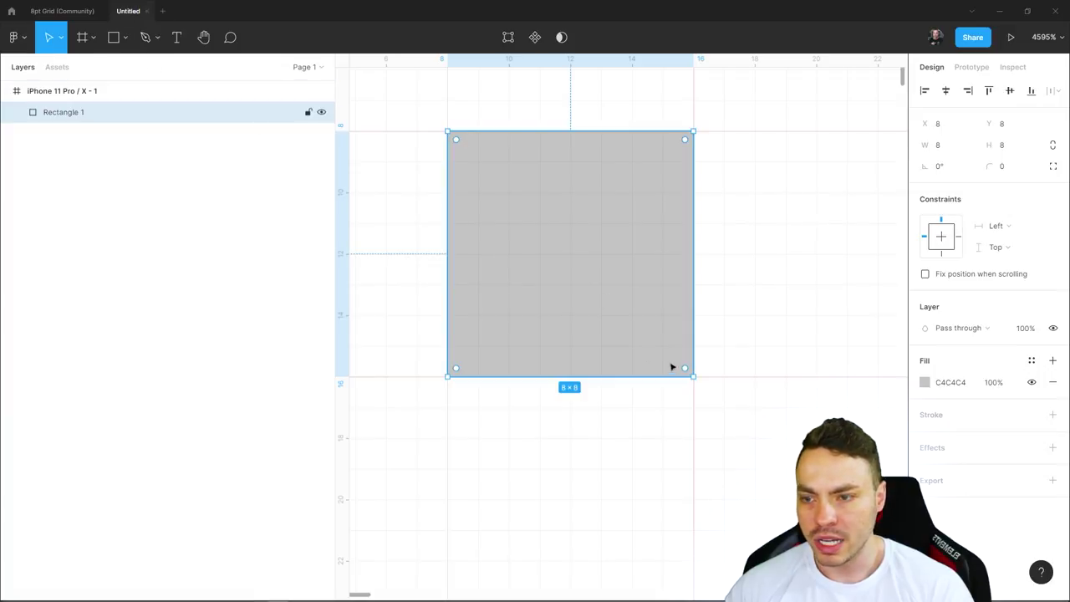
Duplicate the 8×8 square and zoom in closely on the copy
key("ctrl+d")
scroll(685, 359, "down", 5)
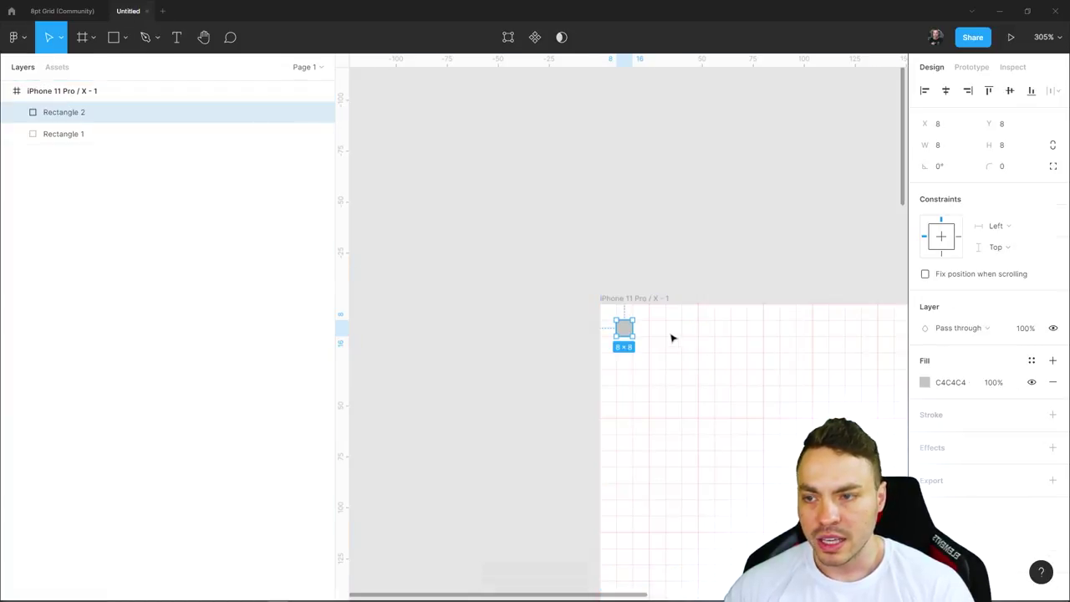
scroll(667, 350, "up", 3)
scroll(647, 346, "up", 3)
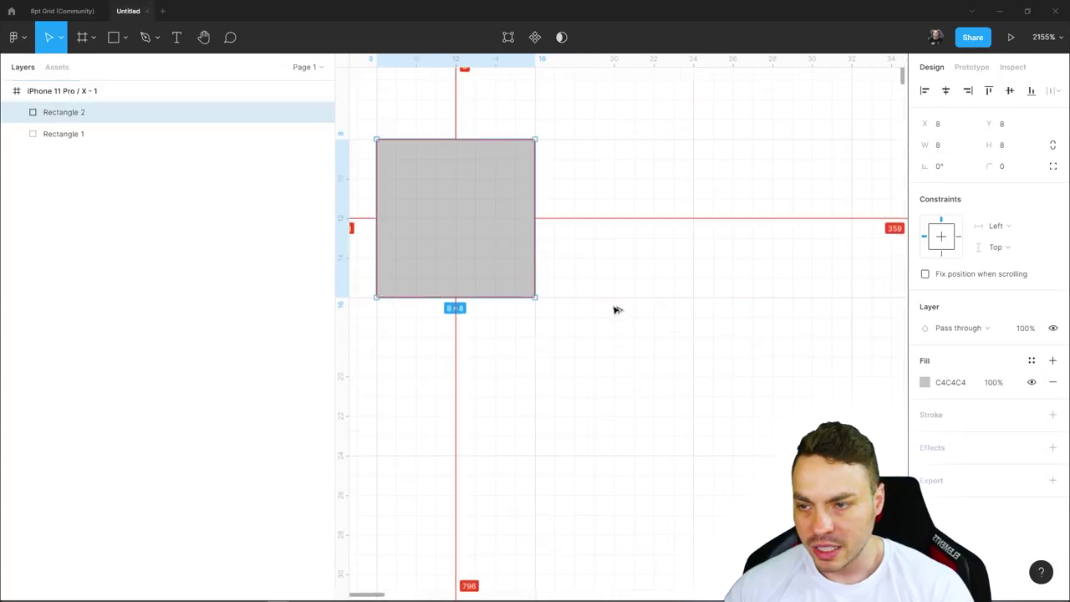
scroll(615, 309, "up", 3)
scroll(702, 317, "up", 2)
Draw a 1×1 square at the 8×8 square's top-left corner, removing the extra duplicate
left_click(114, 37)
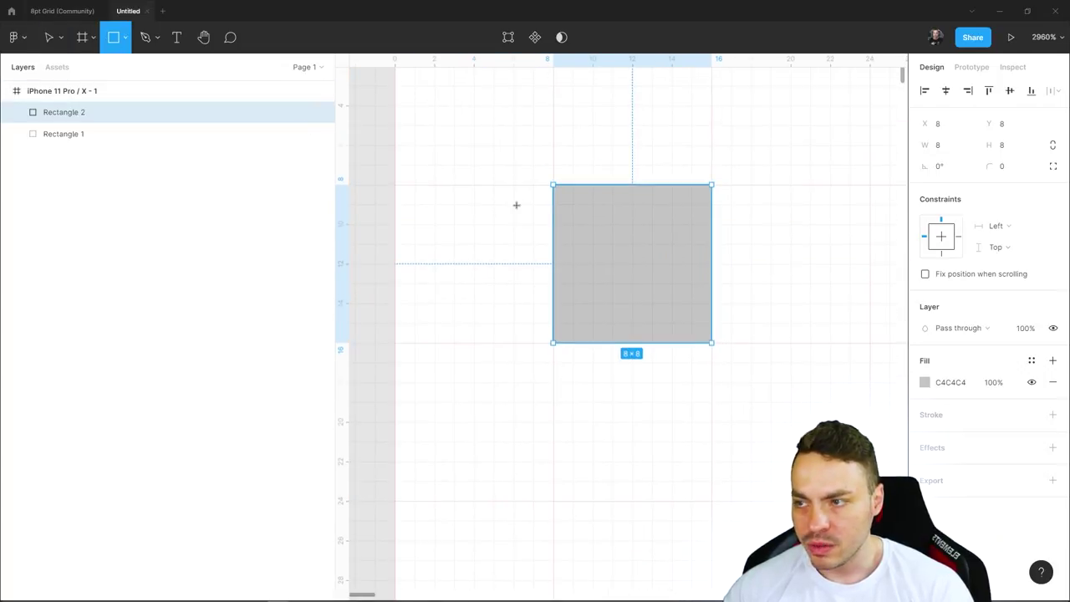
left_click_drag(556, 225, 652, 282)
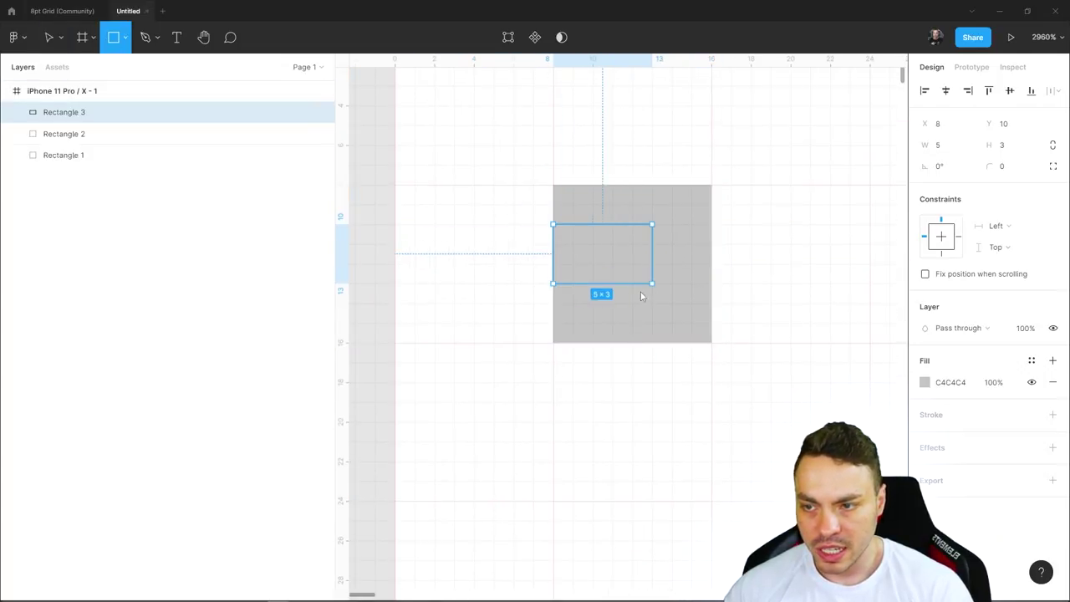
key("ctrl+z")
key("ctrl+z")
left_click(120, 43)
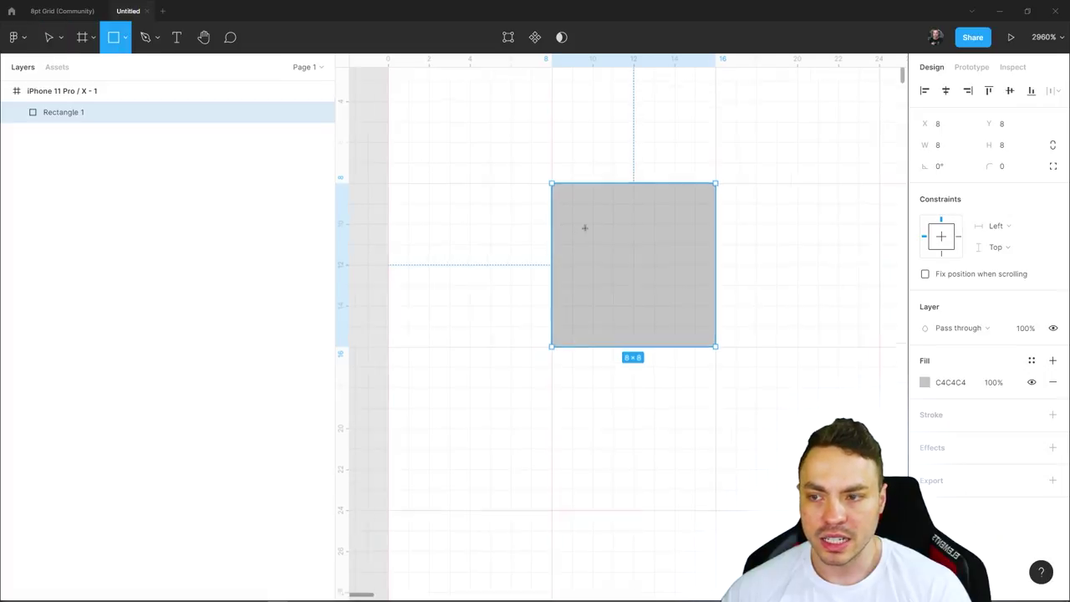
scroll(585, 227, "up", 3)
mouse_move(544, 169)
left_mouse_down()
mouse_move(569, 192)
mouse_move(591, 183)
left_mouse_up()
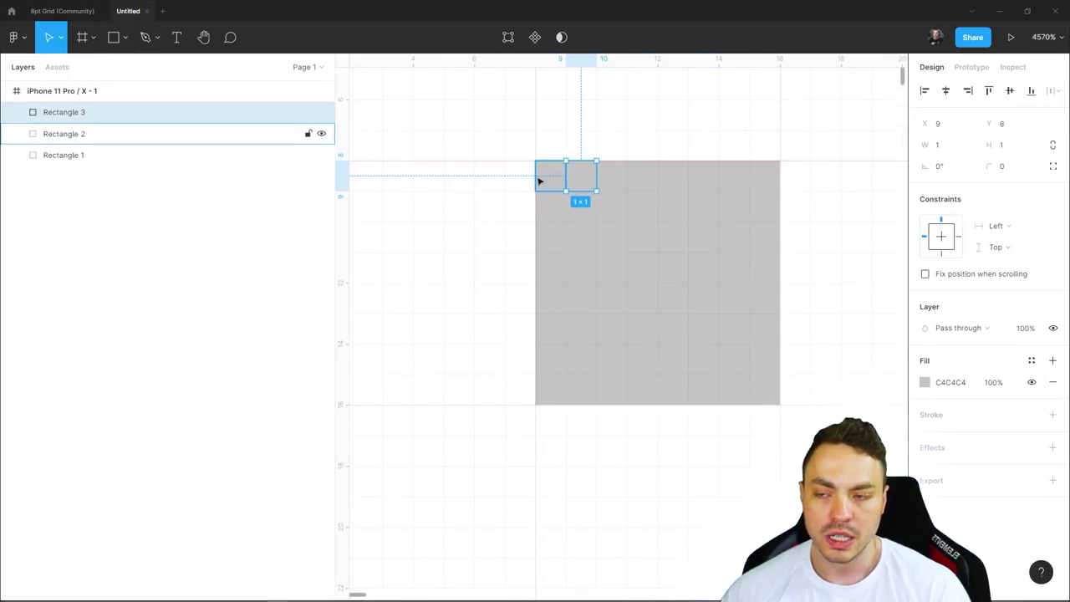
key("ctrl+z")
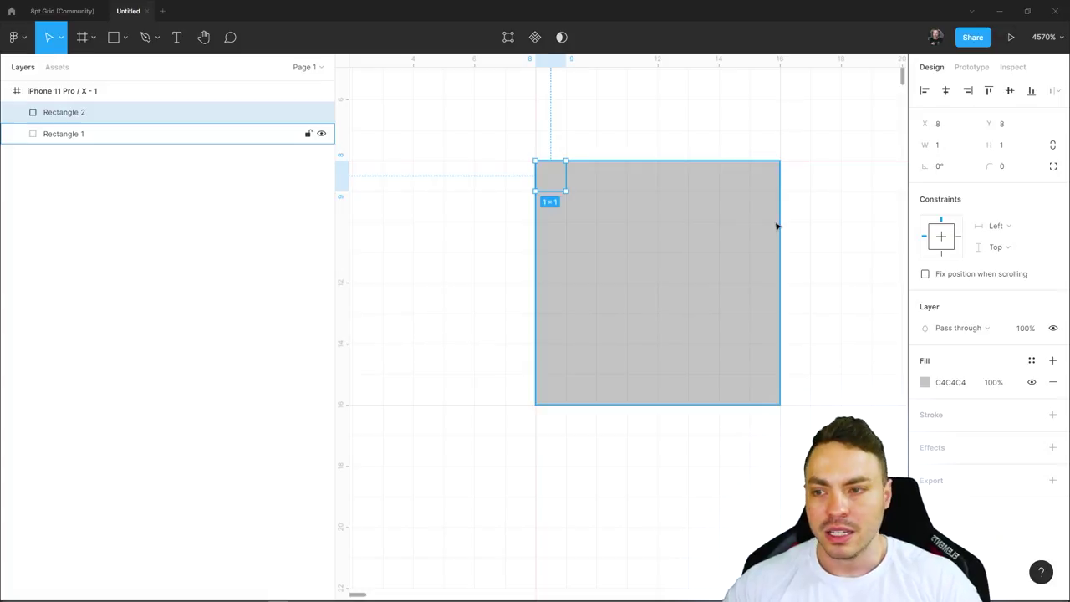
Select all the test squares and delete them from the frame
scroll(501, 306, "down", 3)
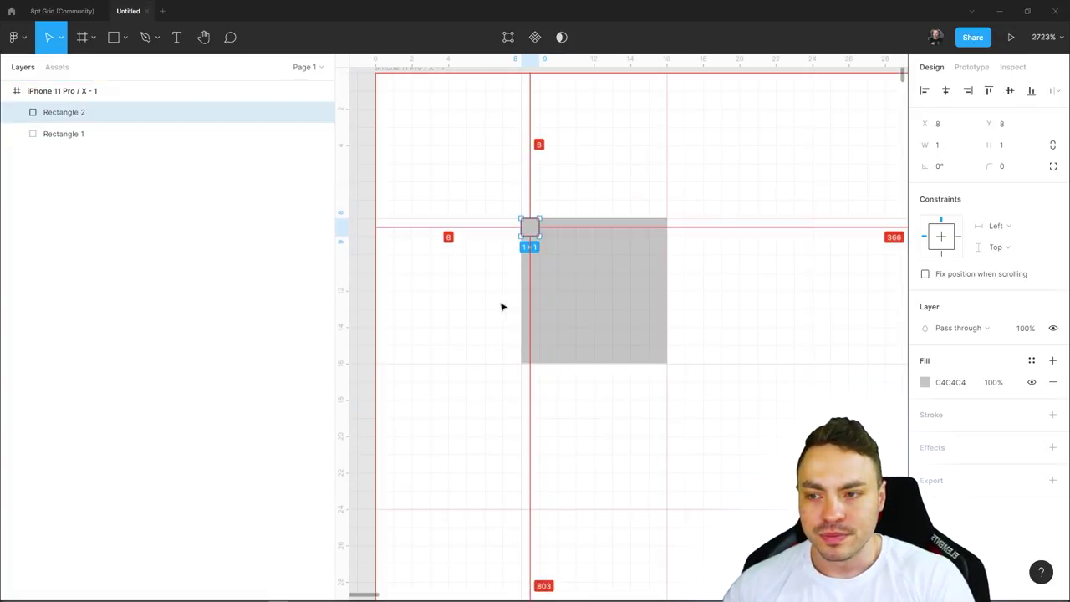
key("ctrl+a")
key("Delete")
Drag a vertical guide from the left ruler to 24 px inside the frame
scroll(659, 332, "down", 3)
scroll(658, 336, "down", 2)
scroll(597, 159, "up", 3)
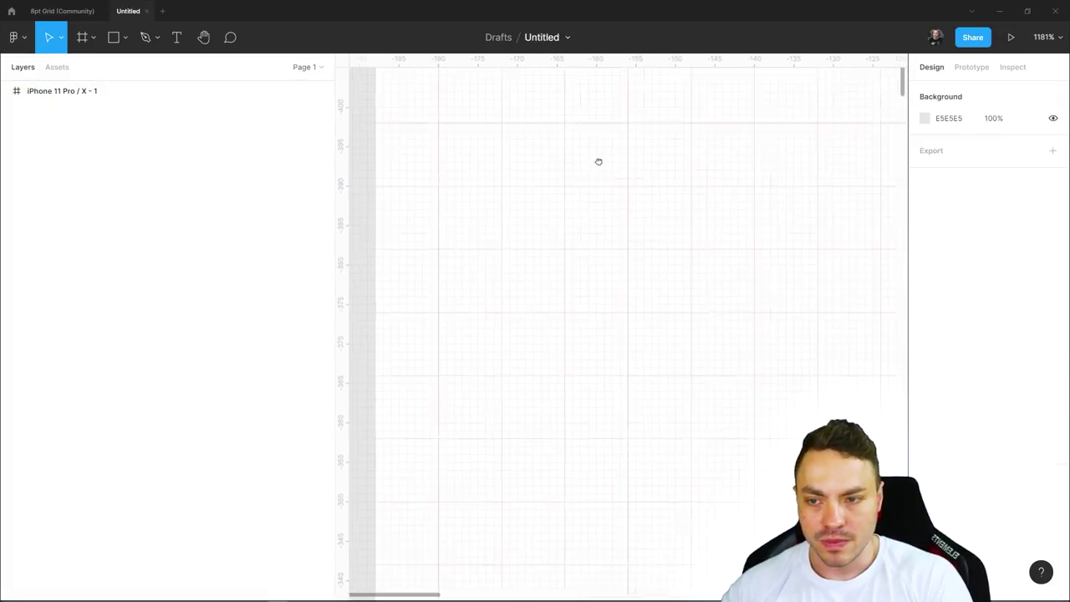
scroll(607, 219, "down", 2)
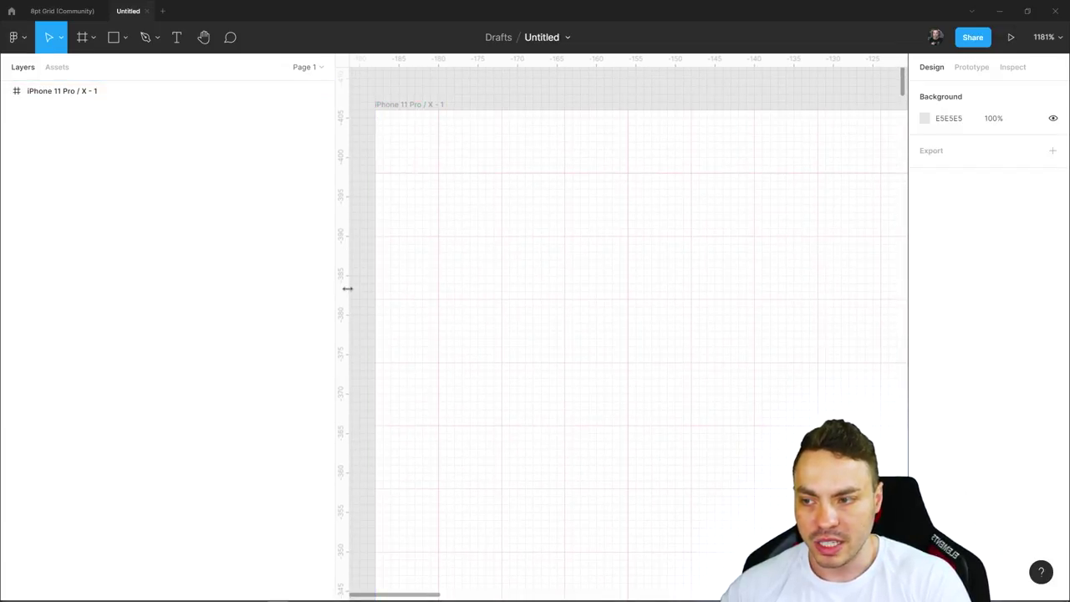
left_click_drag(346, 288, 564, 318)
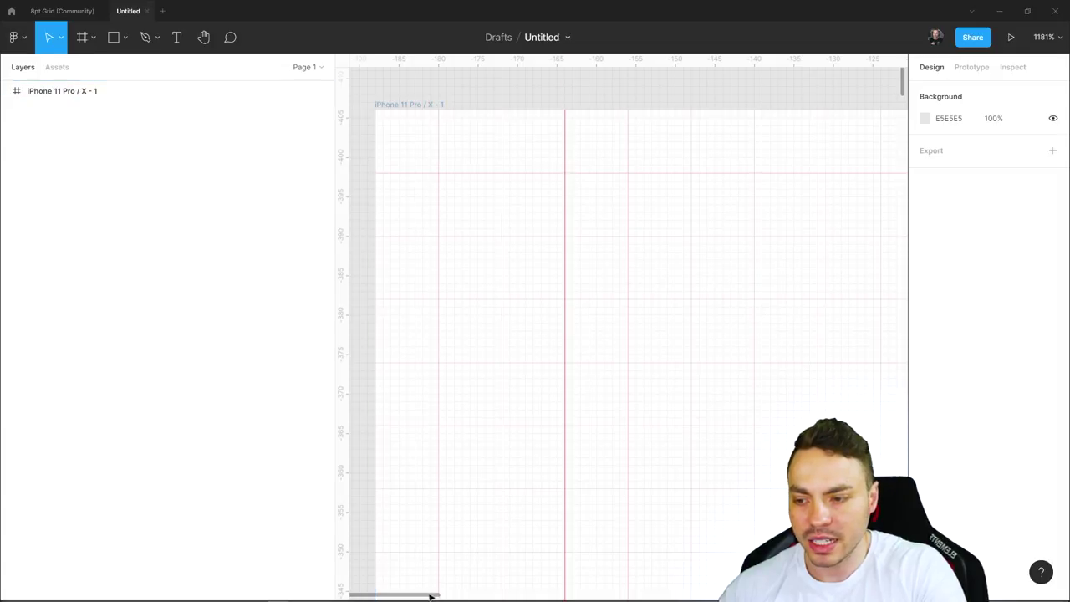
Zoom out and pan until the whole iPhone frame is in view
scroll(475, 484, "down", 3)
scroll(501, 527, "down", 2)
left_click_drag(643, 184, 652, 70)
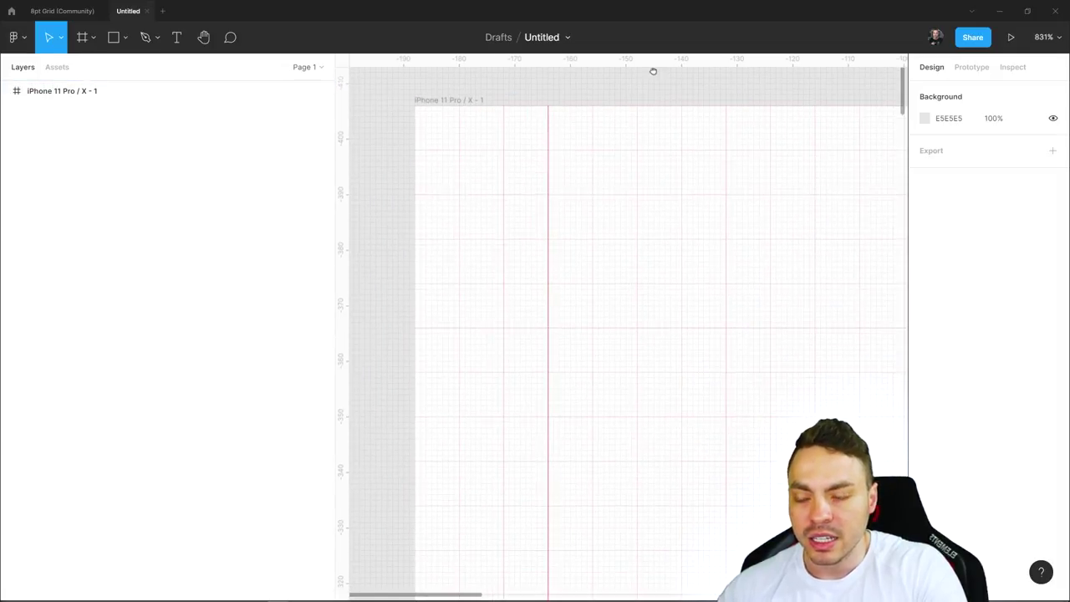
scroll(502, 453, "down", 2)
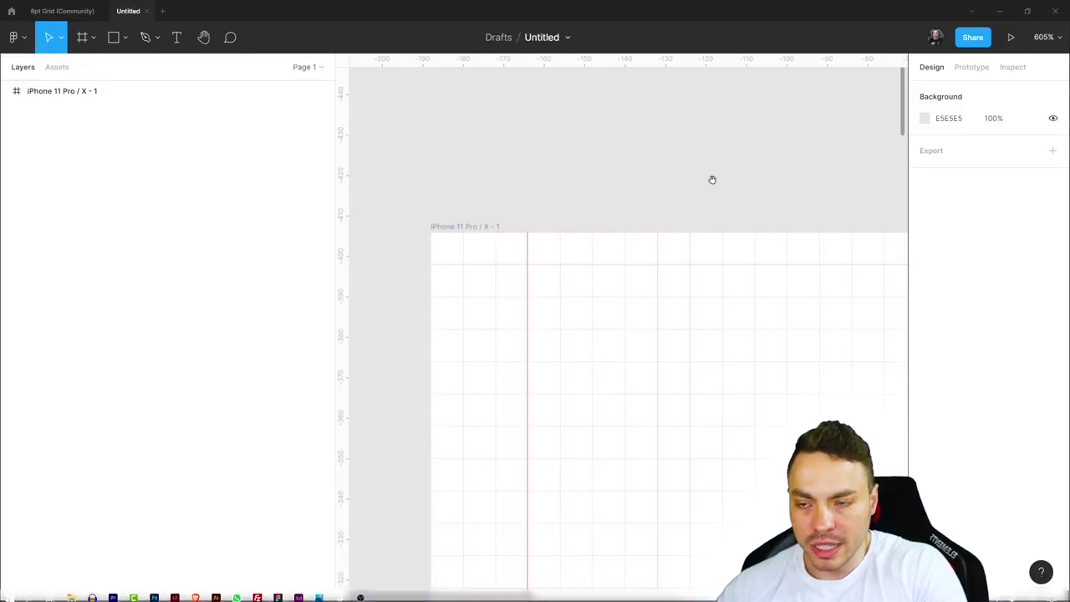
left_click_drag(711, 179, 616, 48)
scroll(711, 235, "down", 2)
scroll(711, 234, "down", 1)
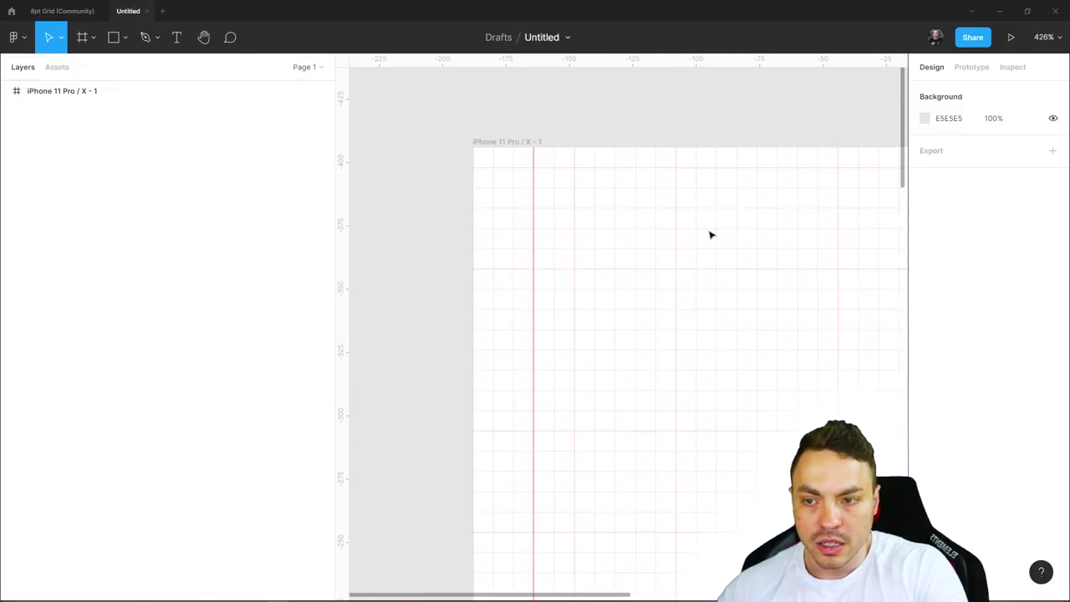
left_click_drag(741, 234, 630, 146)
scroll(585, 180, "down", 2)
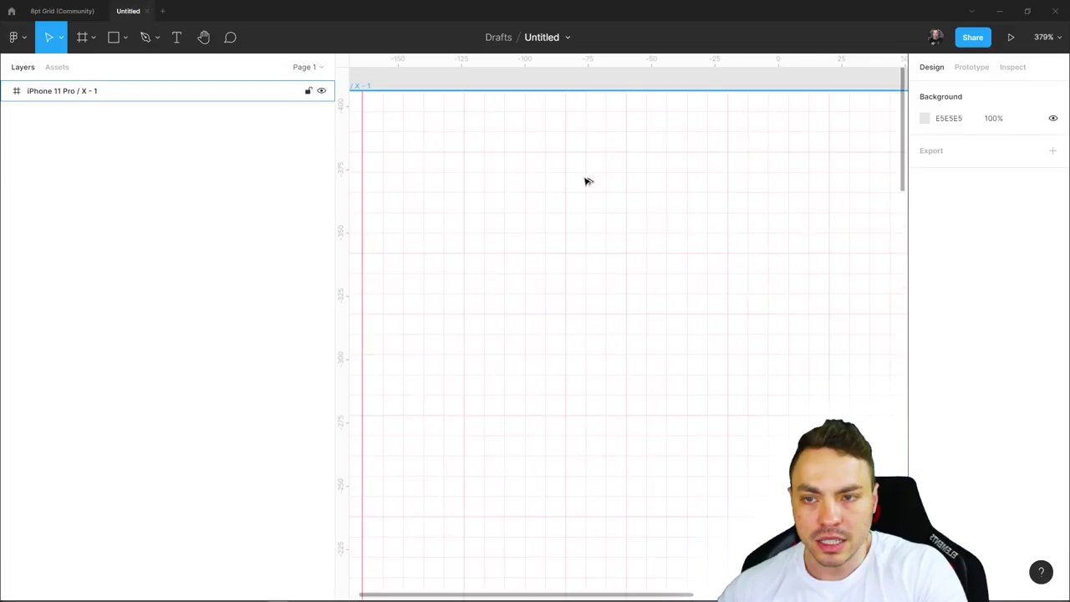
scroll(724, 209, "down", 1)
scroll(626, 182, "right", 3)
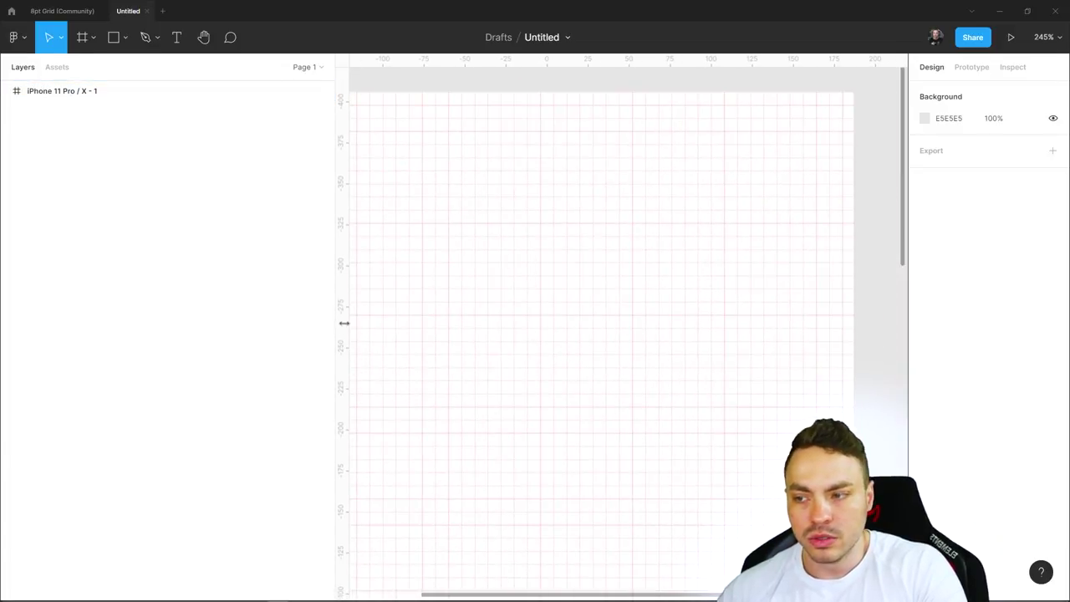
Place a second vertical guide at x=352 and zoom in to check it
left_click_drag(342, 321, 816, 326)
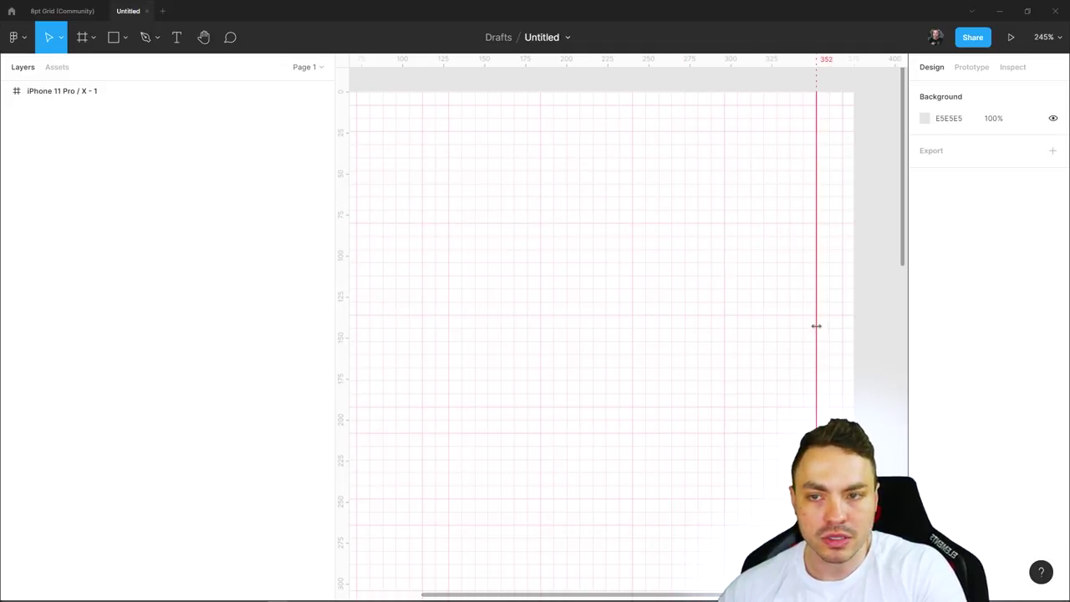
scroll(854, 193, "up", 4)
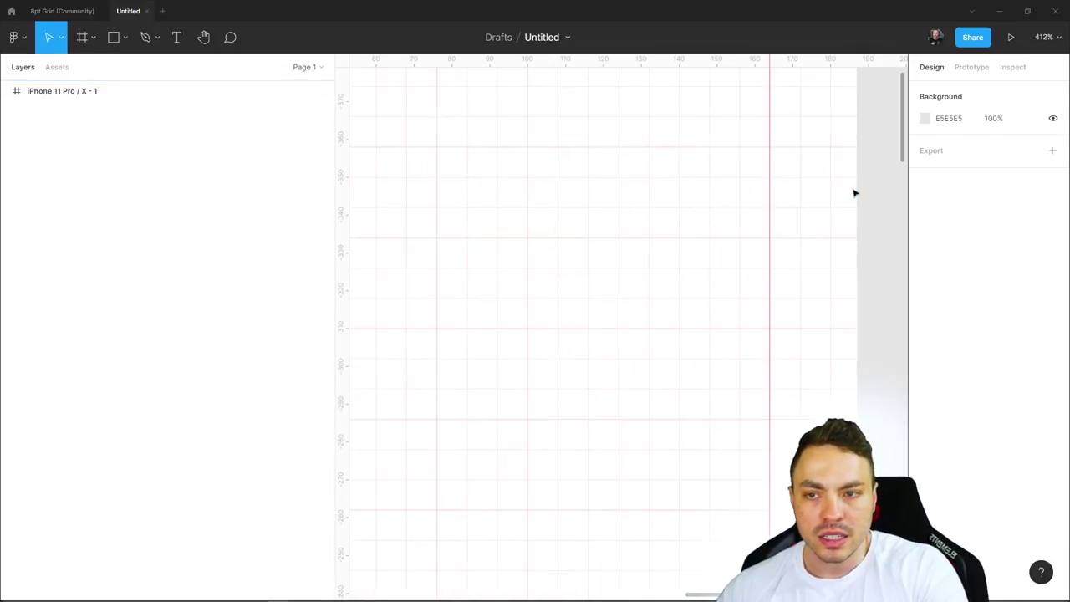
scroll(855, 193, "up", 1)
scroll(855, 193, "up", 3)
scroll(769, 221, "up", 2)
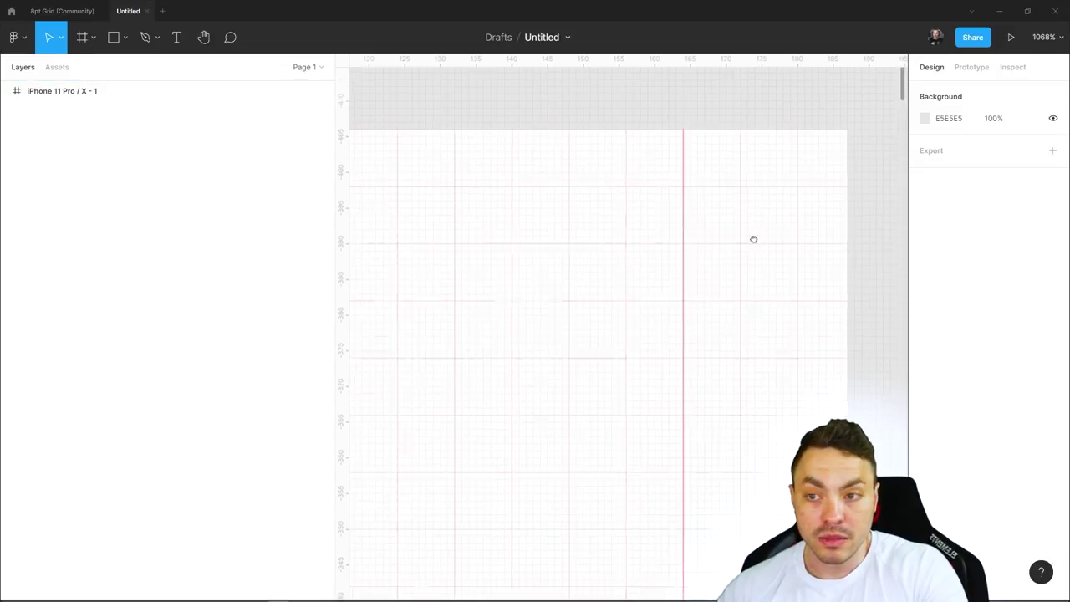
scroll(727, 268, "up", 2)
scroll(695, 280, "up", 2)
scroll(695, 280, "up", 2)
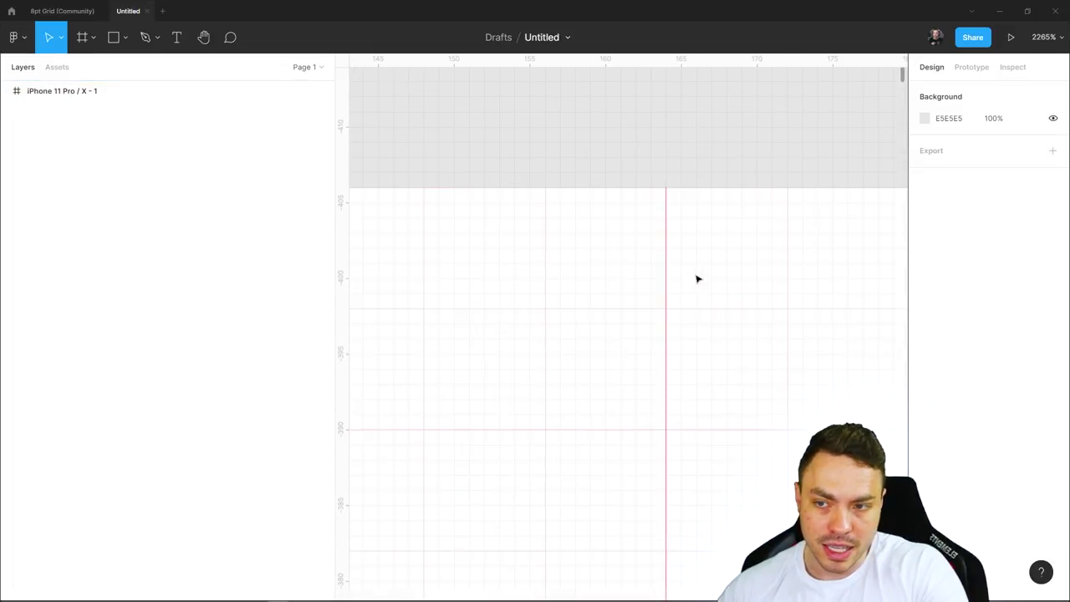
scroll(692, 286, "up", 2)
scroll(666, 298, "up", 1)
Zoom out and pan back to the frame's left edge and label
scroll(669, 290, "down", 2)
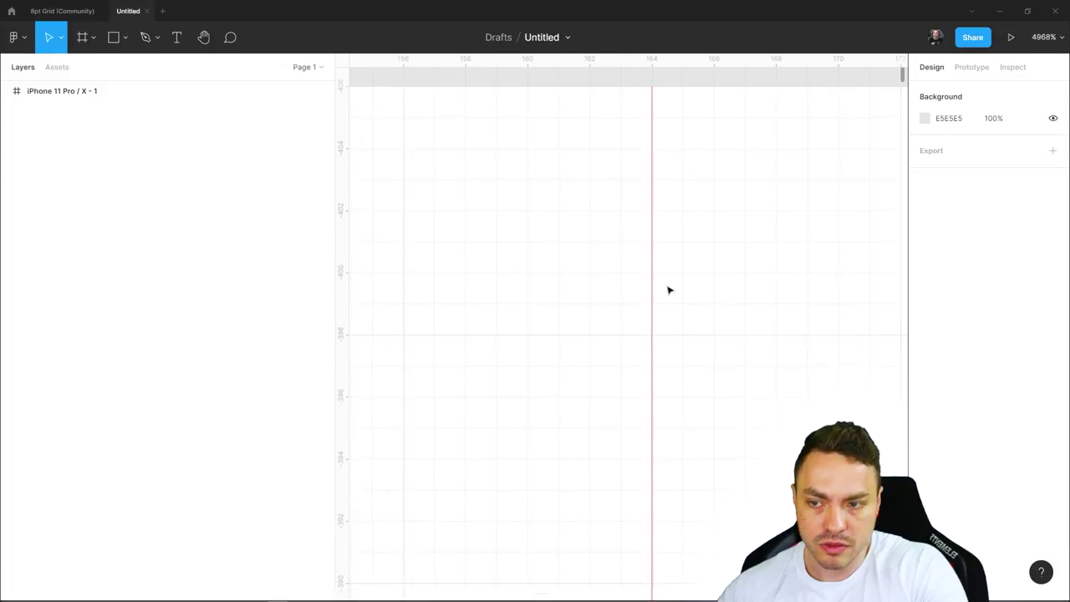
scroll(669, 290, "down", 2)
scroll(669, 290, "down", 2)
scroll(667, 286, "down", 2)
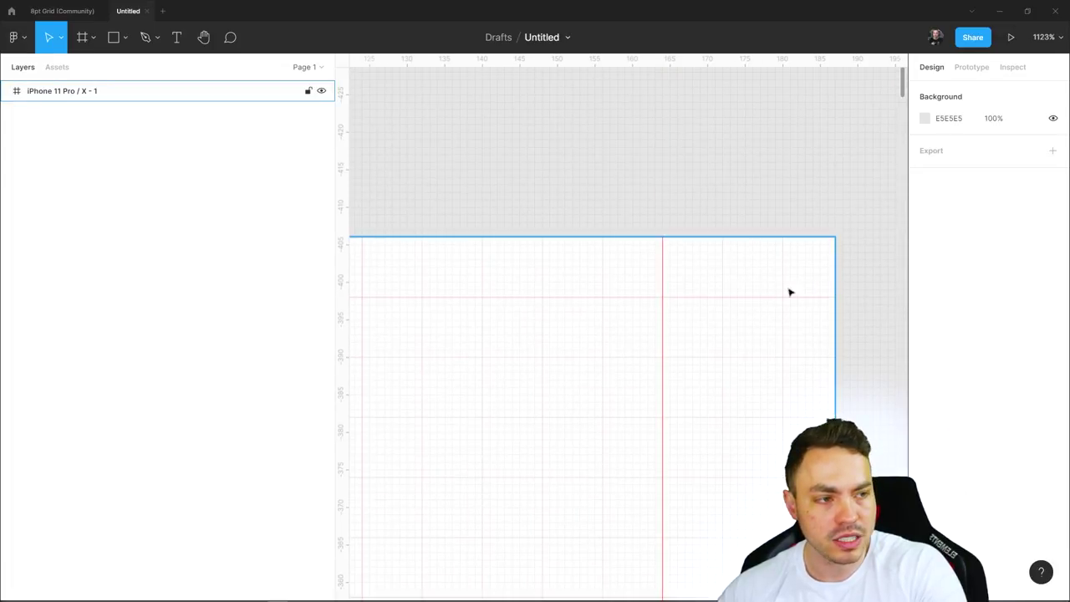
scroll(640, 334, "down", 5)
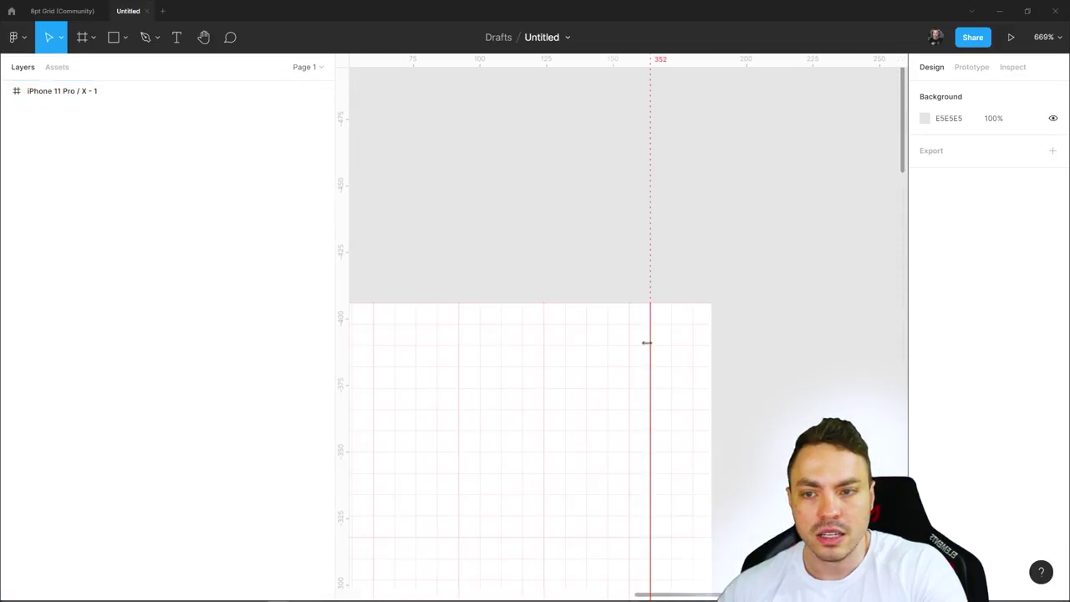
scroll(585, 376, "down", 2)
scroll(585, 376, "left", 2)
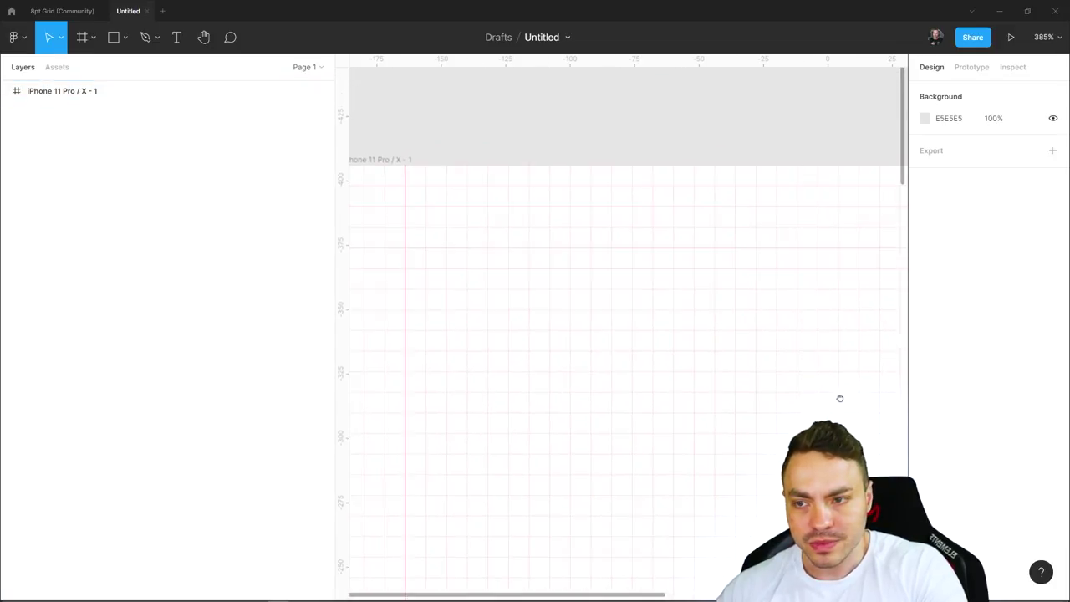
left_click_drag(507, 367, 864, 387)
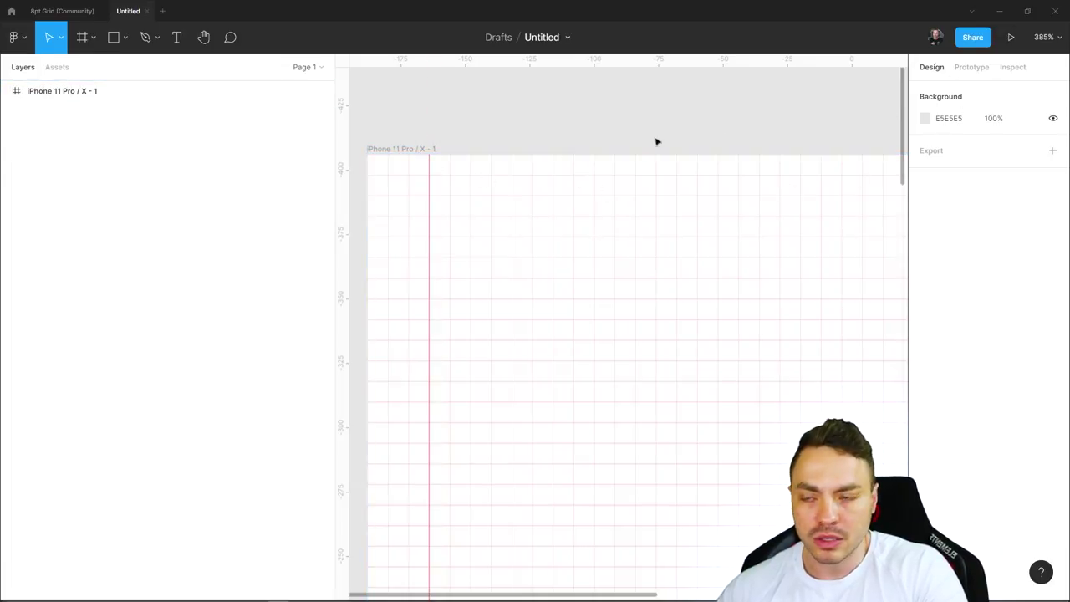
Change the frame's 8px grid colour to 434C4C, hue 180 with low saturation
left_click(377, 148)
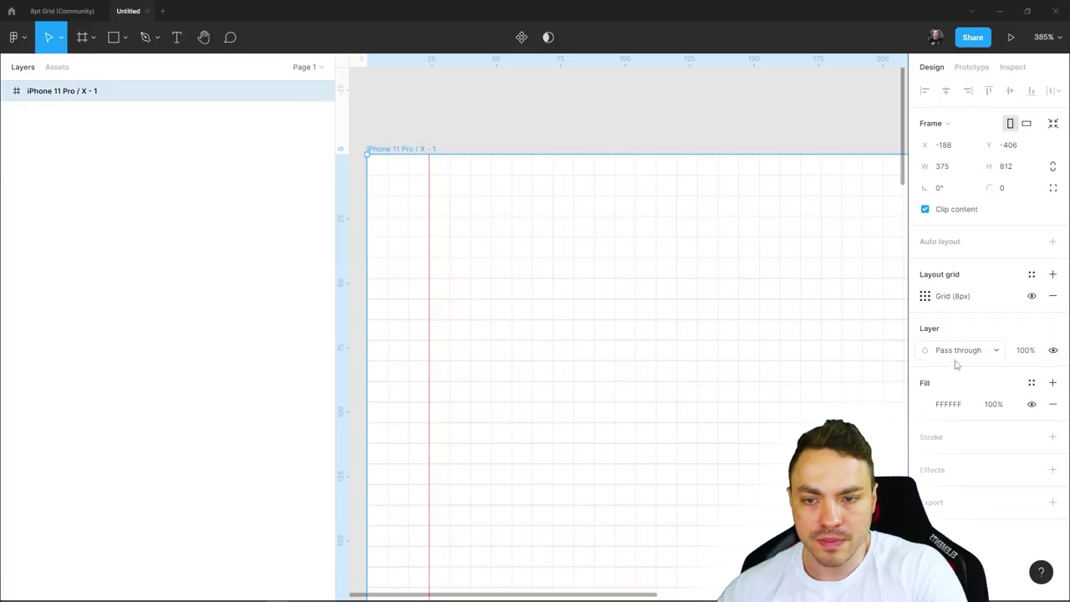
left_click(926, 299)
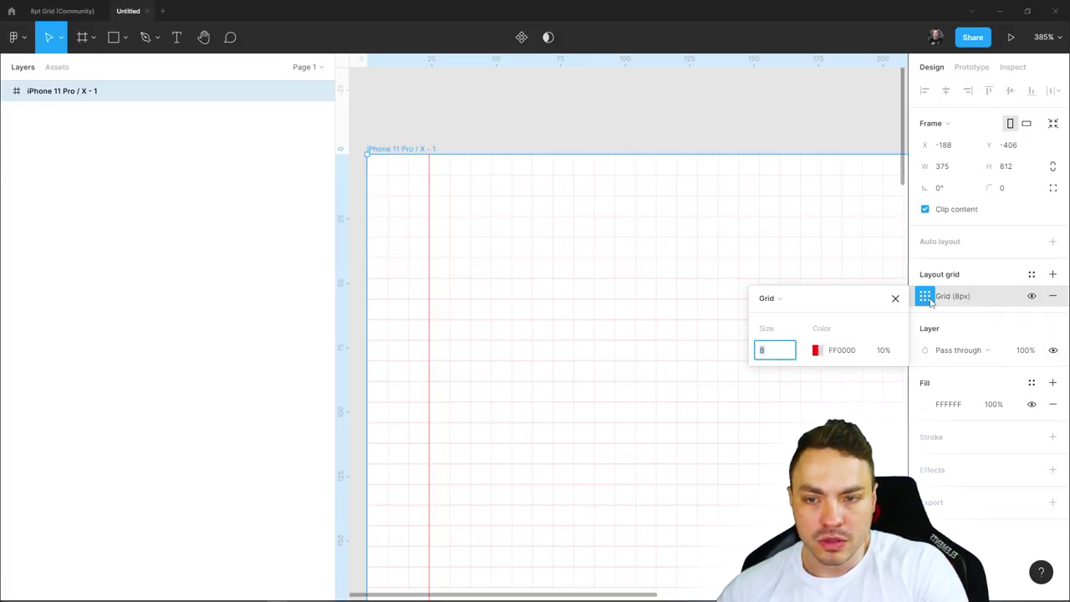
left_click(815, 351)
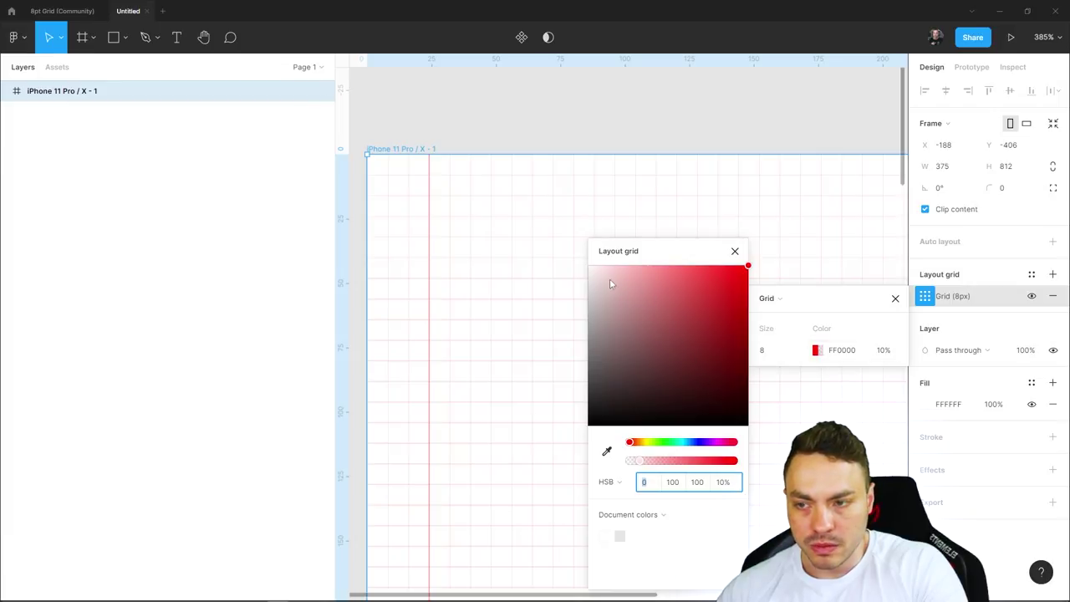
left_click_drag(610, 284, 616, 350)
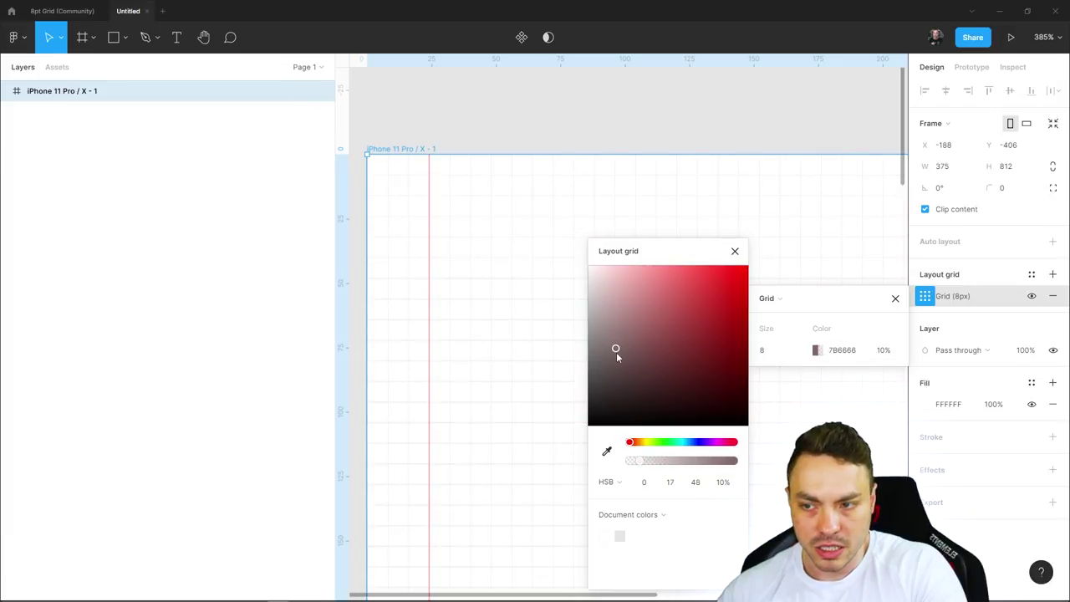
left_click(682, 443)
mouse_move(619, 357)
left_mouse_down()
mouse_move(697, 317)
mouse_move(595, 341)
mouse_move(590, 324)
mouse_move(607, 384)
left_mouse_up()
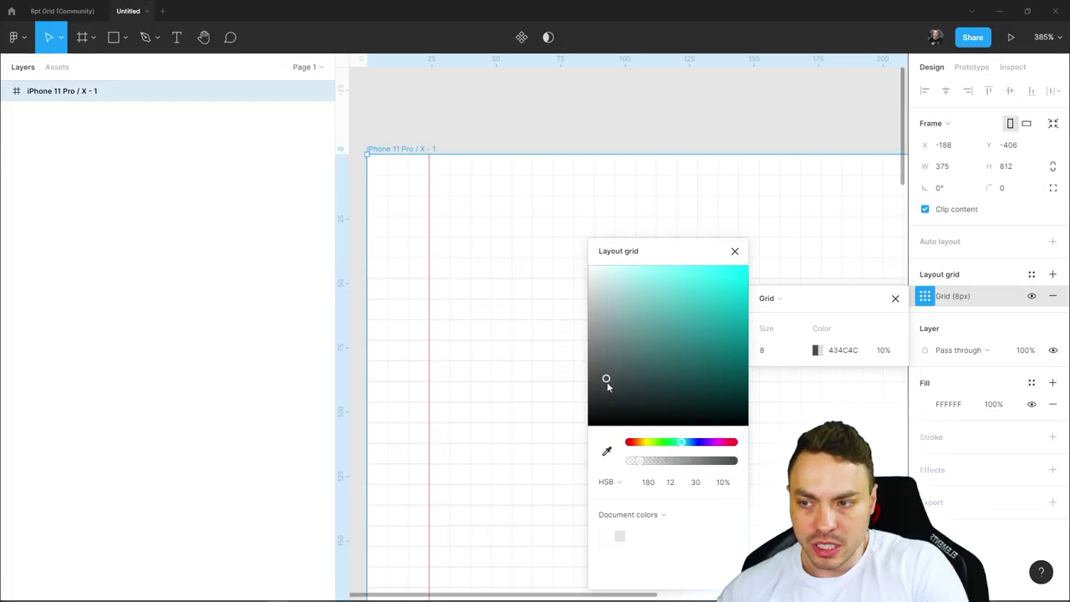
left_click(734, 251)
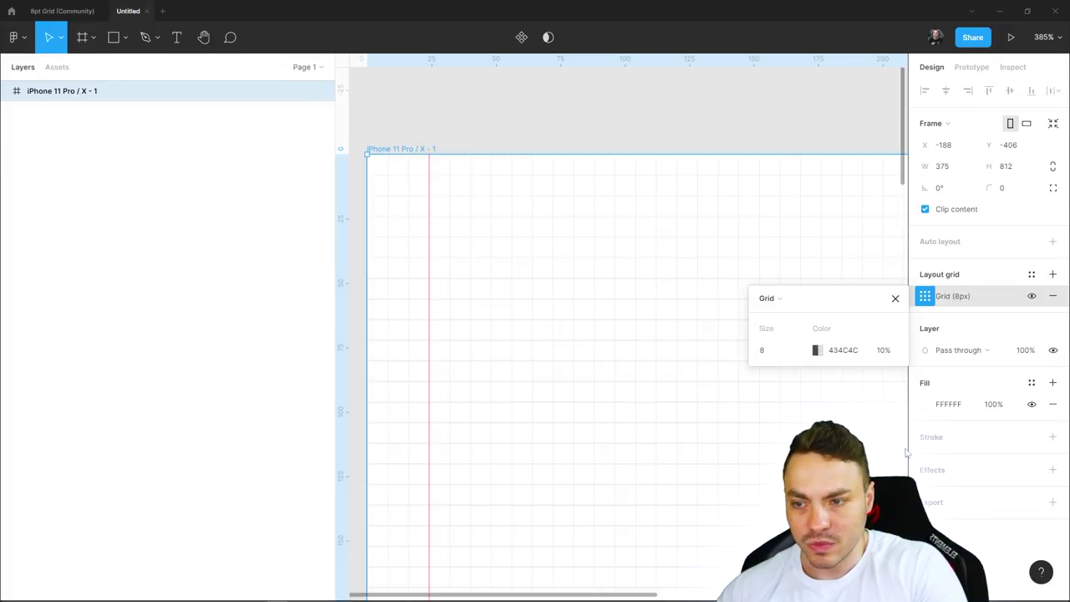
Switch the first 8px layout grid's type from Grid to Columns
left_click(1053, 274)
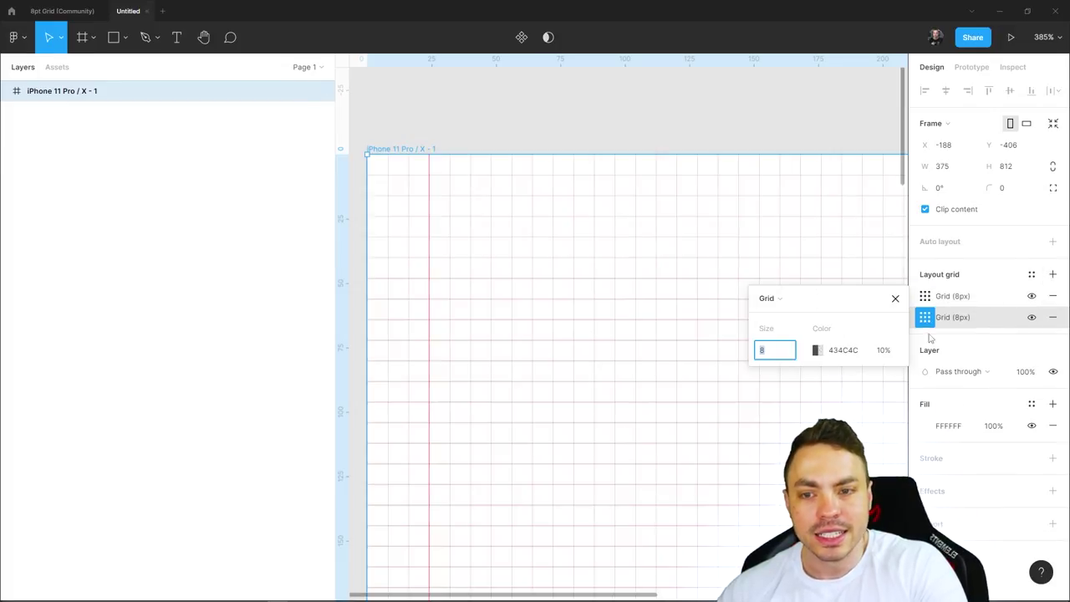
left_click(896, 299)
left_click(925, 297)
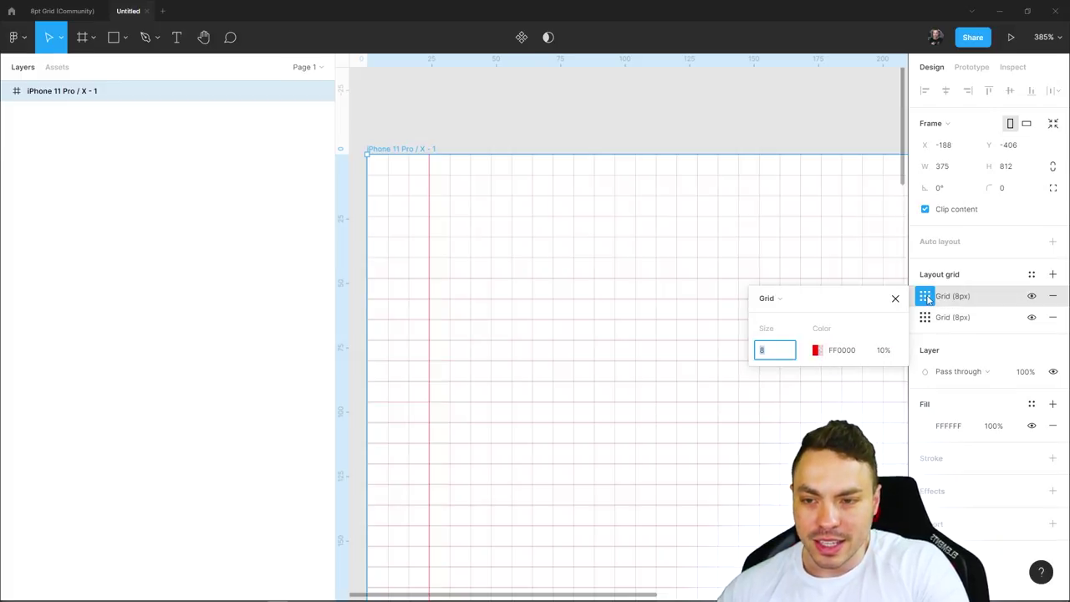
left_click(926, 296)
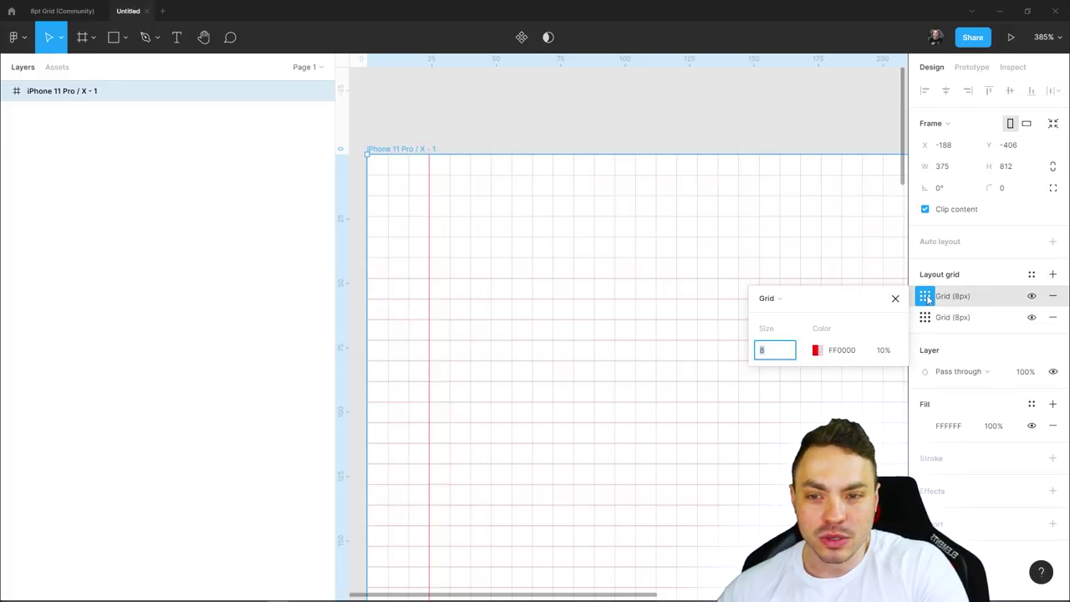
left_click(781, 300)
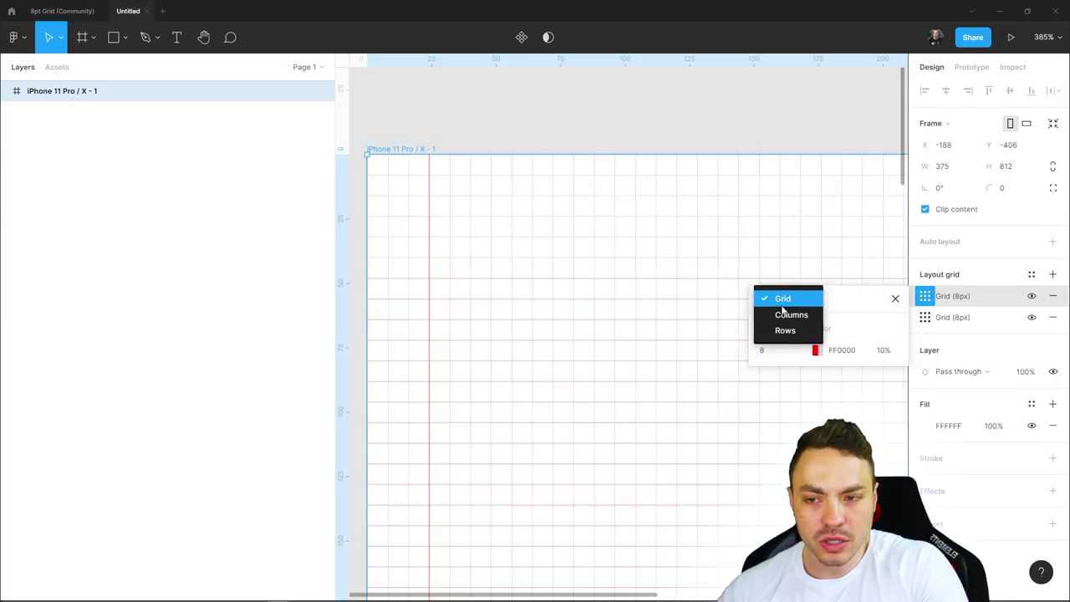
left_click(787, 322)
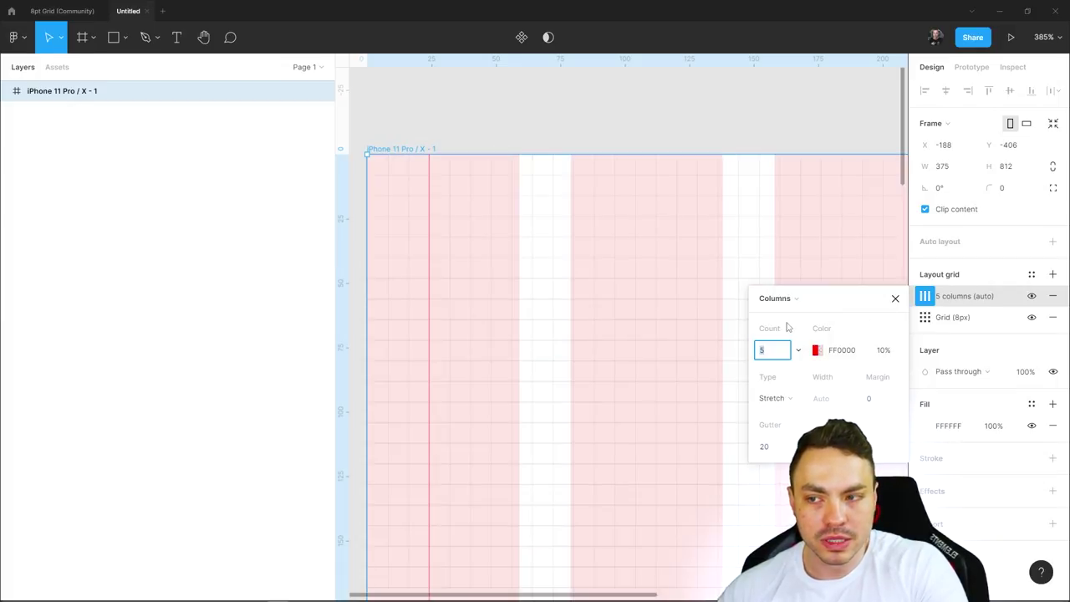
Close the grid settings and reselect the iPhone frame to view its red columns
left_click(748, 144)
scroll(742, 266, "down", 3)
scroll(745, 272, "down", 3)
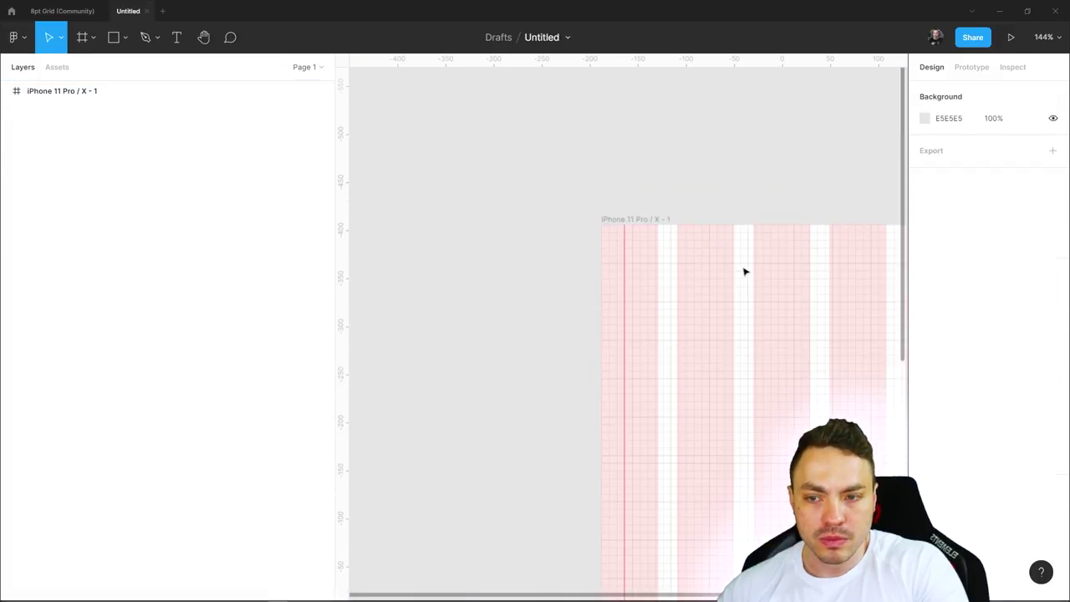
scroll(676, 275, "down", 2)
scroll(675, 275, "right", 3)
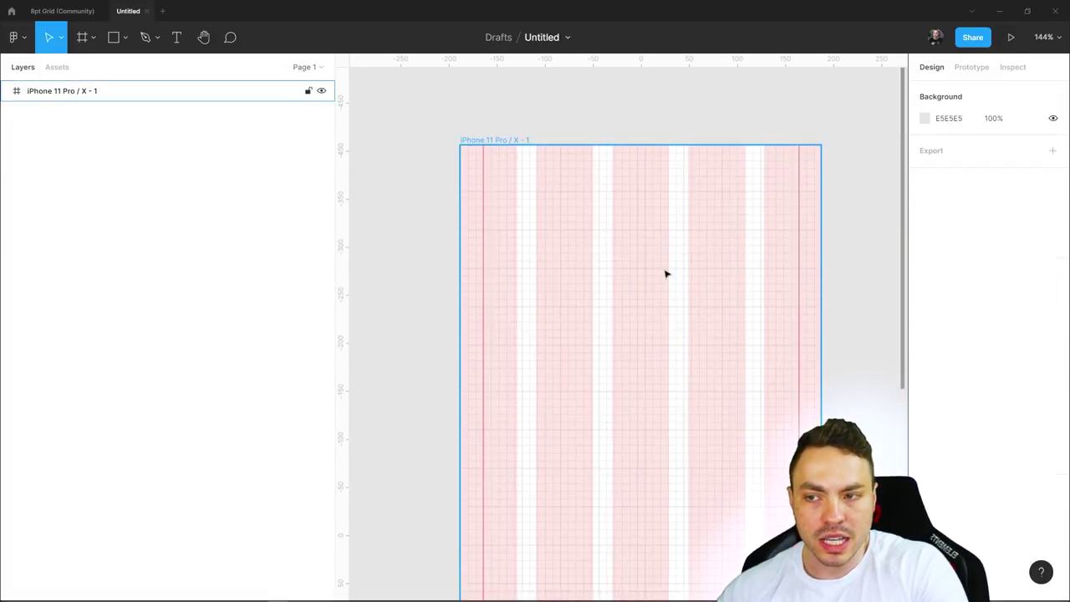
left_click(510, 140)
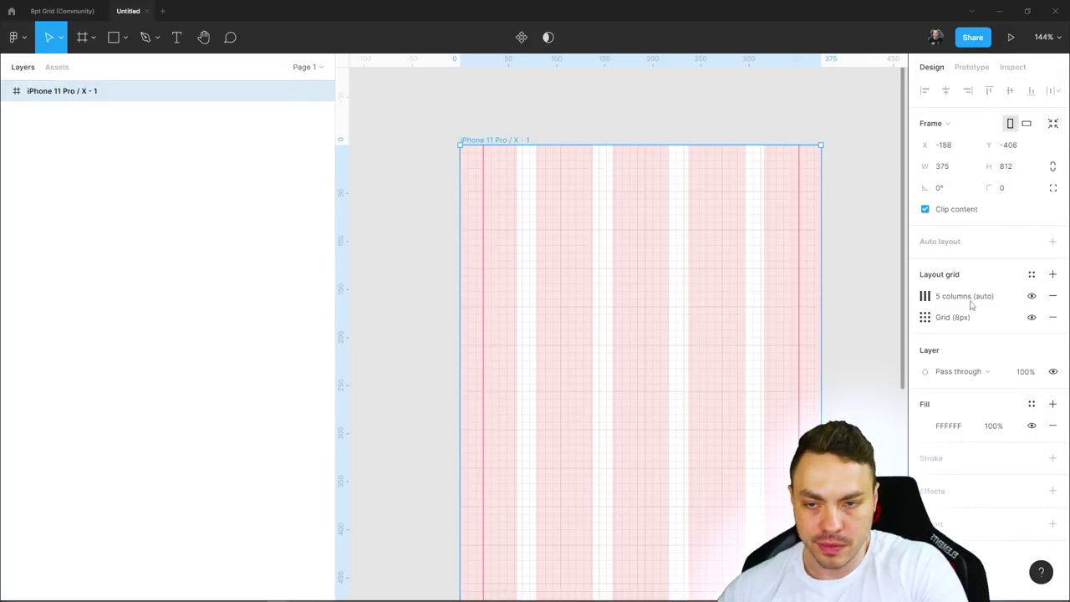
scroll(819, 292, "up", 1)
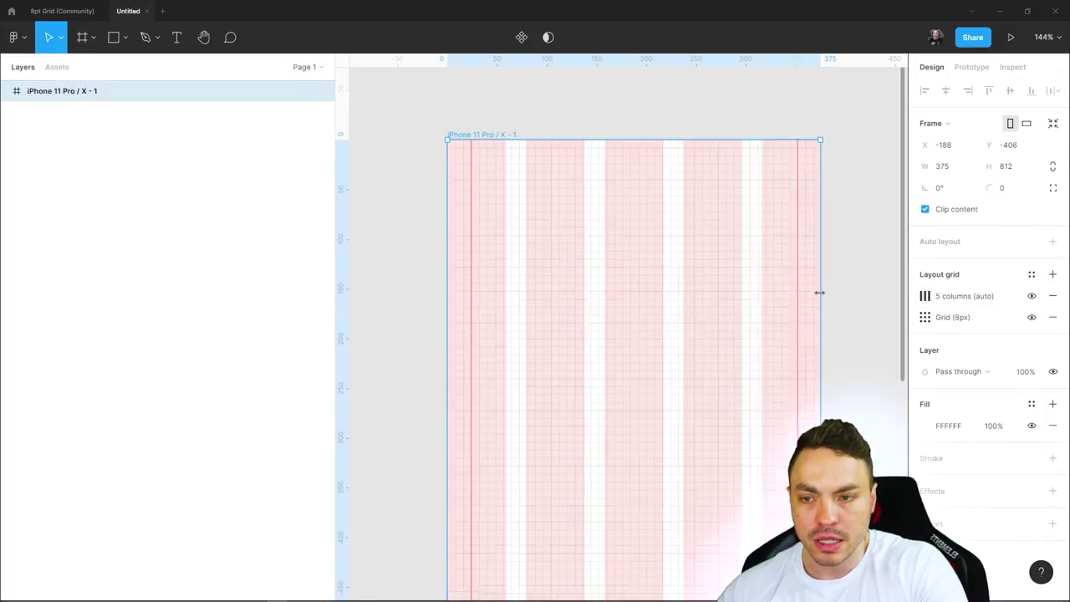
scroll(828, 294, "up", 2)
scroll(836, 298, "up", 1)
scroll(836, 296, "up", 1)
scroll(836, 296, "down", 1)
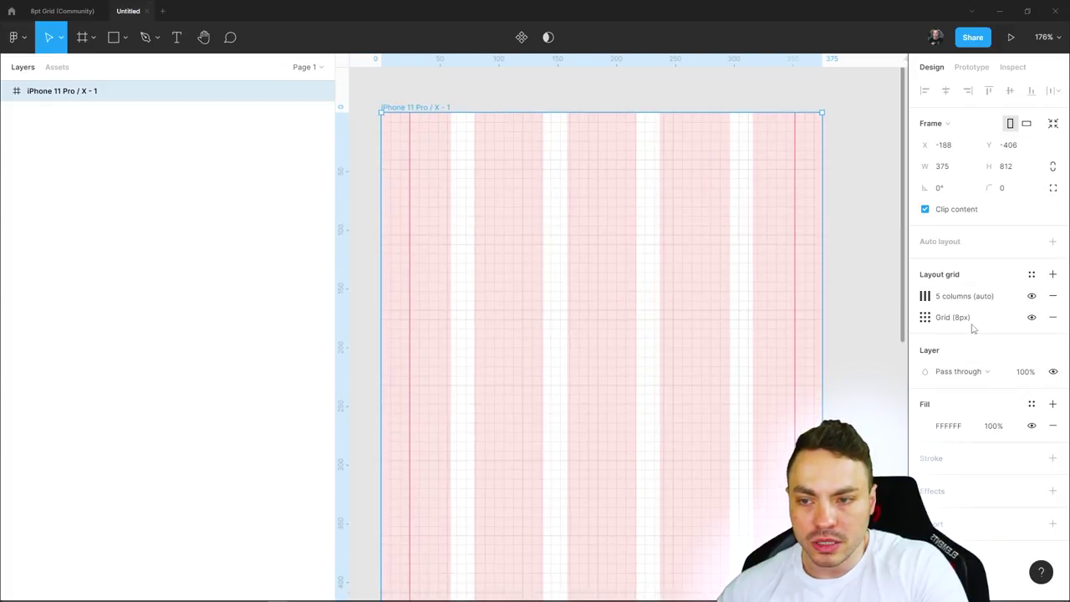
Set the column grid to Count 4, Center alignment, Width 72 and Gutter 16
left_click(925, 297)
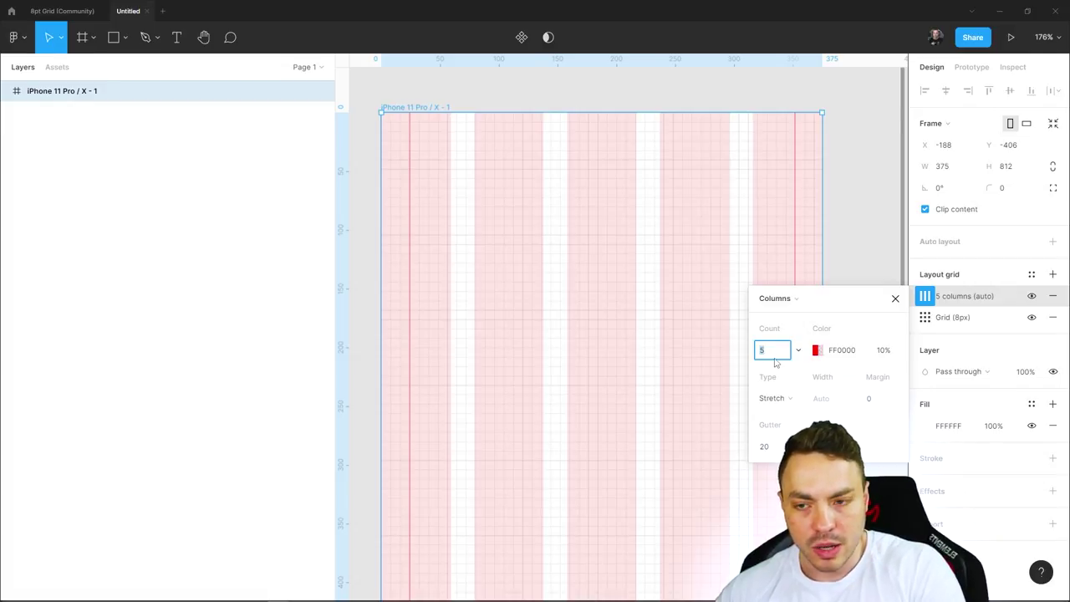
type("4")
key("Return")
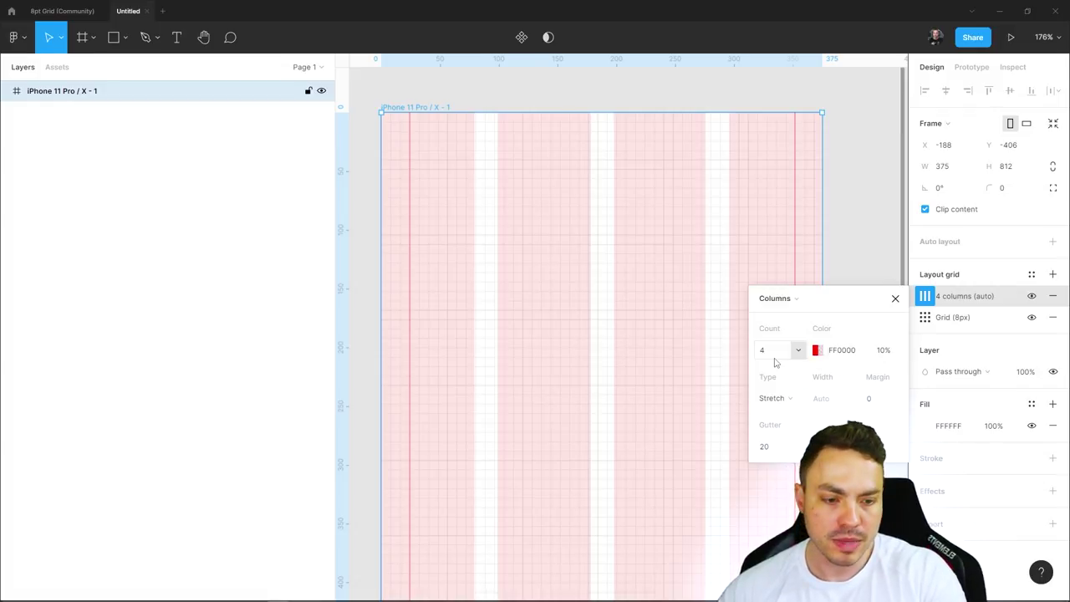
left_click(797, 400)
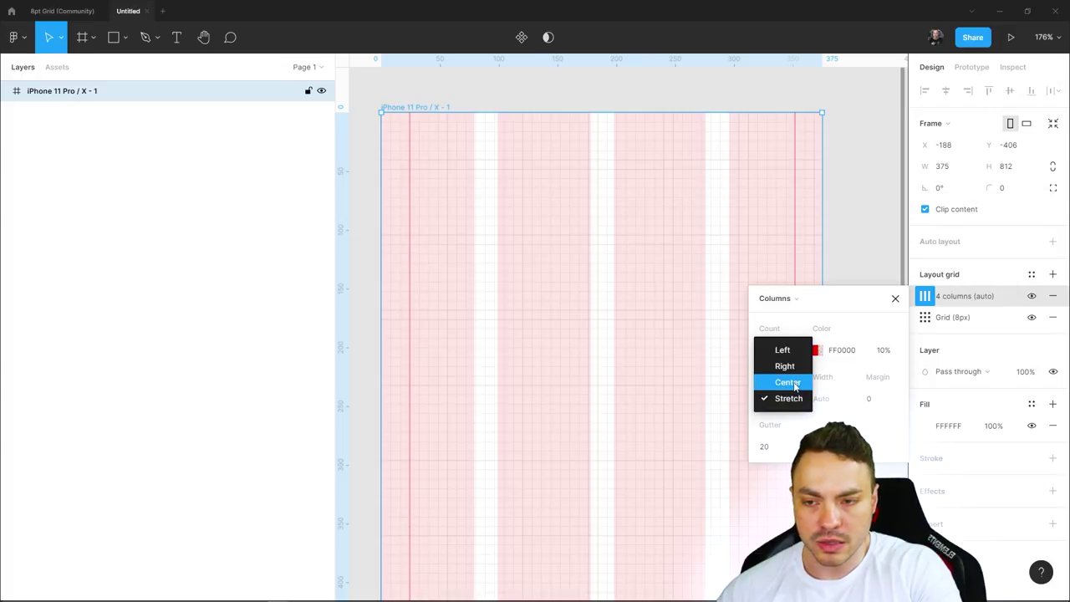
left_click(788, 382)
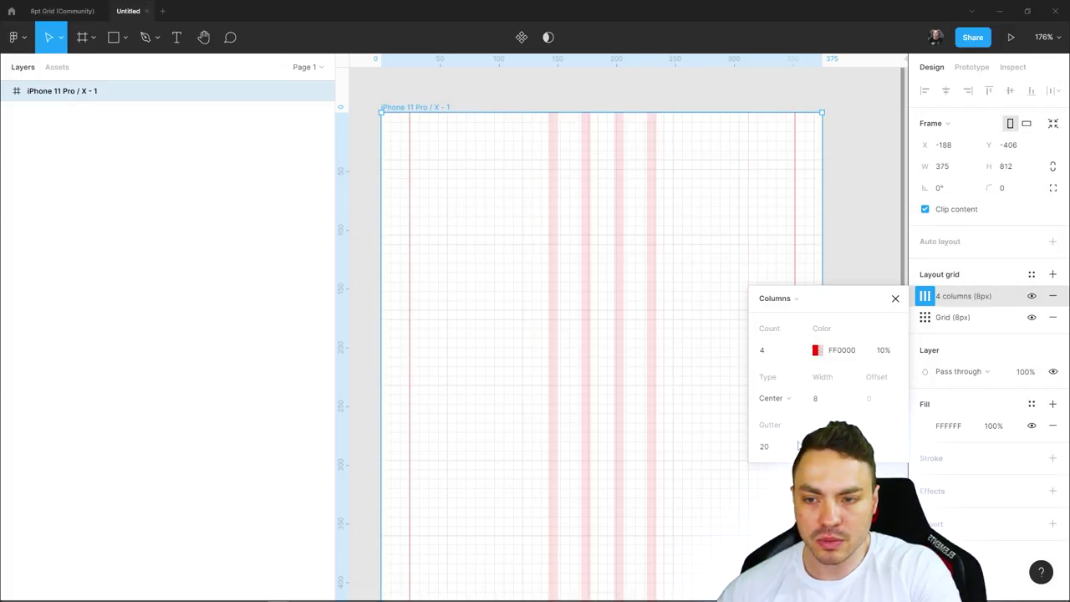
left_click(824, 400)
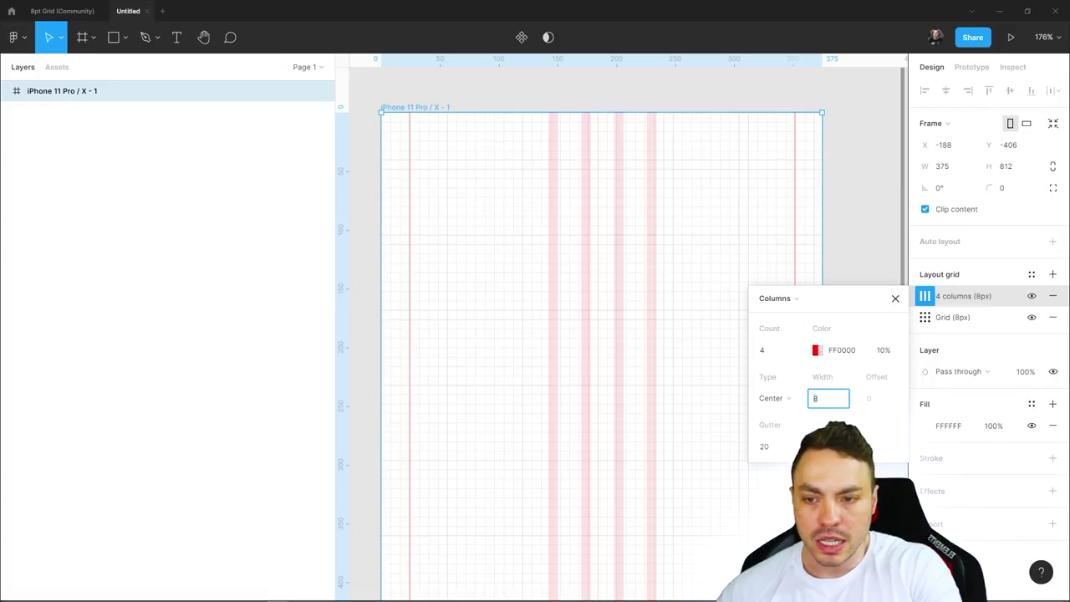
type("72")
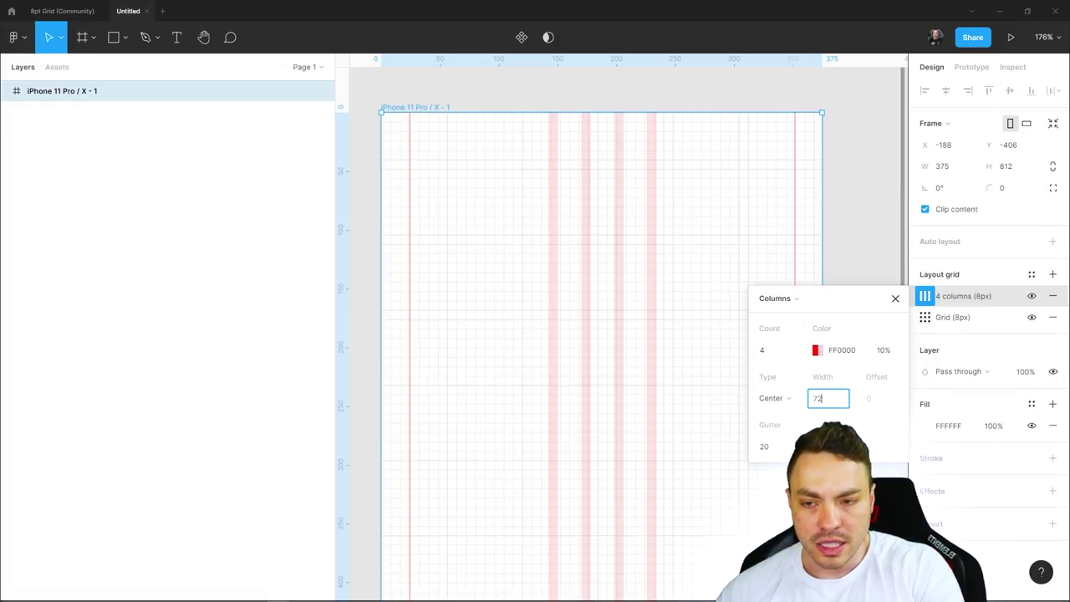
key("Return")
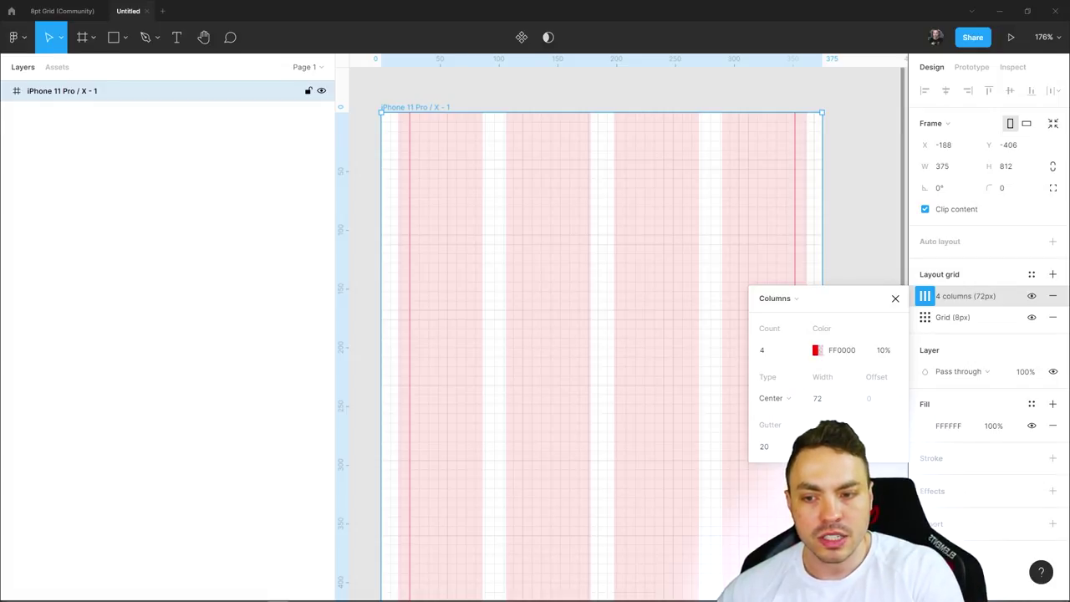
left_click(770, 456)
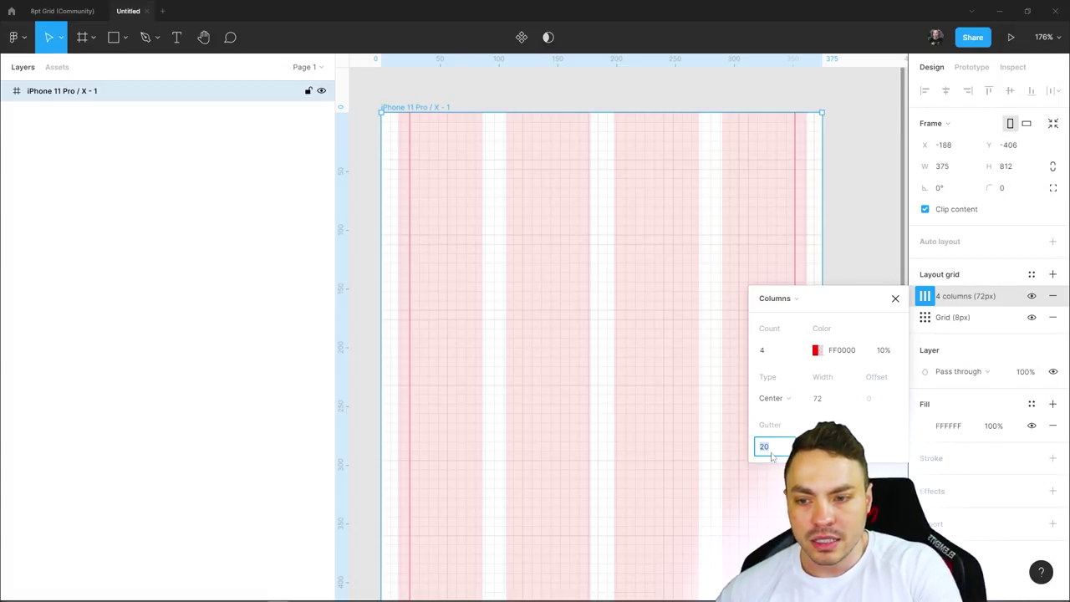
type("16")
key("Return")
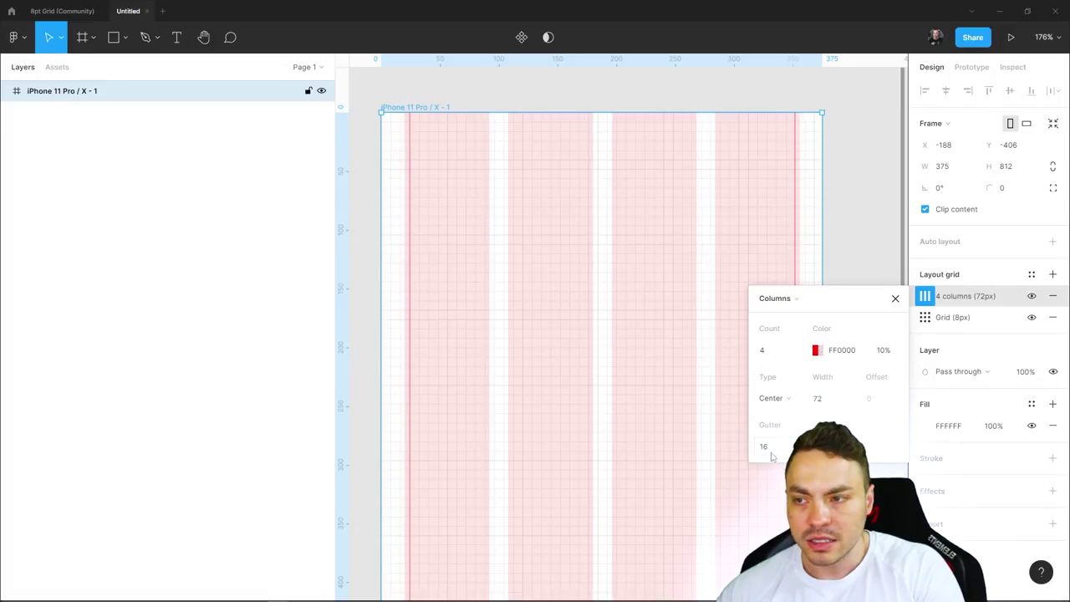
left_click(896, 298)
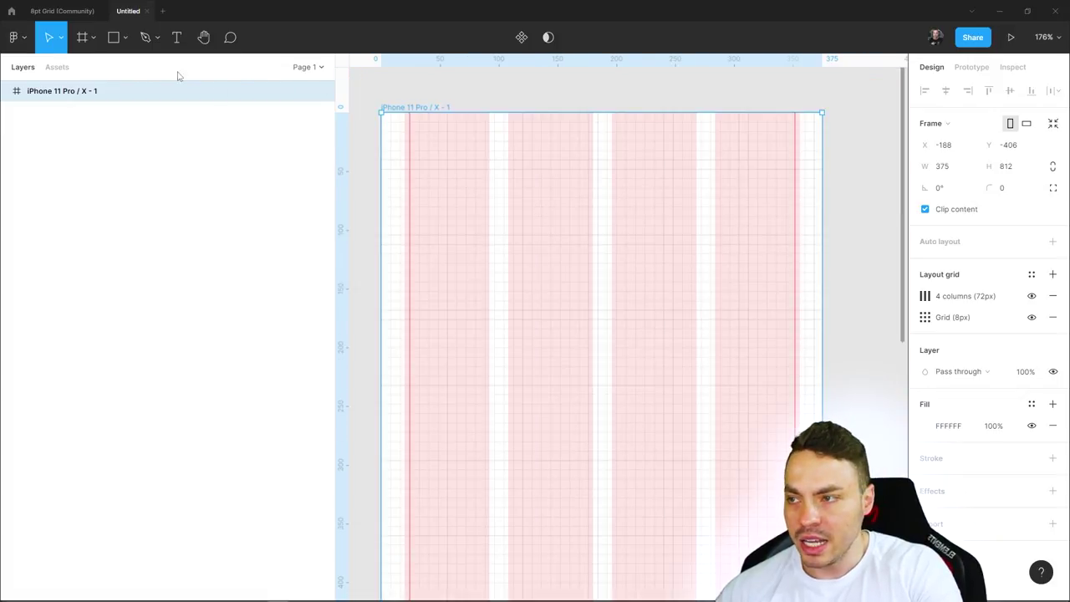
left_click(114, 37)
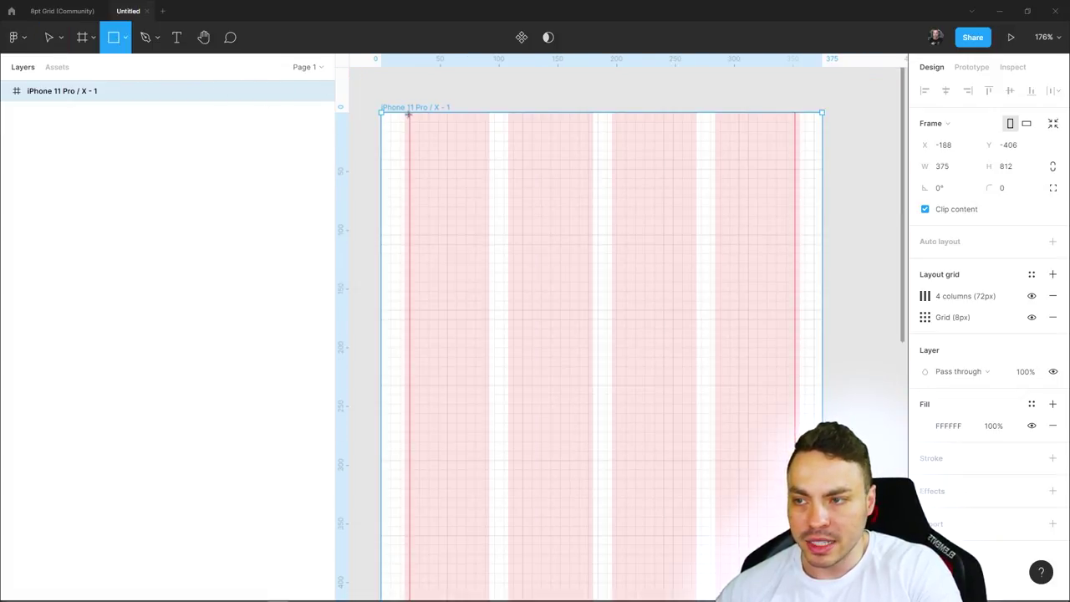
left_click_drag(410, 114, 796, 166)
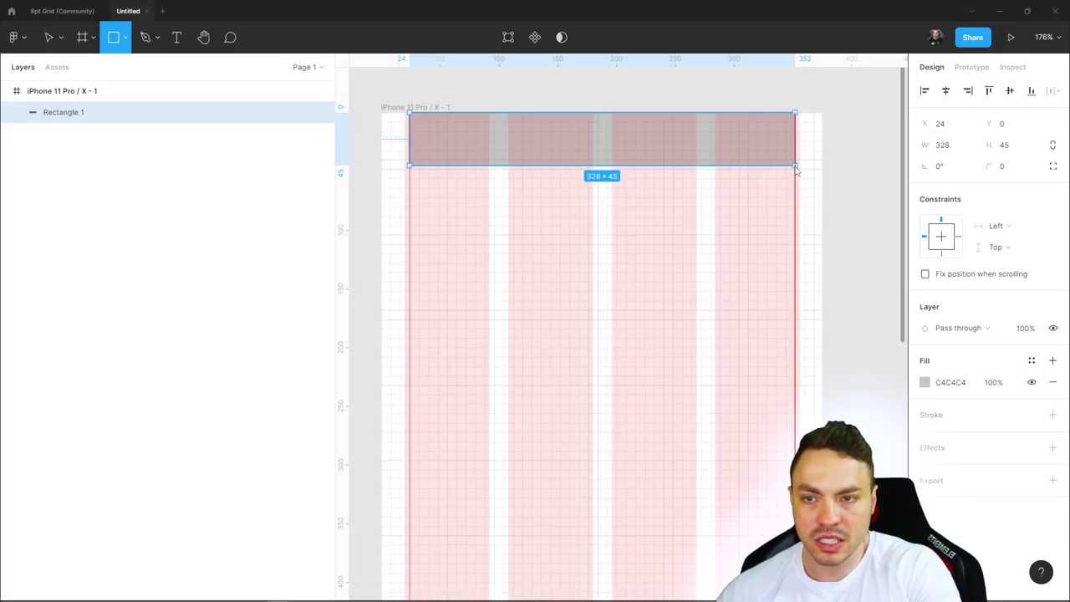
left_click_drag(796, 171, 803, 167)
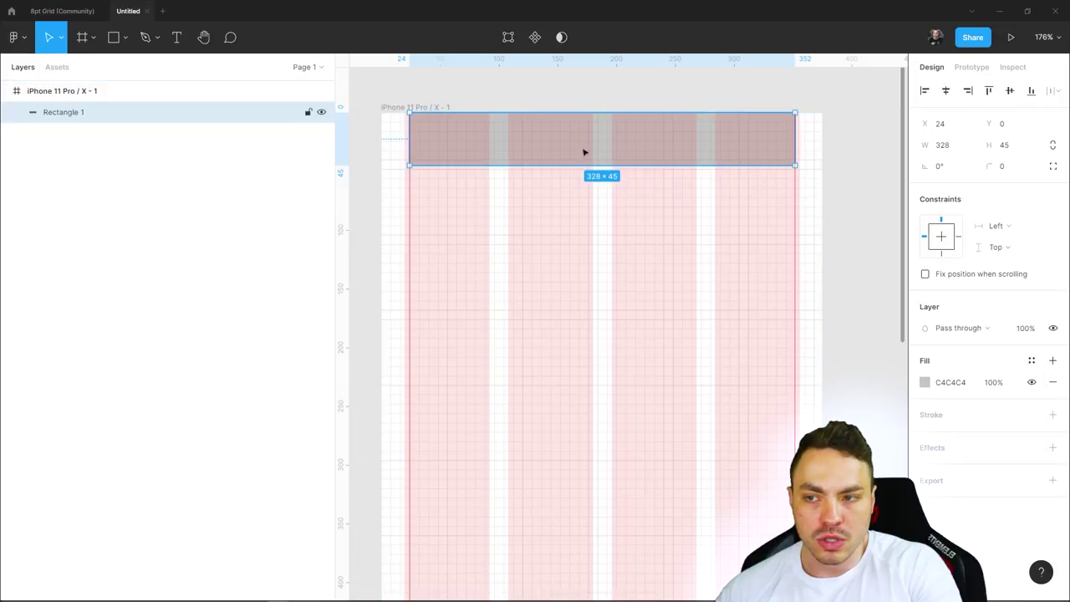
key("Delete")
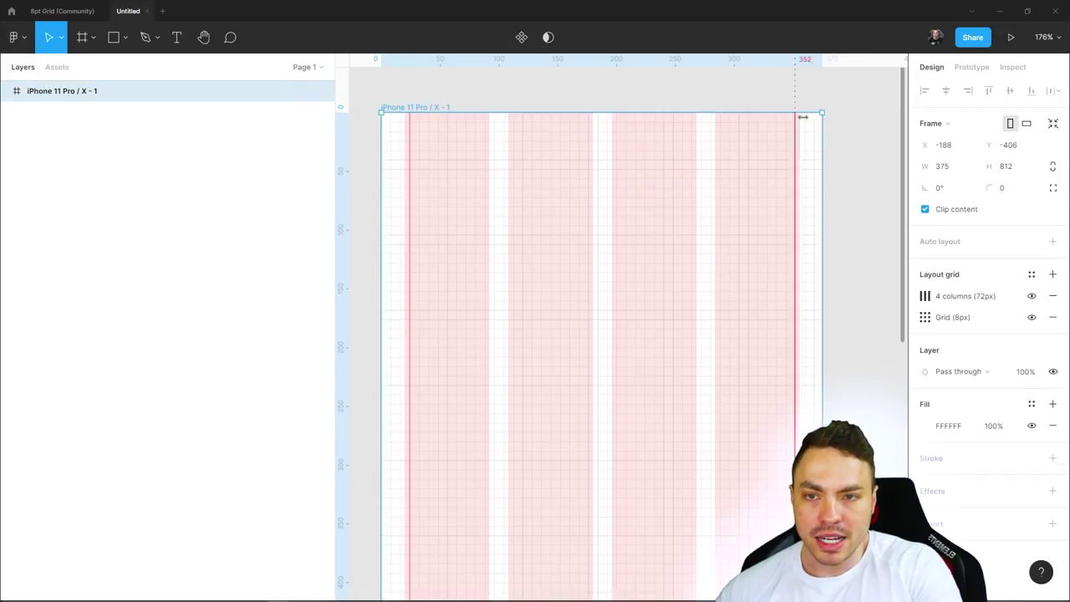
left_click(82, 37)
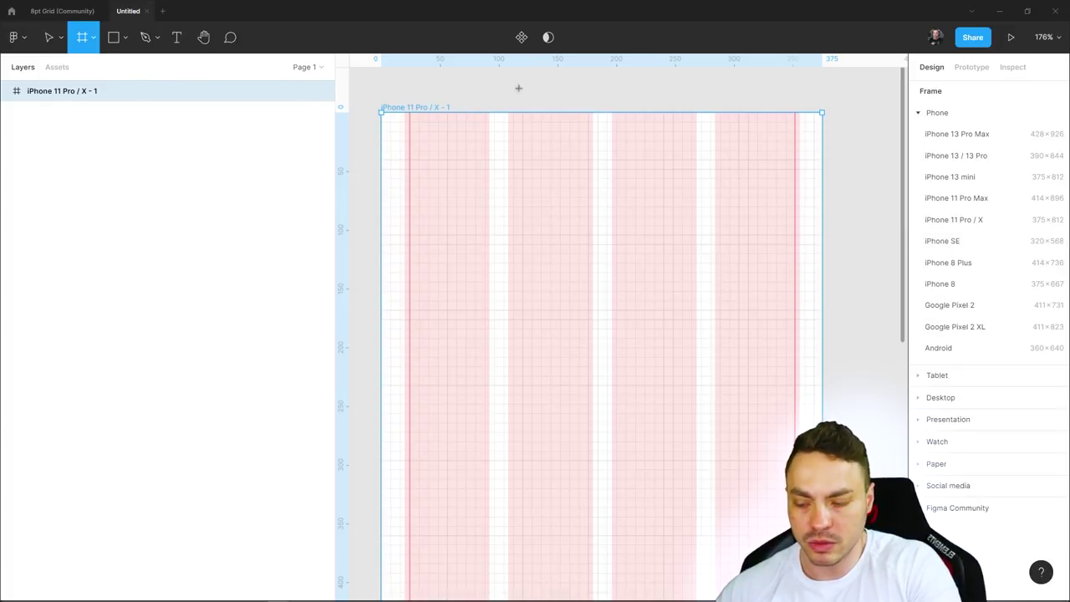
key("v")
left_click(879, 117)
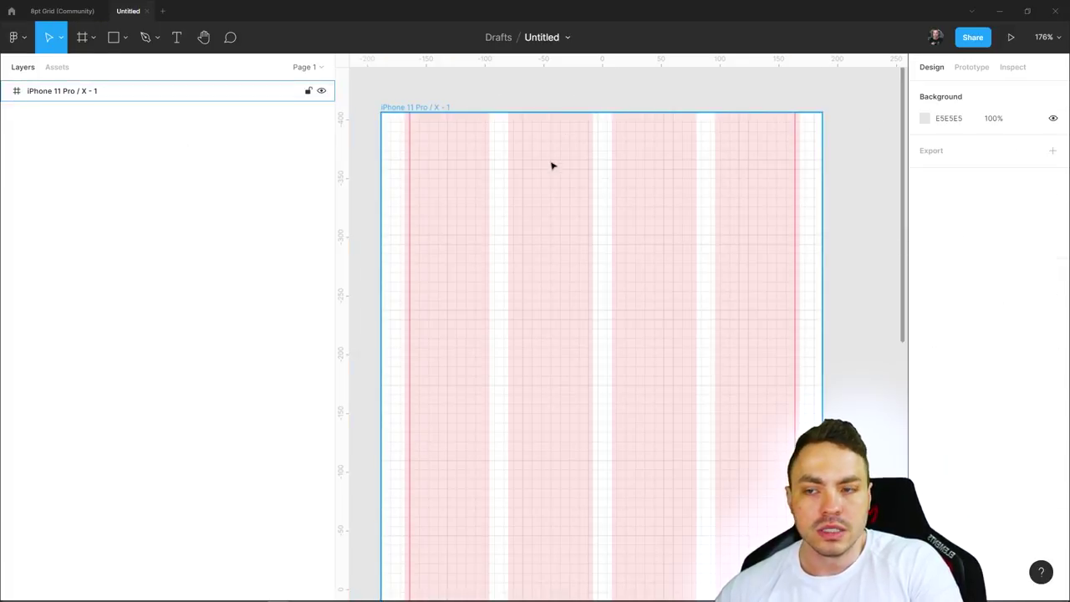
scroll(550, 266, "up", 2)
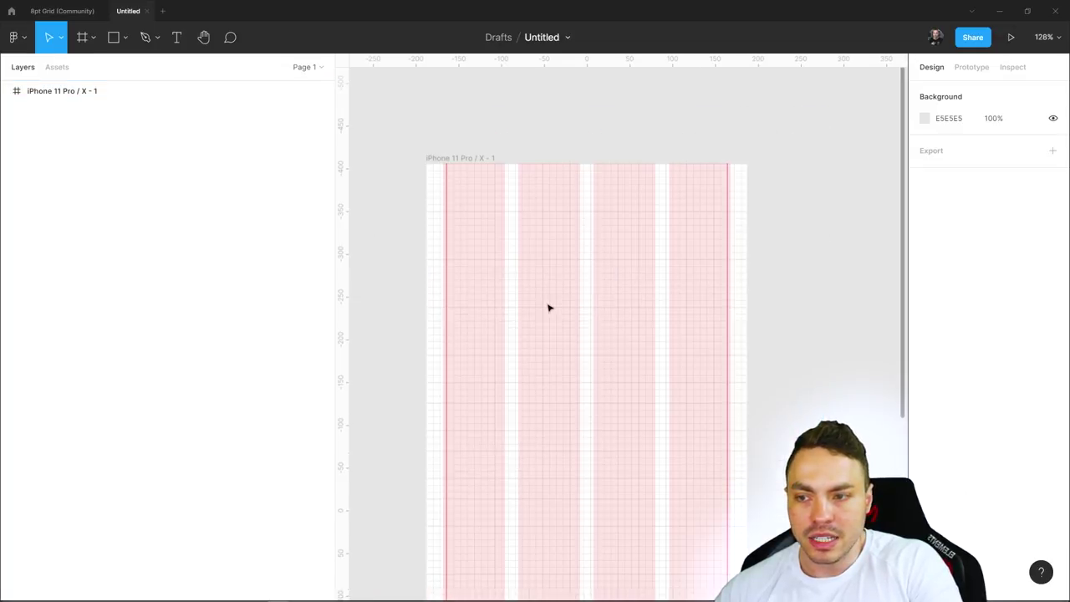
scroll(550, 306, "up", 2)
scroll(552, 304, "up", 2)
left_click_drag(482, 211, 691, 465)
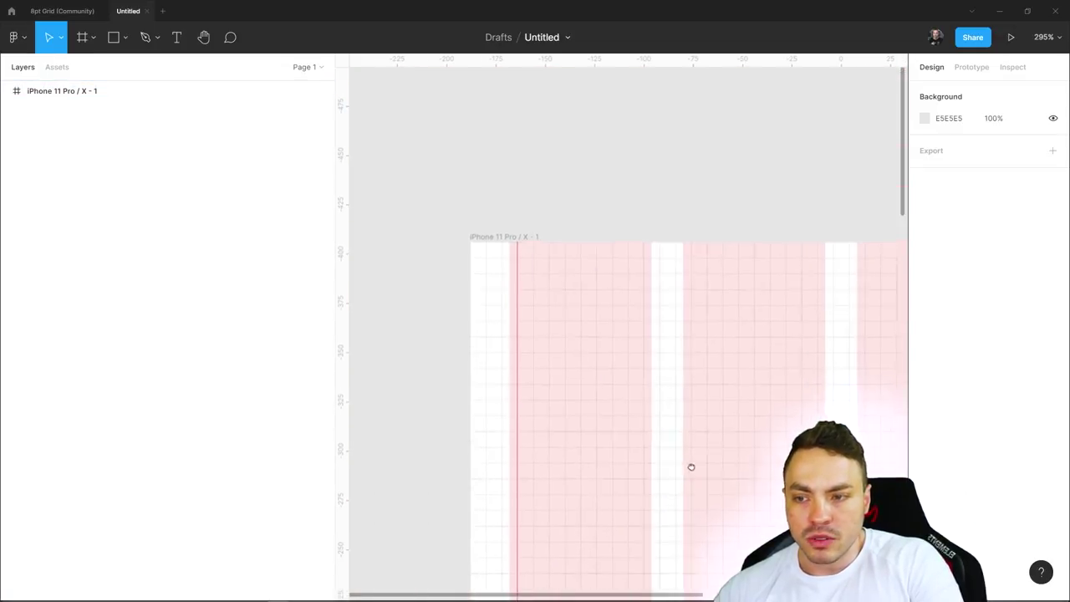
scroll(543, 294, "up", 3)
scroll(540, 292, "up", 6)
scroll(539, 292, "up", 1)
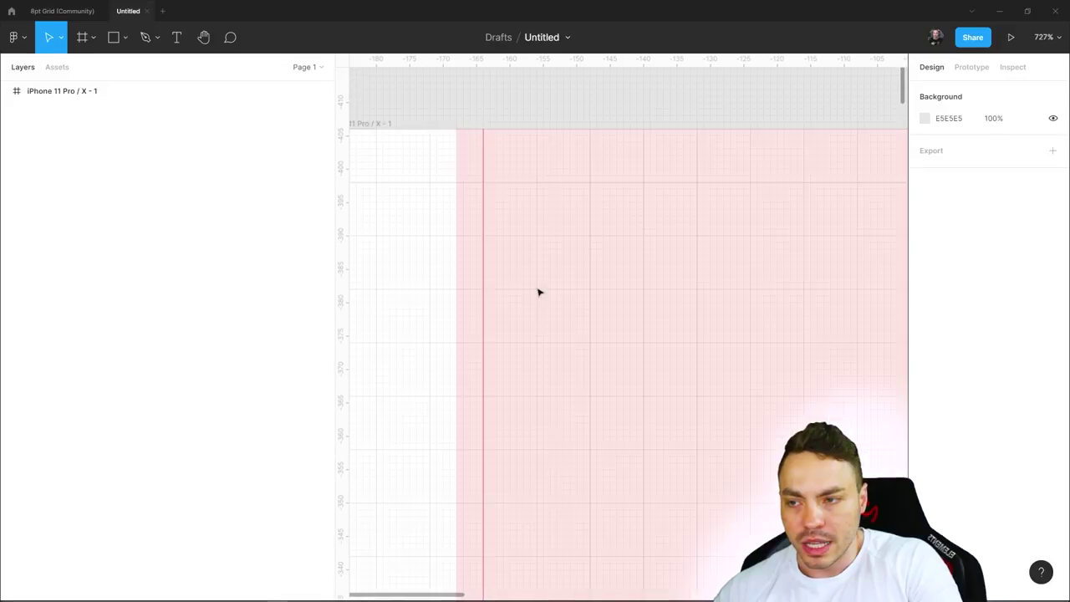
scroll(539, 292, "up", 4)
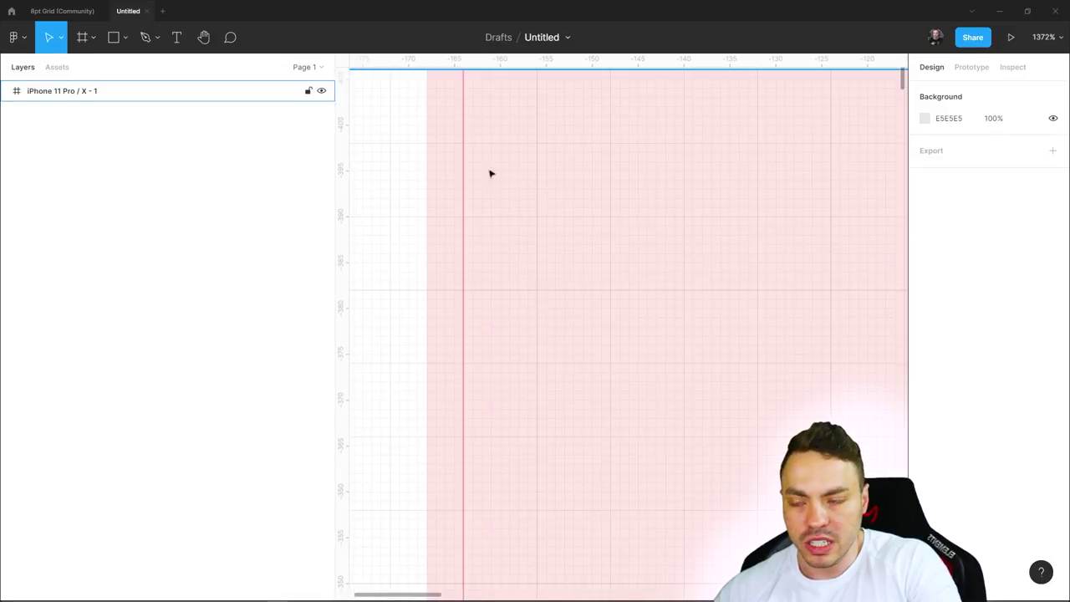
scroll(493, 160, "down", 1)
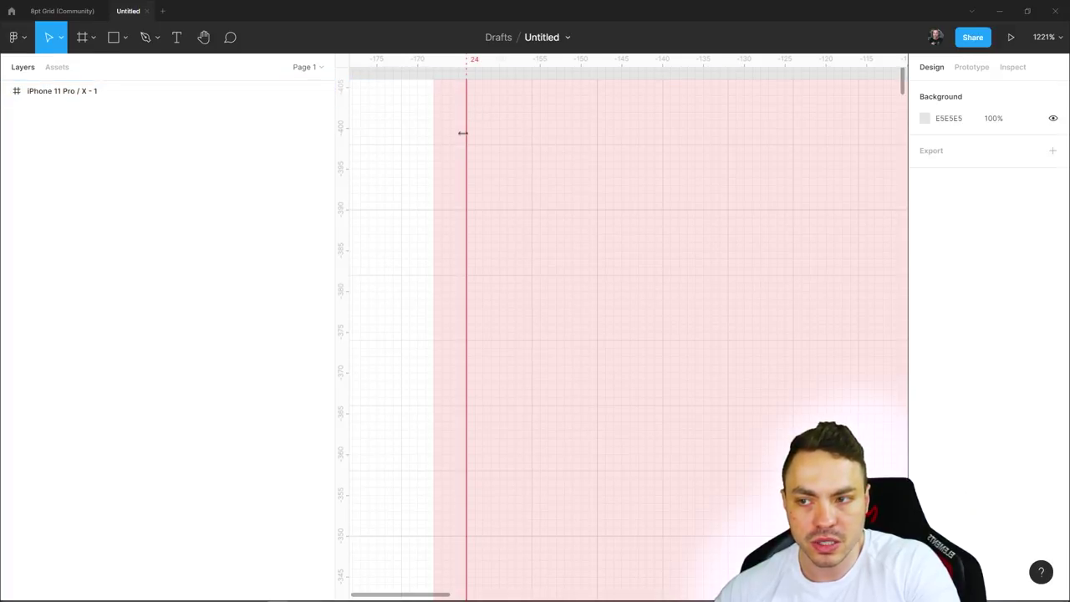
scroll(443, 136, "up", 1)
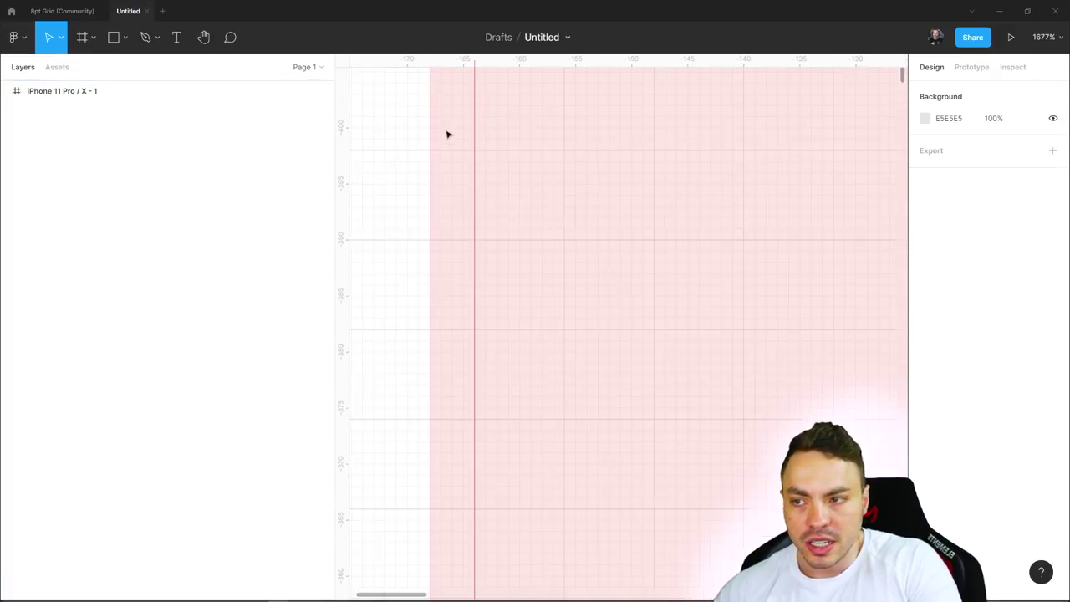
scroll(444, 139, "up", 3)
left_click_drag(444, 141, 526, 302)
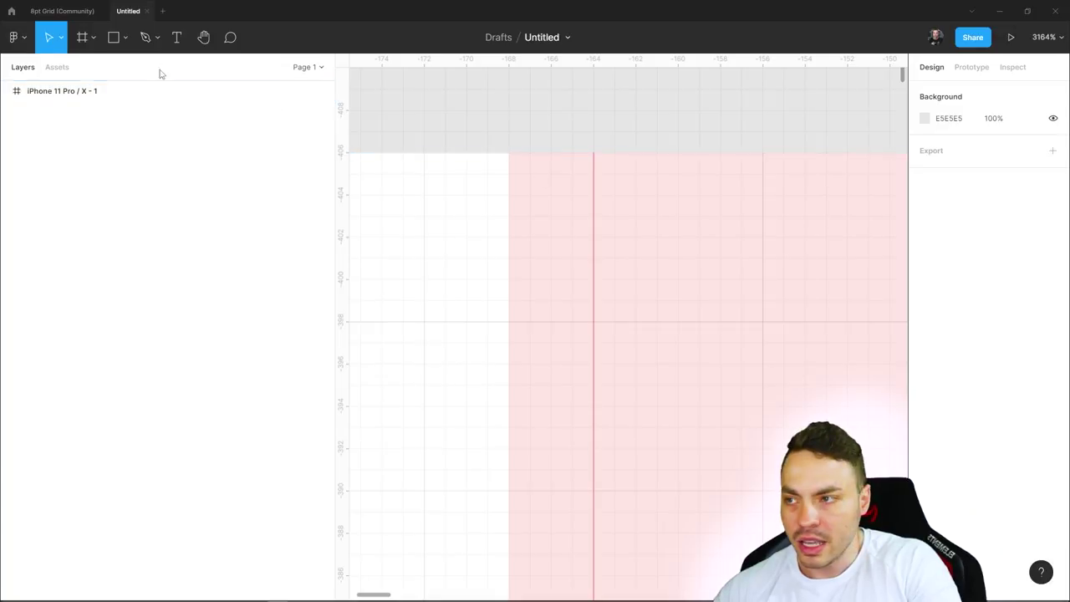
Draw a 4×8 rectangle at X 20 on the frame's top edge
key("r")
left_click_drag(508, 152, 594, 321)
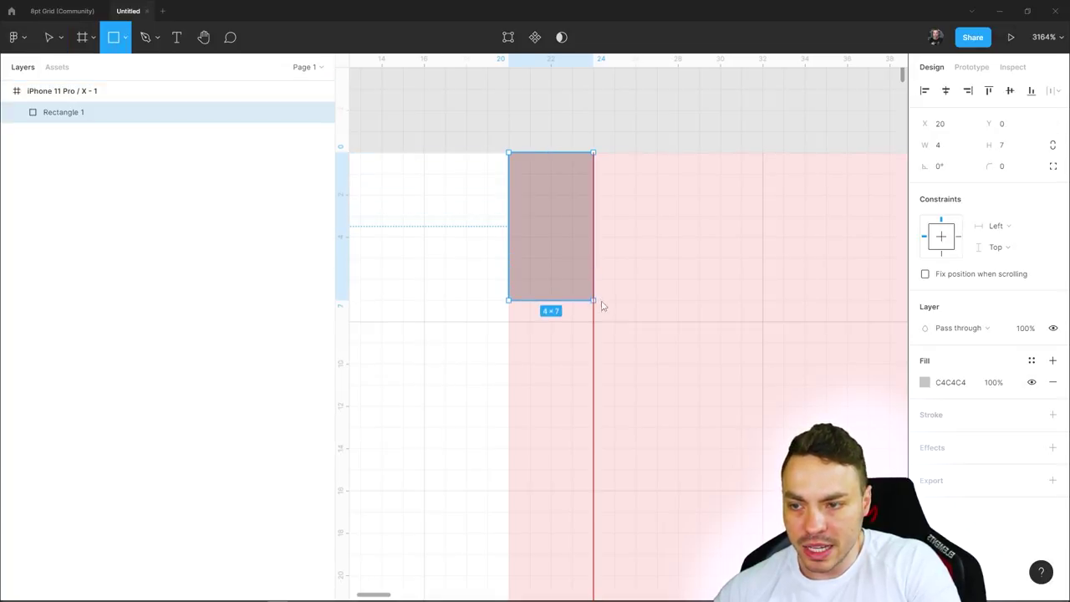
mouse_move(507, 236)
left_mouse_down()
mouse_move(619, 242)
mouse_move(508, 237)
left_mouse_up()
scroll(694, 251, "down", 5)
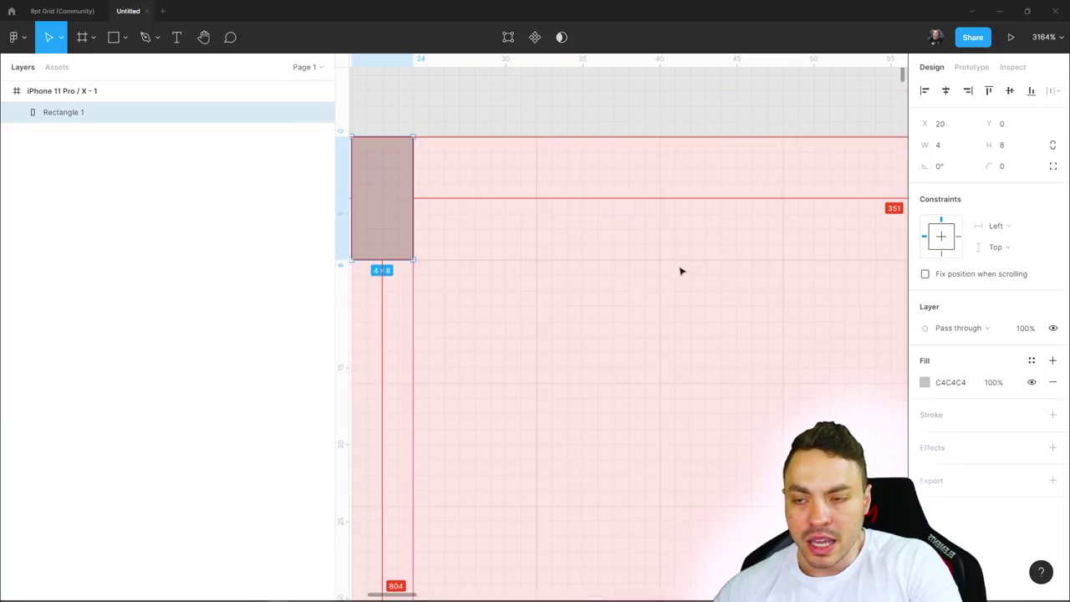
scroll(680, 270, "down", 3)
scroll(694, 225, "down", 3)
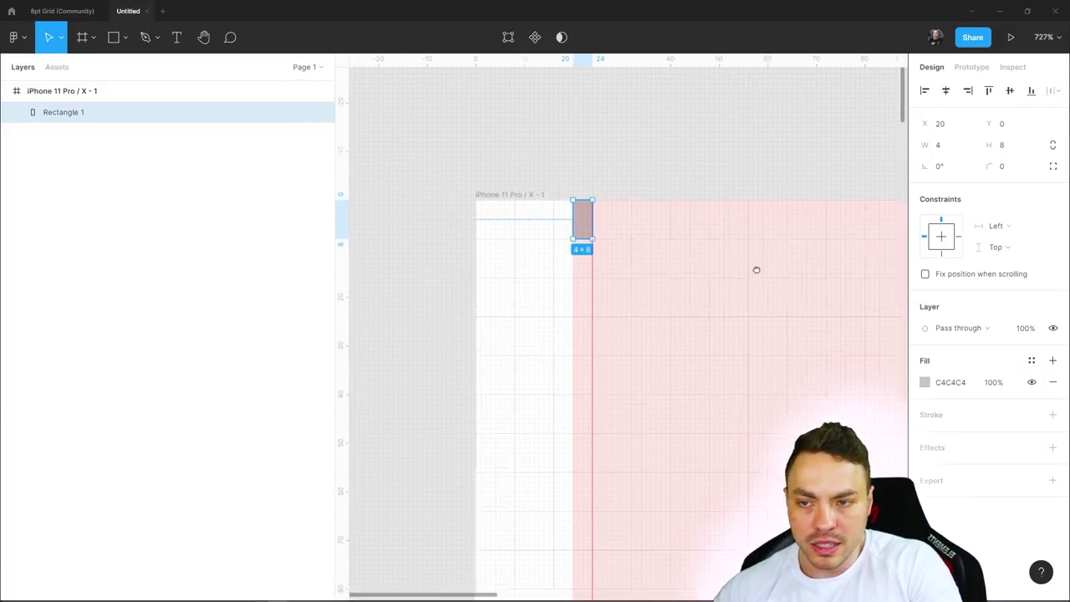
scroll(754, 267, "down", 2)
Alt-drag a copy of the rectangle and position it at X 352, Y 0
mouse_move(461, 213)
left_mouse_down()
mouse_move(708, 226)
mouse_move(738, 295)
left_mouse_up()
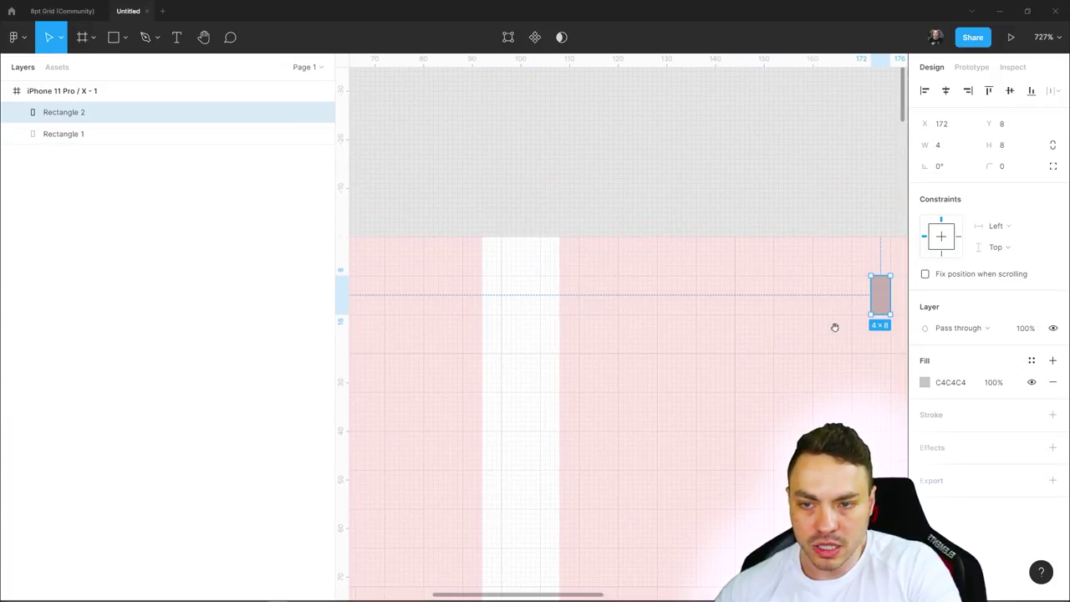
left_click_drag(737, 295, 700, 378)
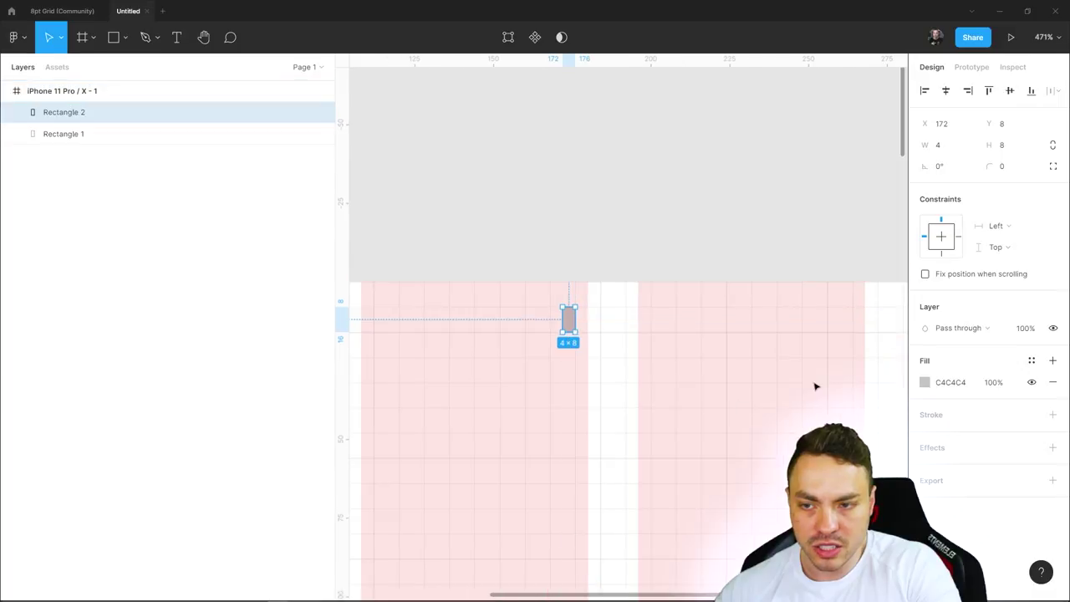
scroll(753, 359, "down", 3)
mouse_move(405, 252)
left_mouse_down()
mouse_move(586, 273)
mouse_move(709, 250)
mouse_move(683, 240)
left_mouse_up()
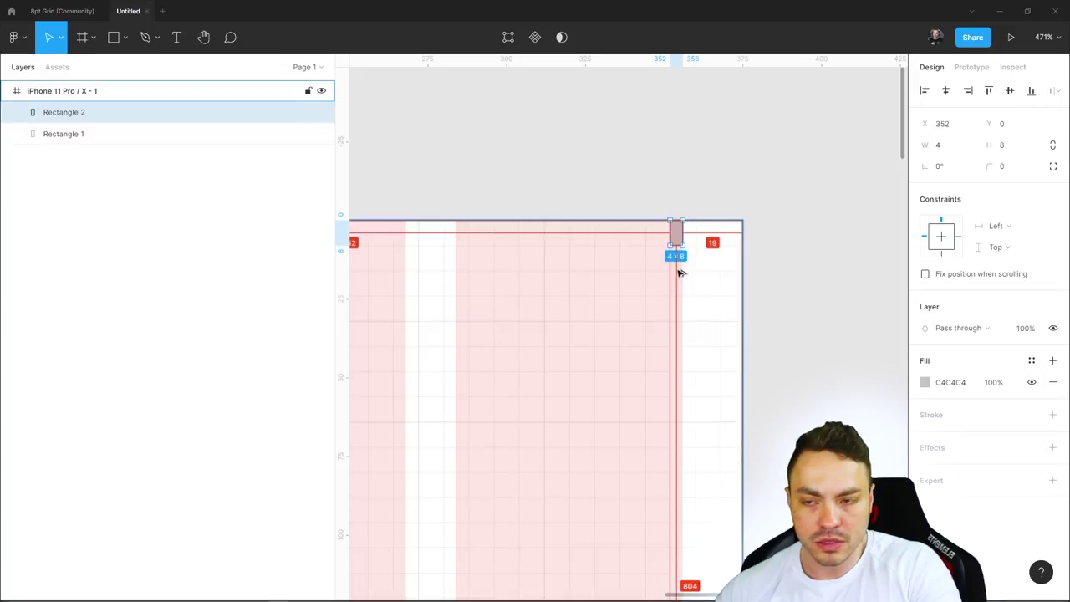
scroll(683, 278, "up", 2)
scroll(681, 275, "up", 2)
scroll(679, 272, "up", 2)
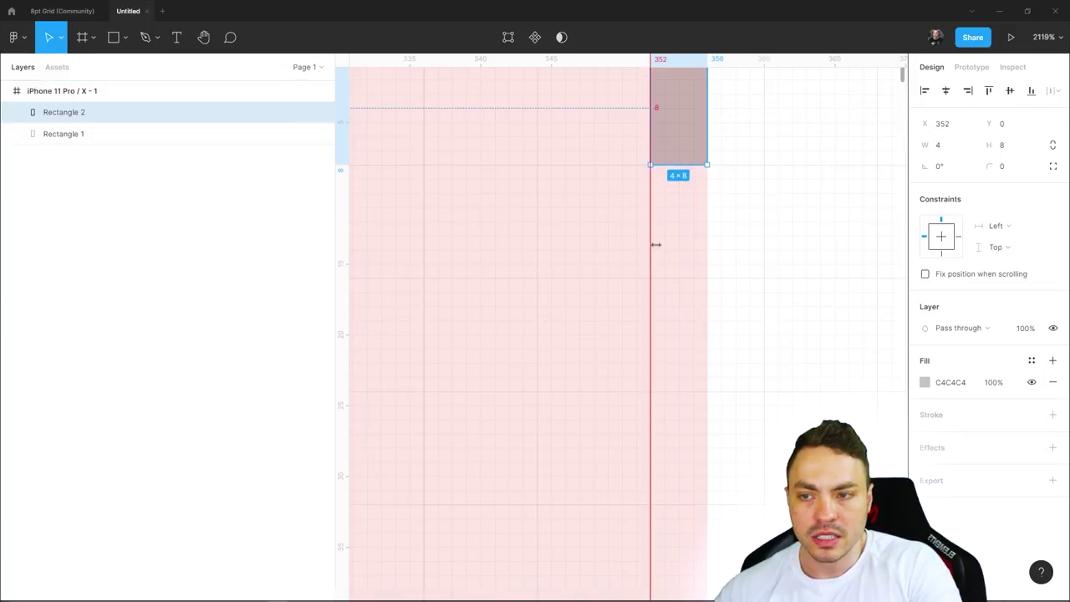
scroll(669, 268, "left", 2)
scroll(669, 268, "up", 1)
scroll(707, 303, "up", 1)
scroll(715, 294, "up", 1)
scroll(715, 295, "down", 2)
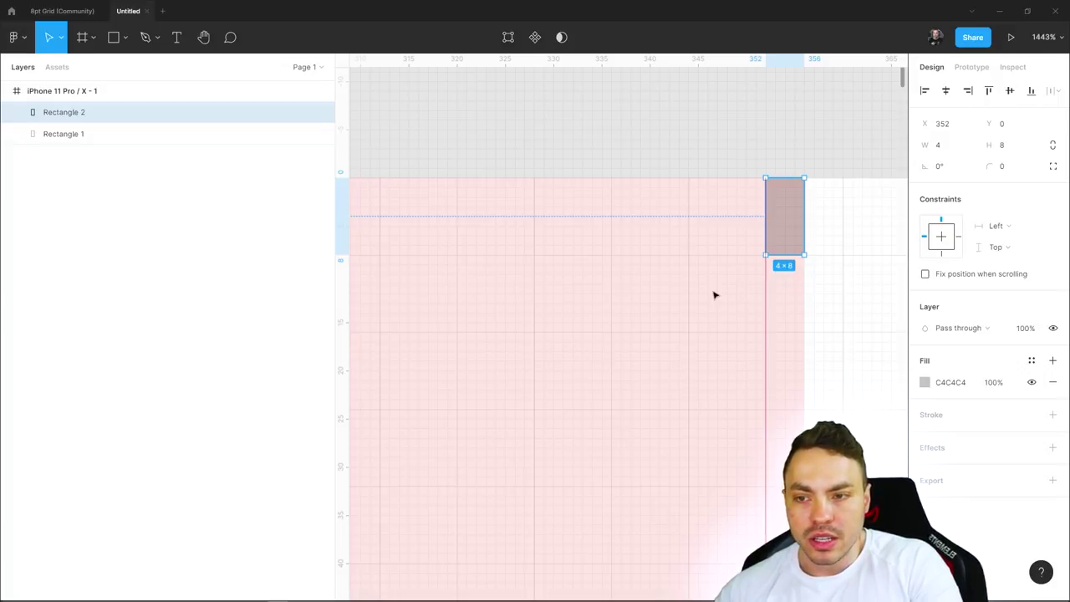
scroll(713, 298, "down", 1)
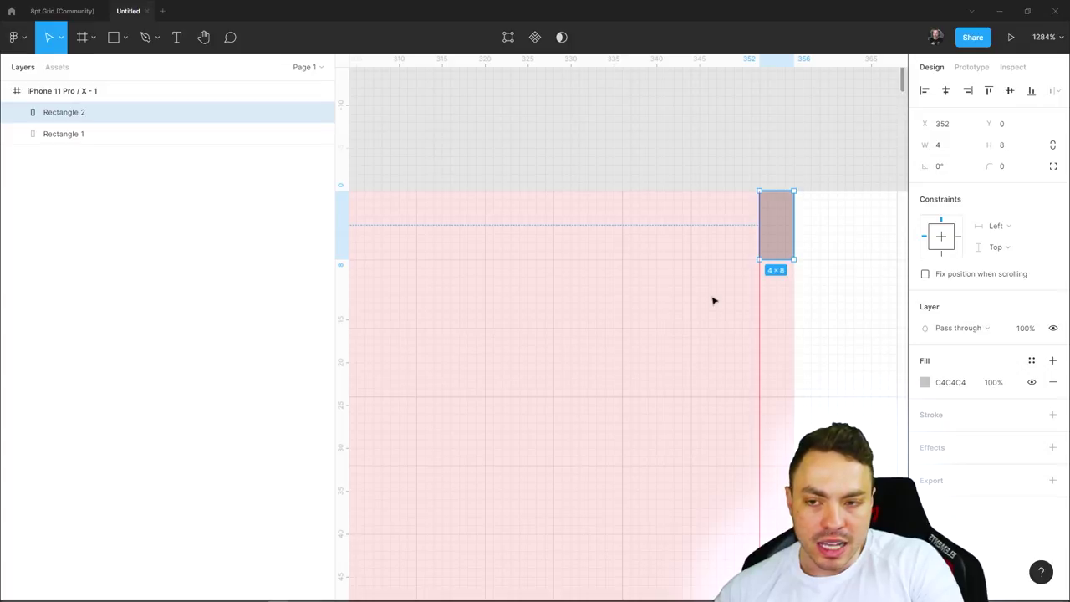
Stretch Rectangle 2 at X 352 from 4×8 to 4×24 px
left_click_drag(782, 261, 783, 399)
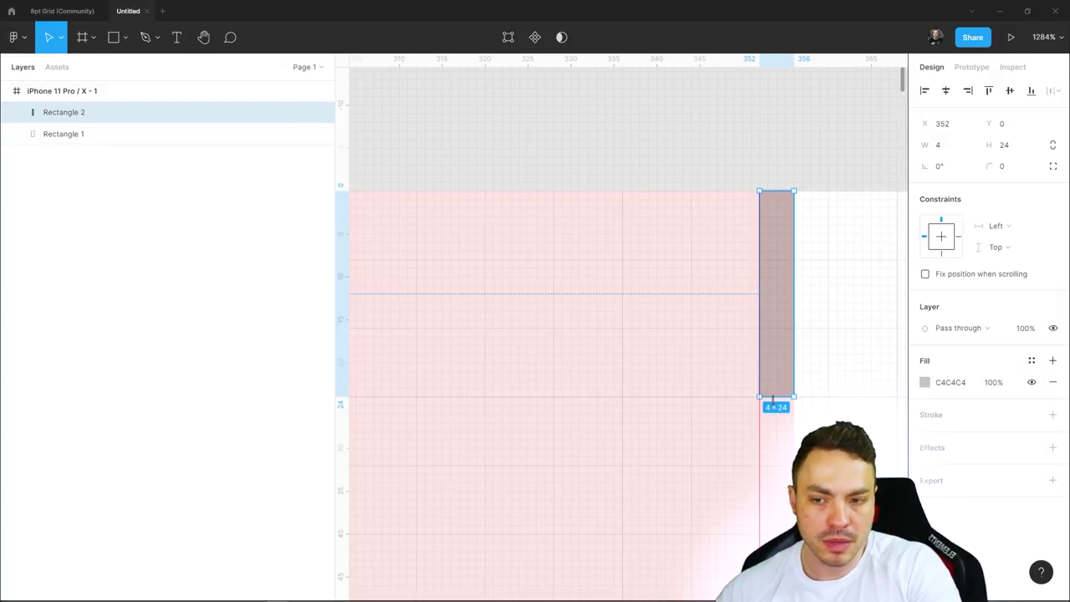
scroll(569, 375, "down", 3)
scroll(571, 379, "down", 2)
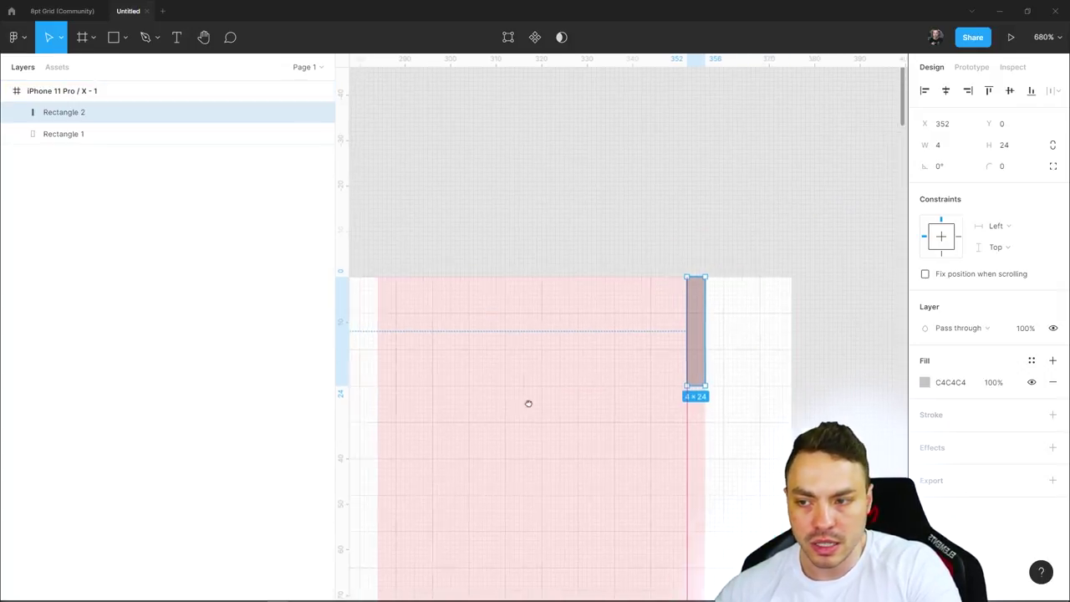
scroll(528, 404, "down", 2)
scroll(597, 332, "up", 3)
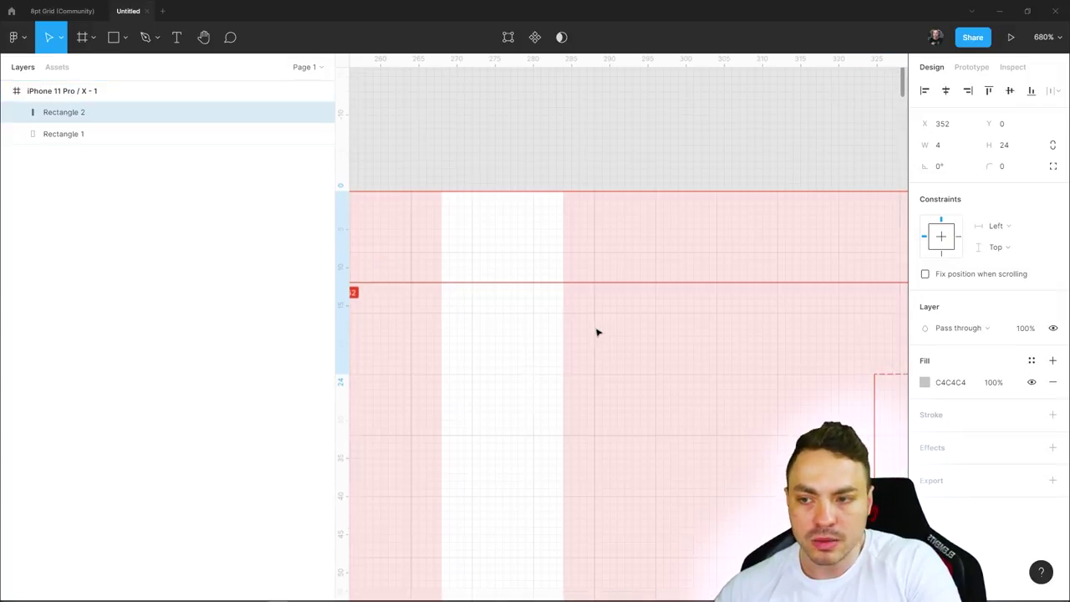
scroll(597, 332, "up", 2)
scroll(597, 331, "up", 2)
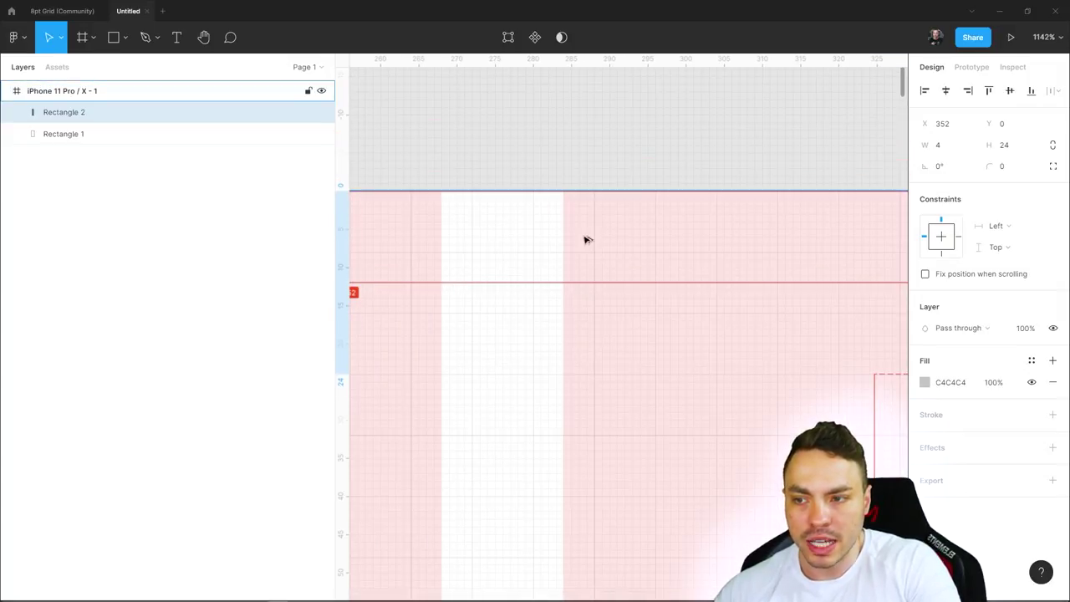
scroll(574, 242, "up", 2)
scroll(575, 242, "up", 2)
scroll(575, 242, "up", 2)
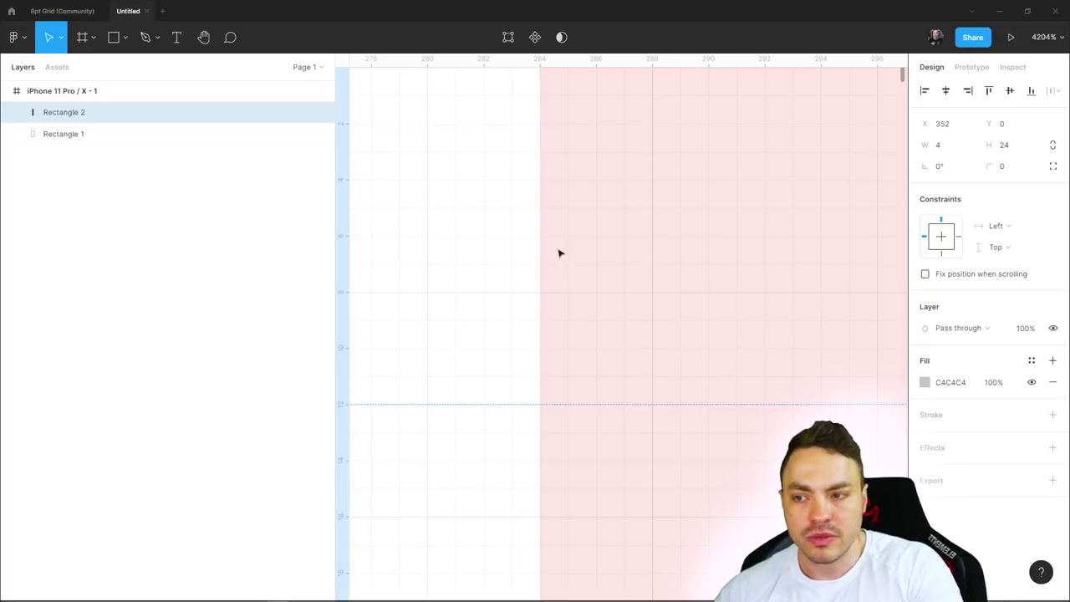
scroll(559, 252, "up", 3)
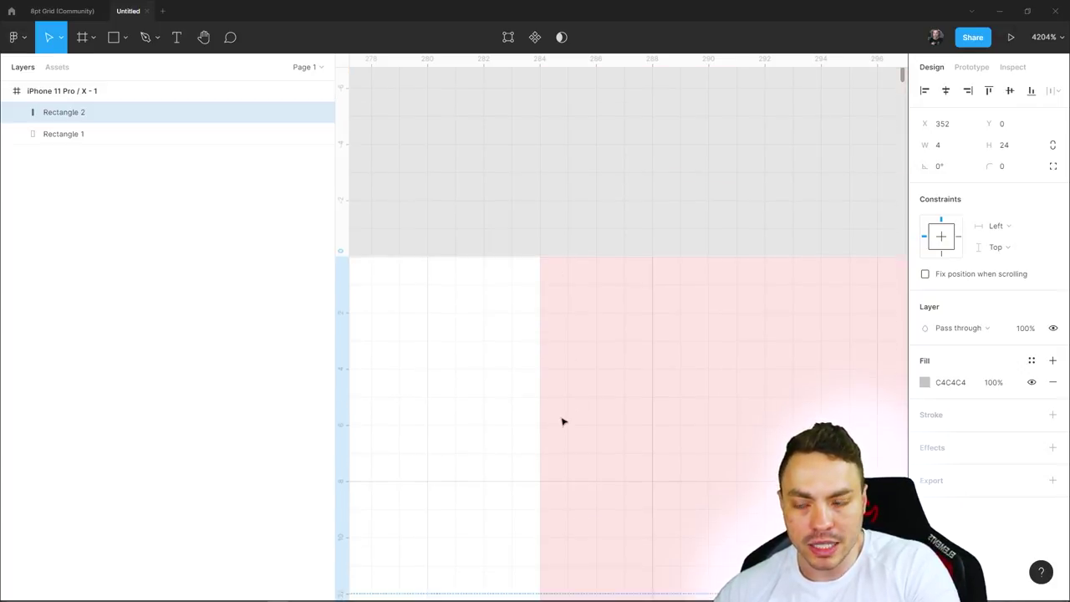
scroll(565, 393, "down", 1)
scroll(565, 375, "down", 5)
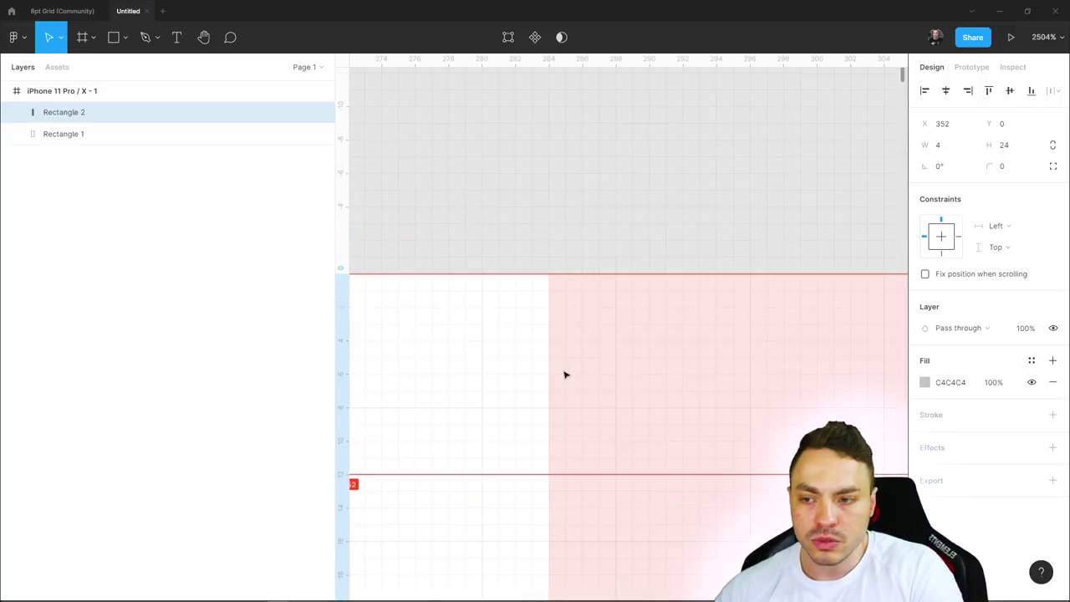
Deselect the rectangle and bring the frame's top-left corner and left marker into view
scroll(819, 410, "left", 5)
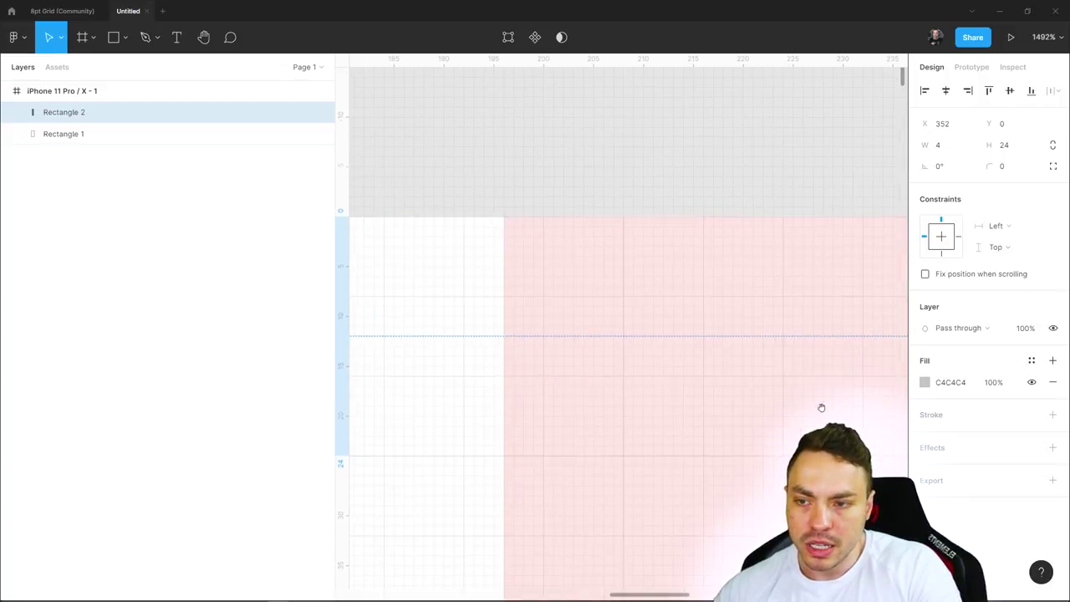
scroll(707, 427, "left", 2)
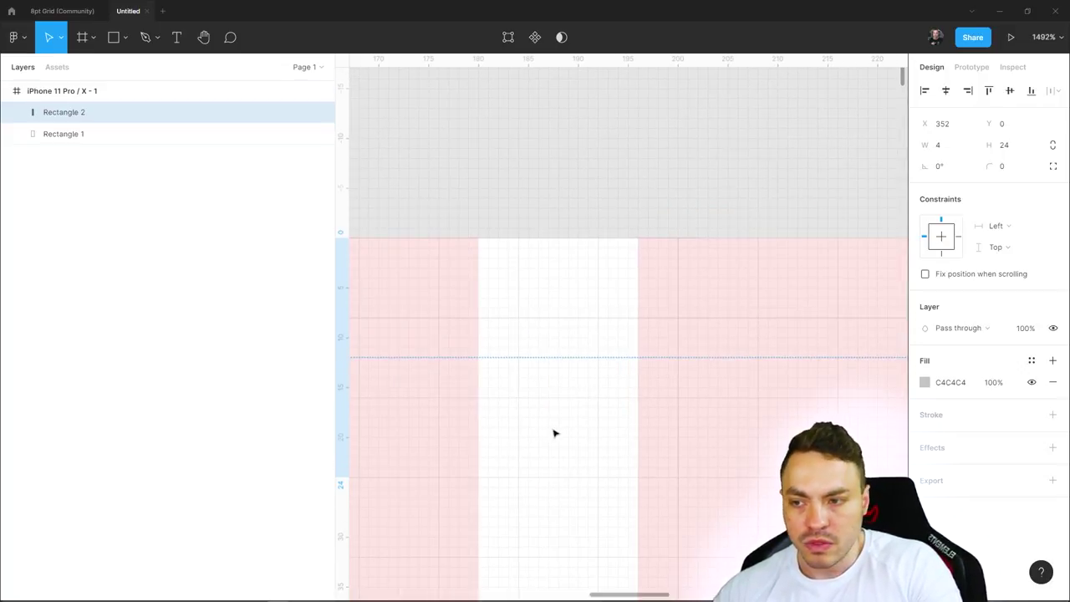
scroll(635, 409, "down", 2)
scroll(635, 408, "left", 3)
scroll(671, 396, "left", 5)
scroll(612, 407, "left", 5)
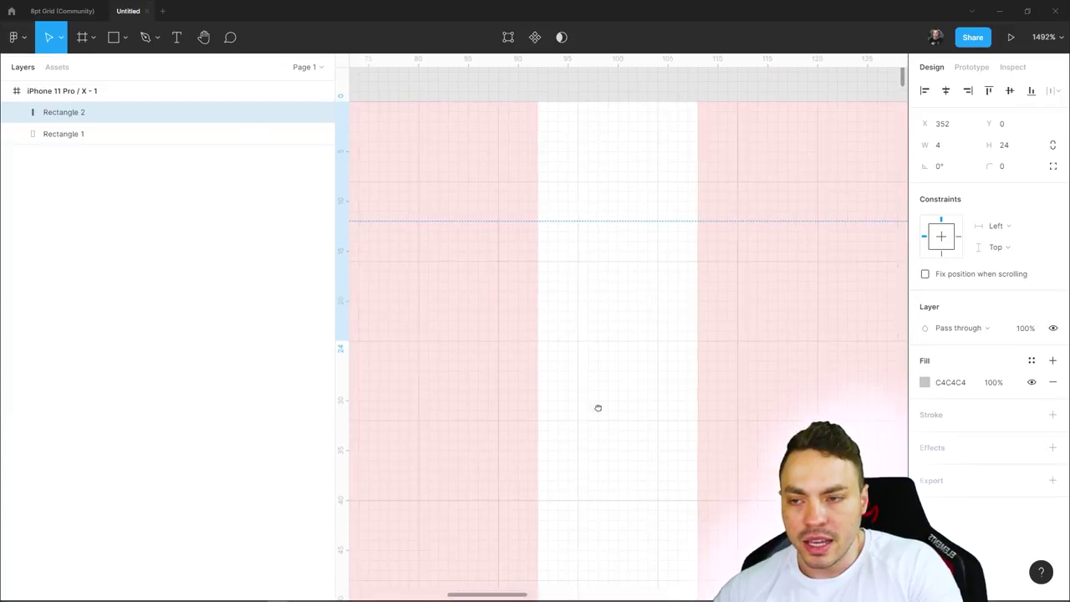
scroll(598, 407, "left", 1)
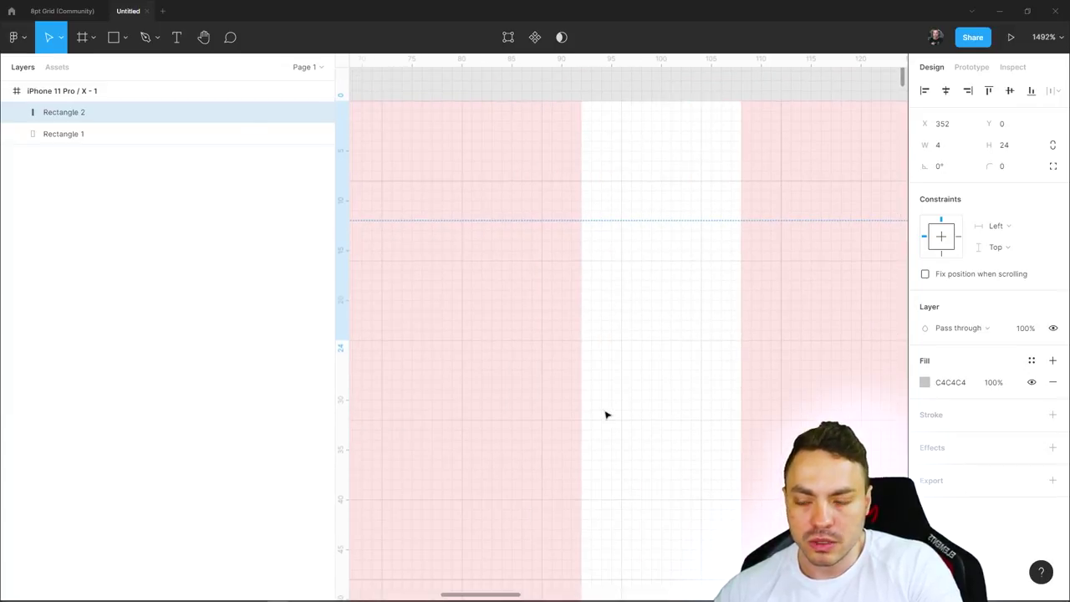
scroll(607, 413, "up", 2)
scroll(826, 329, "down", 5, "ctrl")
scroll(690, 386, "left", 2)
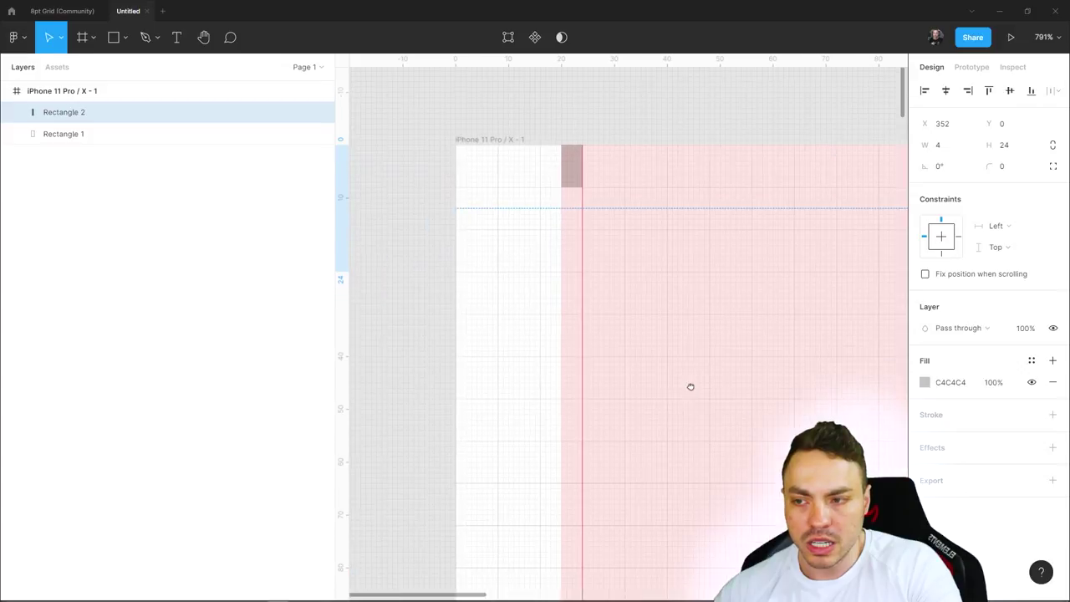
left_click_drag(691, 386, 540, 323)
scroll(681, 348, "up", 1)
scroll(681, 349, "down", 3, "ctrl")
scroll(688, 363, "down", 2, "ctrl")
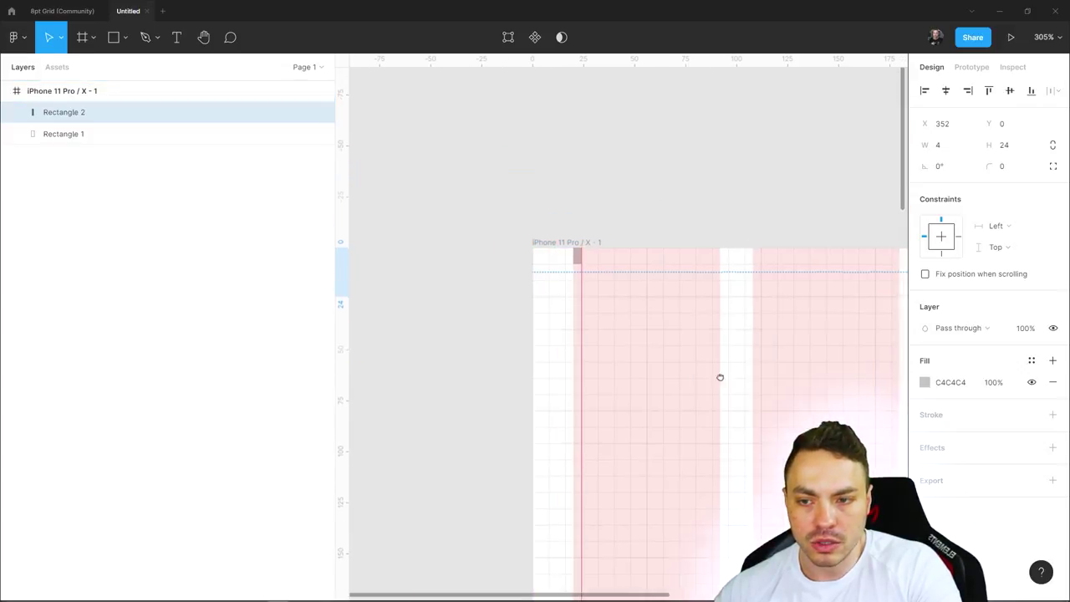
left_click_drag(720, 377, 523, 217)
scroll(611, 242, "down", 4, "ctrl")
key("Escape")
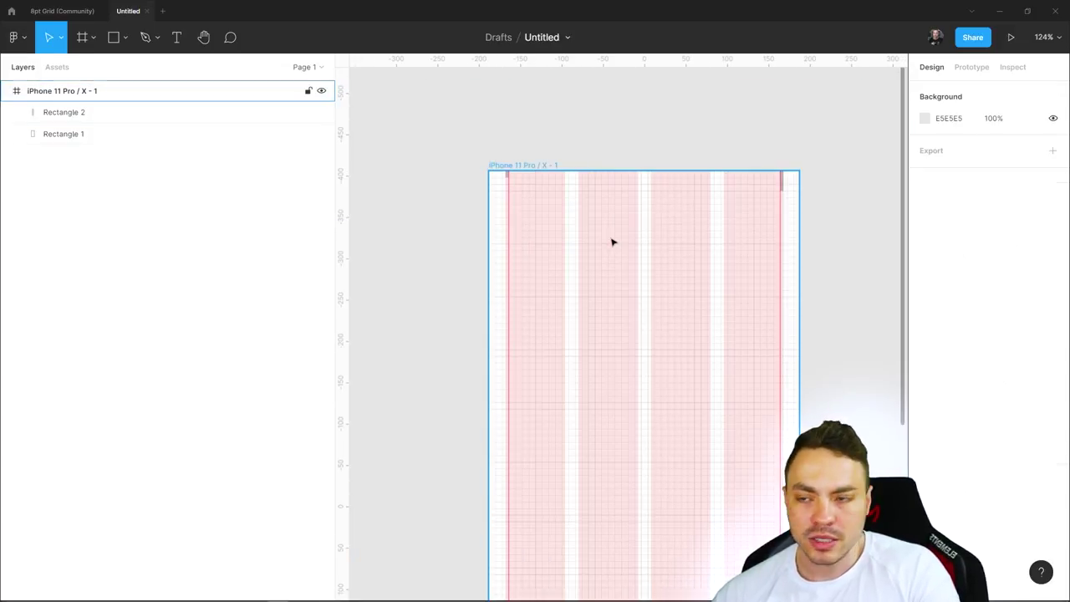
scroll(537, 234, "up", 2, "ctrl")
scroll(540, 234, "up", 3, "ctrl")
scroll(540, 234, "up", 2, "ctrl")
left_click_drag(509, 180, 670, 429)
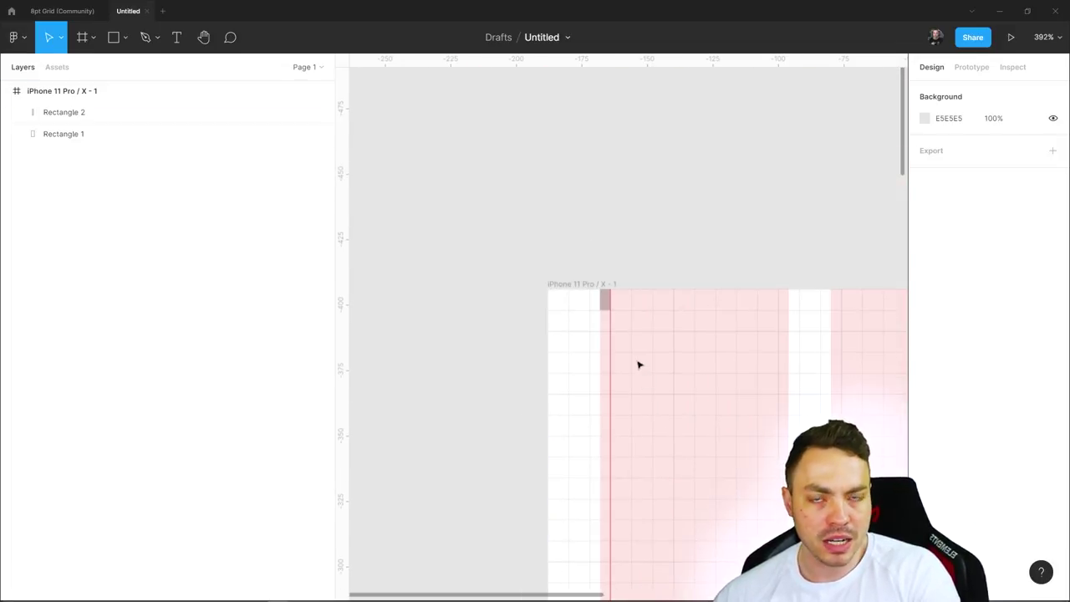
scroll(639, 365, "up", 2, "ctrl")
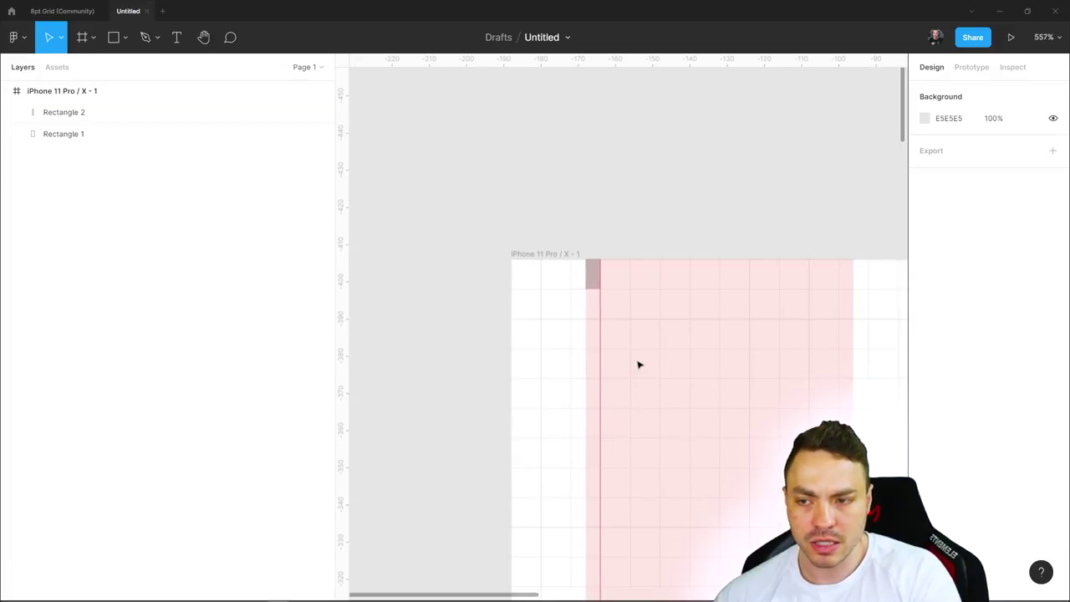
left_click_drag(707, 342, 605, 277)
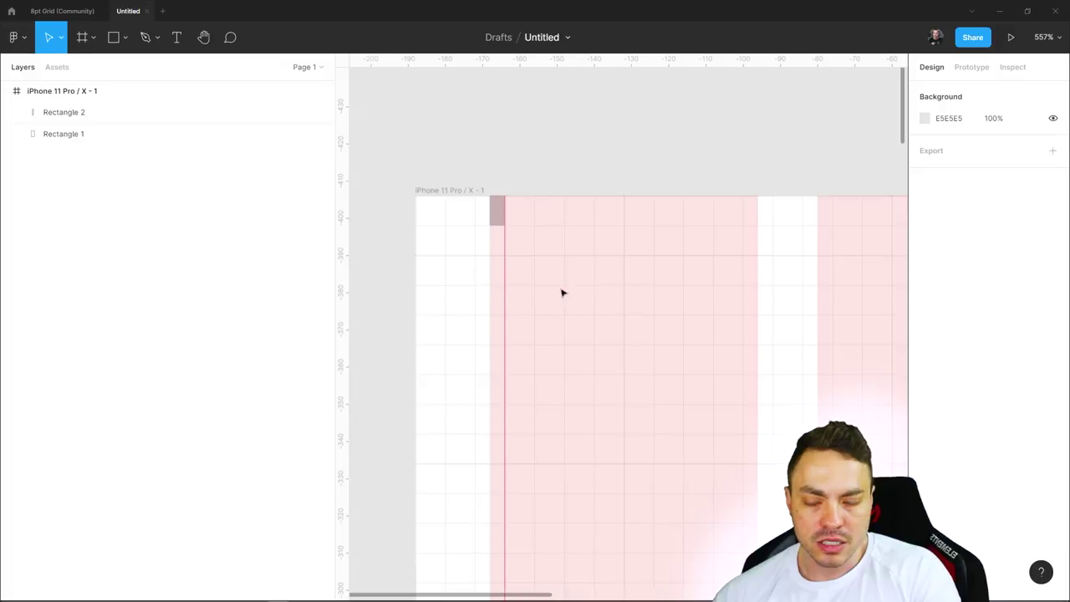
Add a third layout grid to the iPhone 11 Pro frame as a column grid
left_click(448, 191)
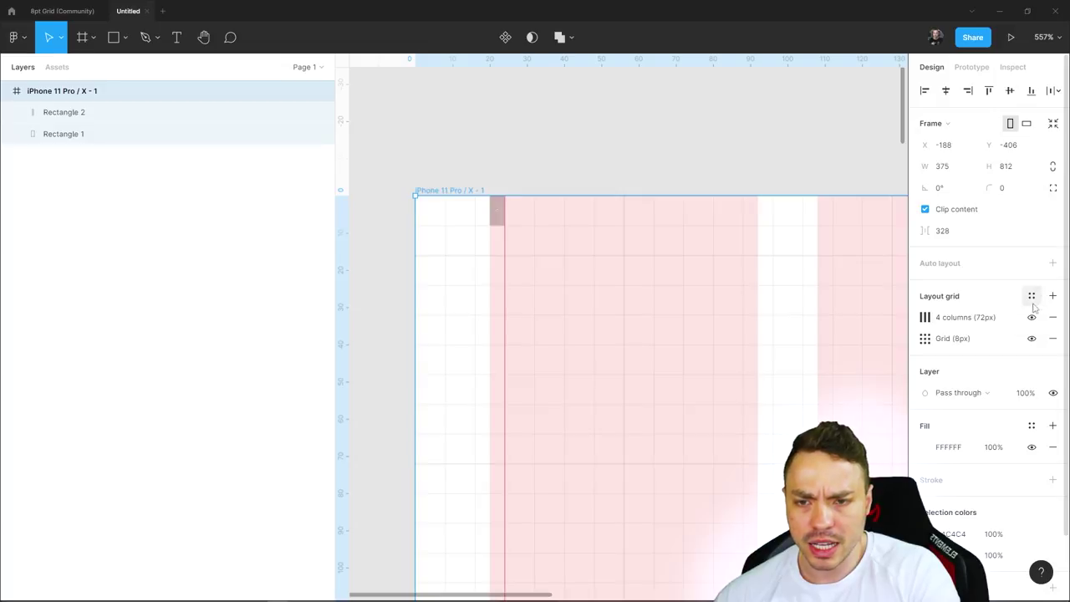
left_click(1031, 296)
left_click(1052, 296)
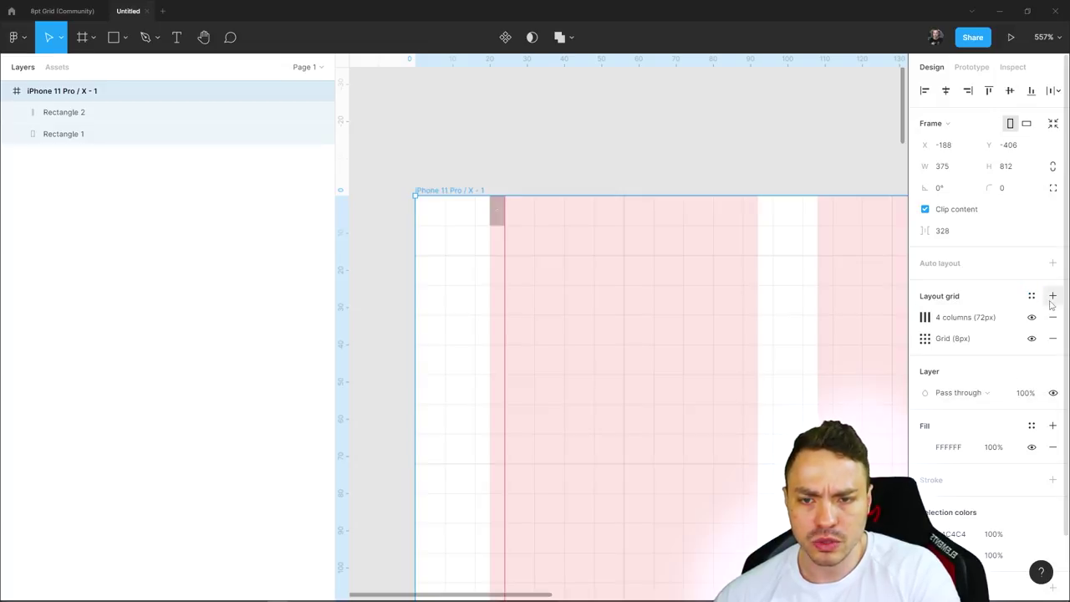
left_click(924, 318)
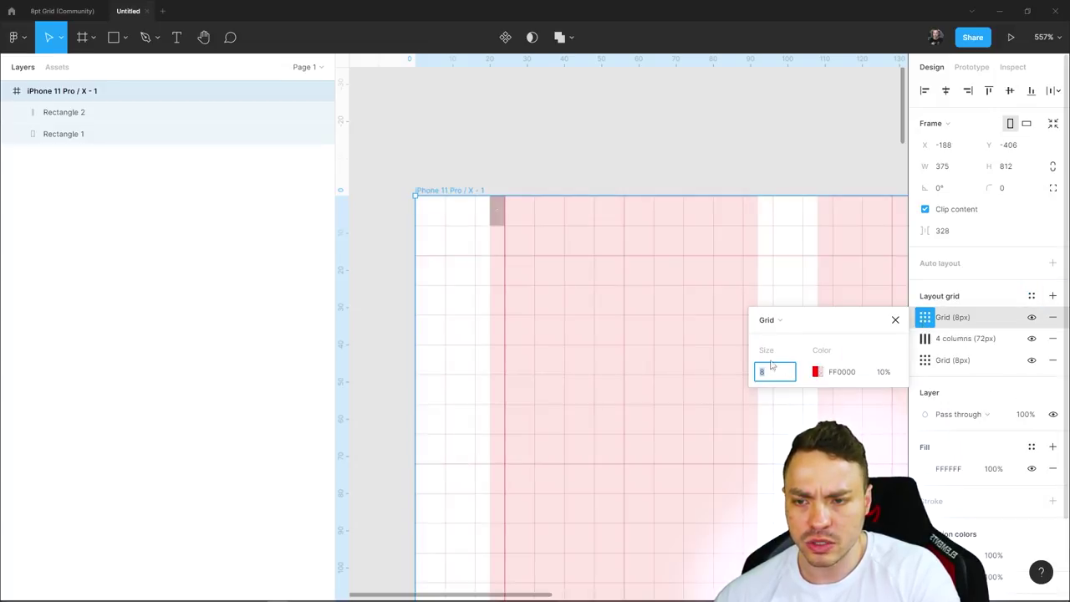
left_click(781, 323)
left_click(789, 320)
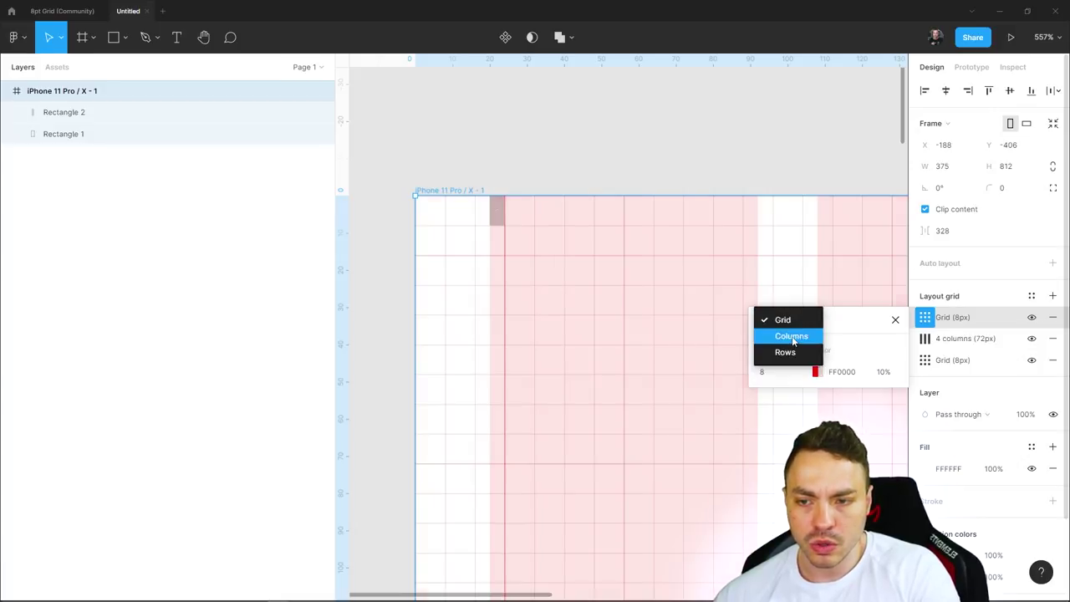
left_click(792, 337)
Give the new column grid 2 columns and a cyan colour (hue 180, 00FFFF)
type("2")
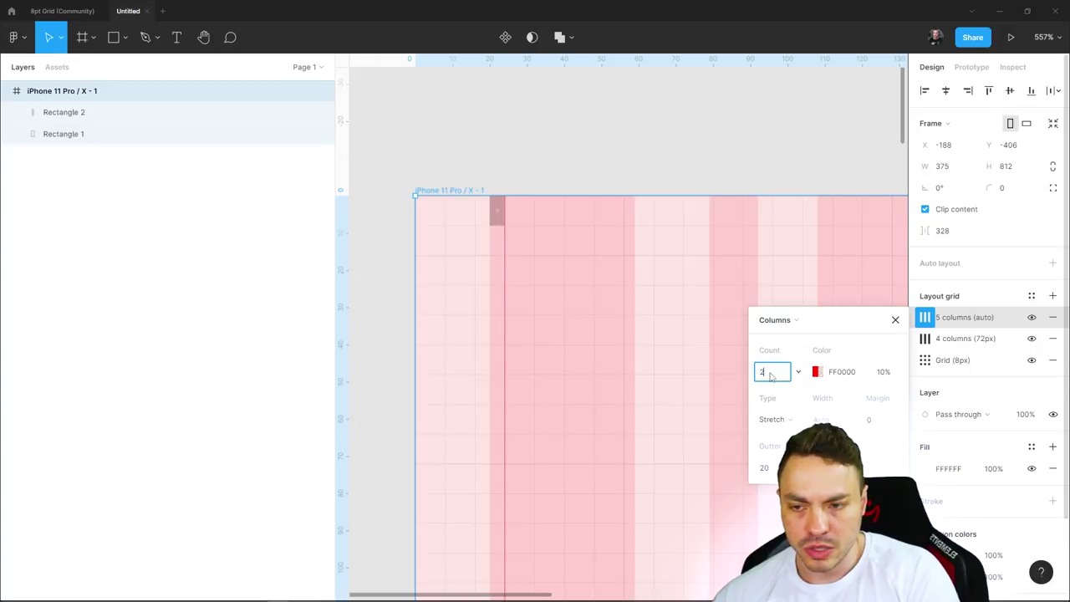
key("Return")
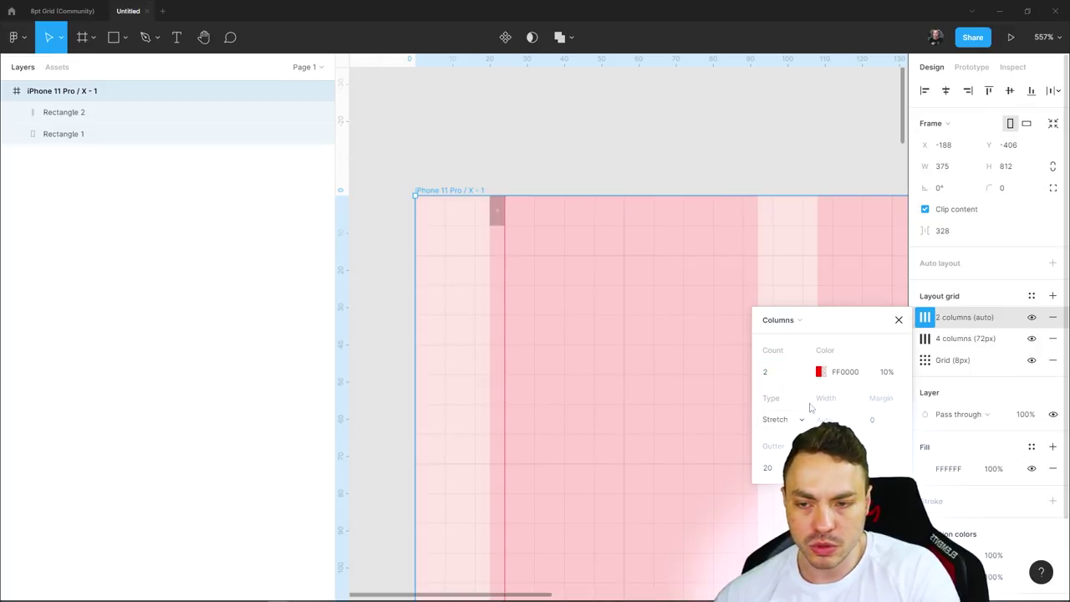
left_click(820, 372)
type("180")
key("Return")
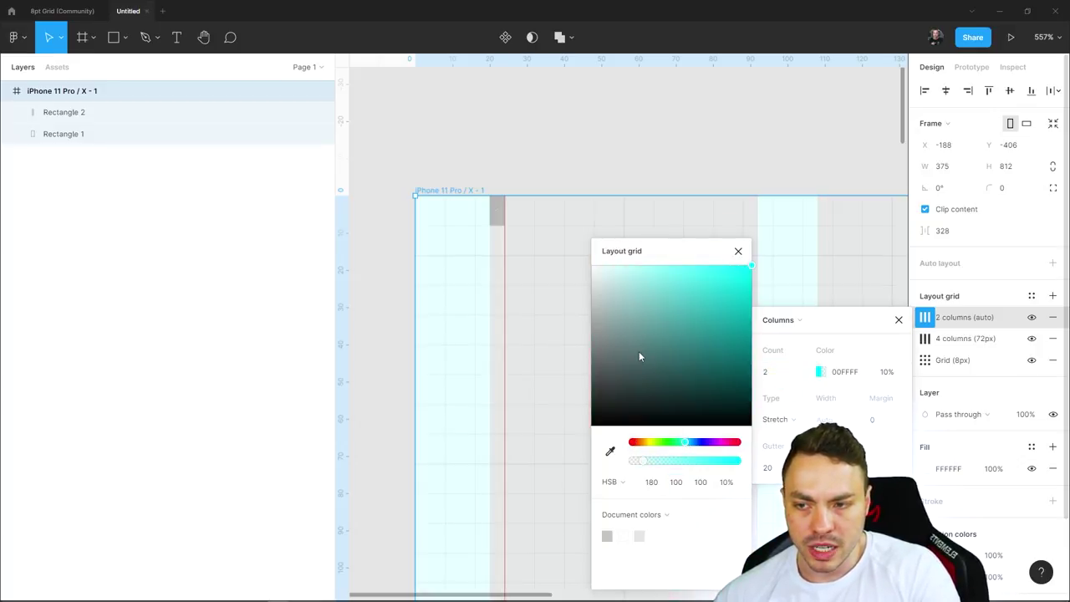
left_click(736, 252)
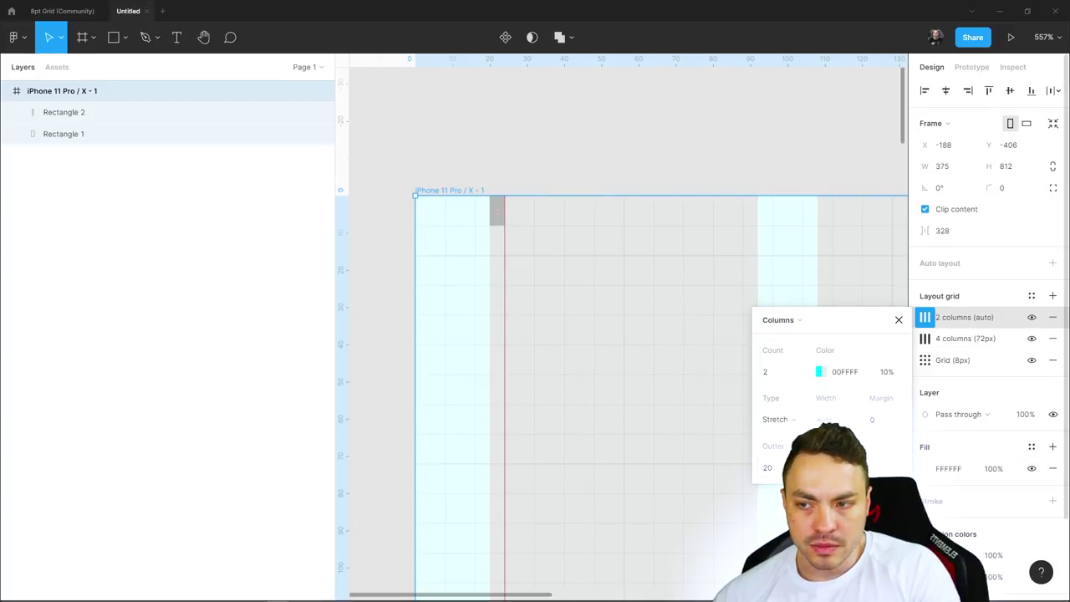
Make the columns centred, 24 px wide, with a 330 gutter
left_click(780, 471)
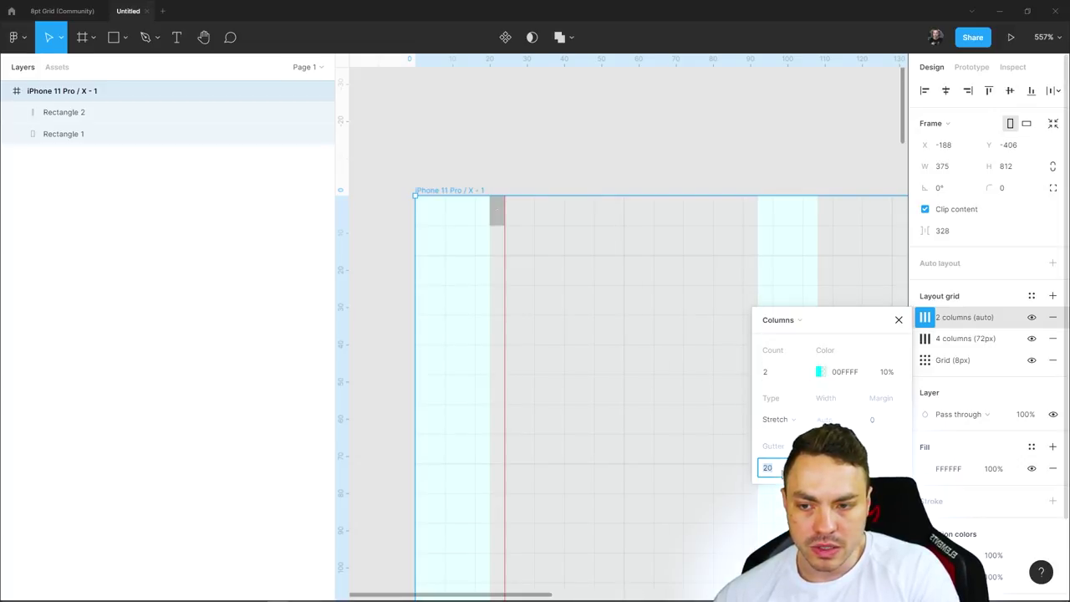
left_click(795, 429)
left_click(794, 402)
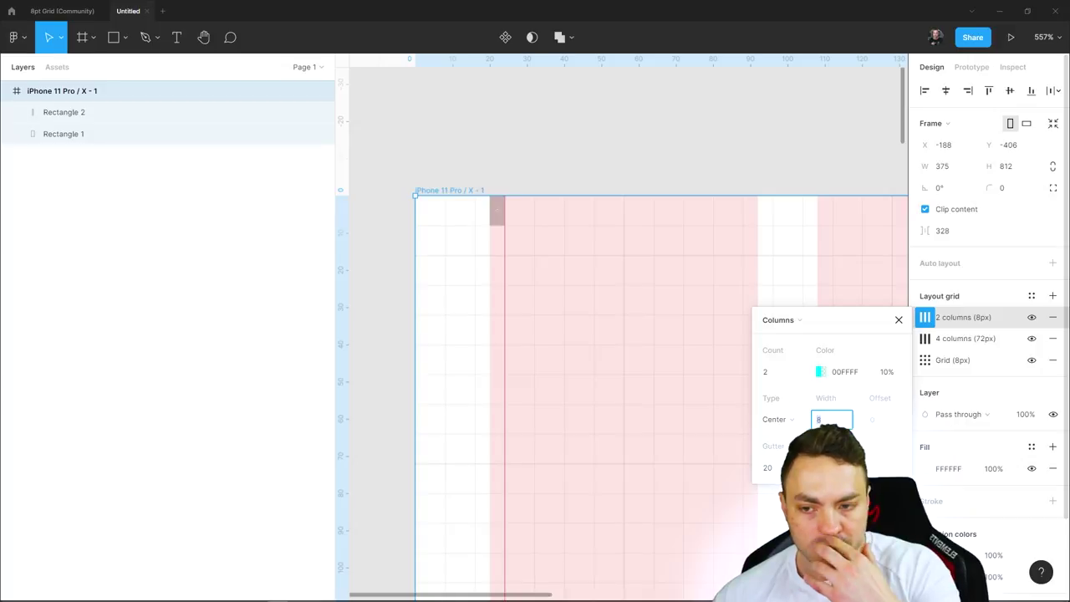
type("3")
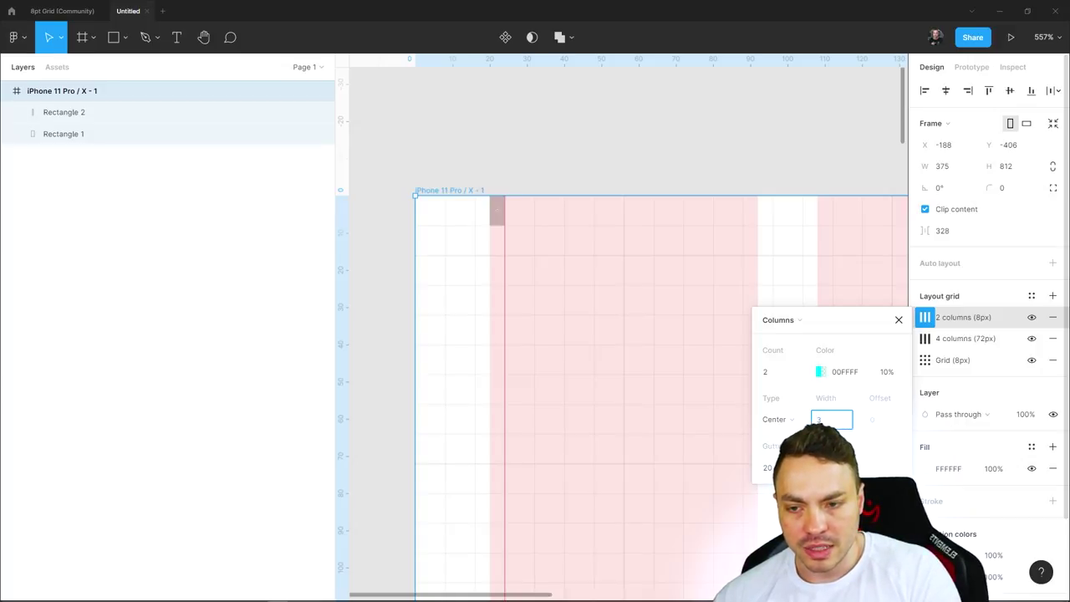
key("BackSpace")
type("2")
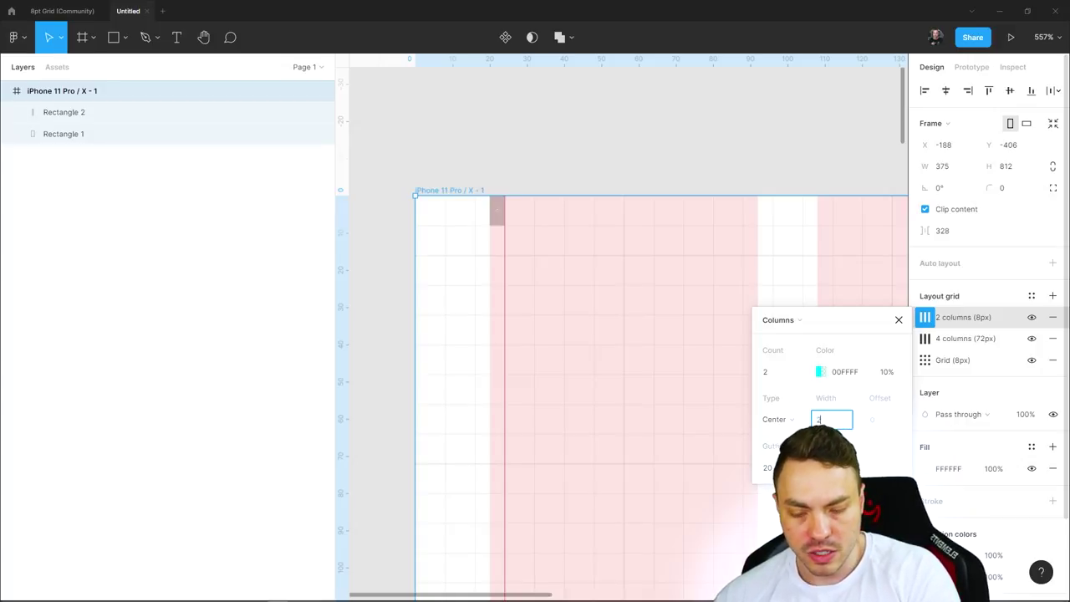
type("4")
left_click(766, 466)
type("330")
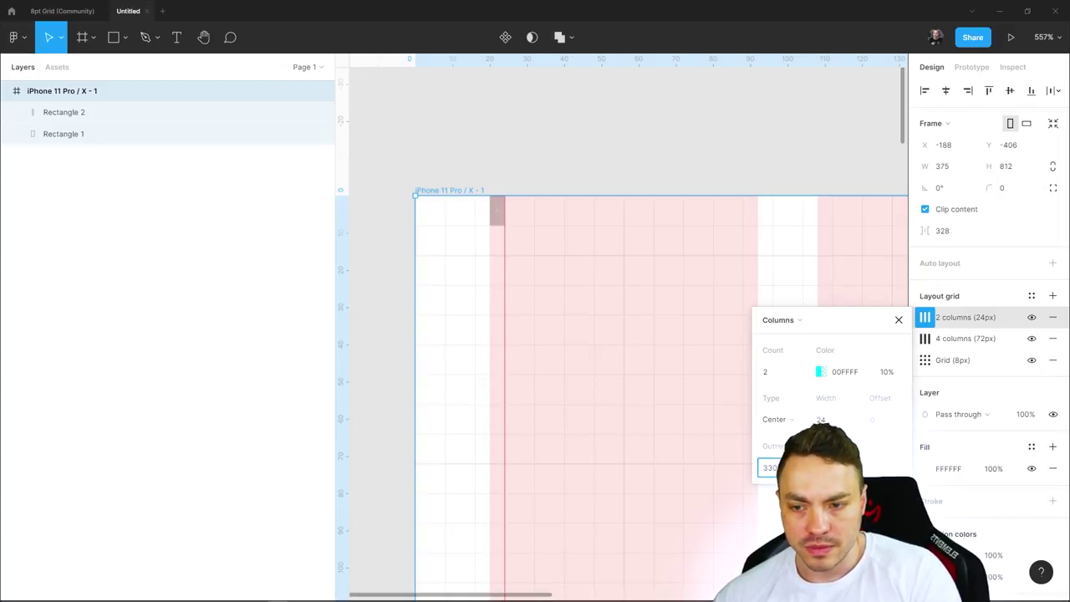
key("Return")
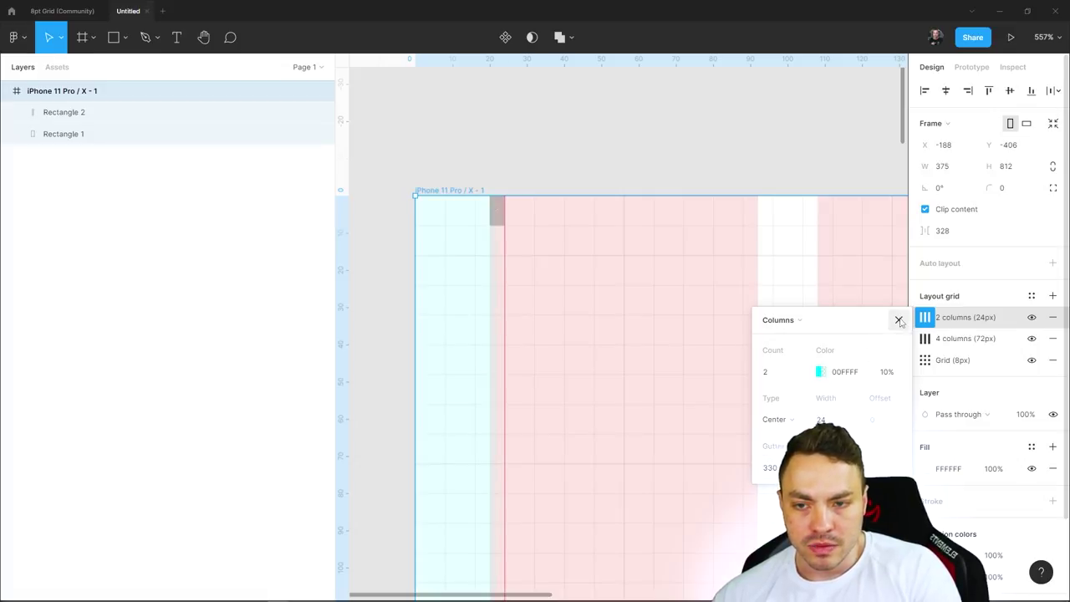
left_click(899, 320)
Delete both grey marker rectangles, Rectangle 1 and Rectangle 2
scroll(777, 351, "up", 3)
scroll(602, 298, "up", 3)
scroll(507, 189, "up", 3)
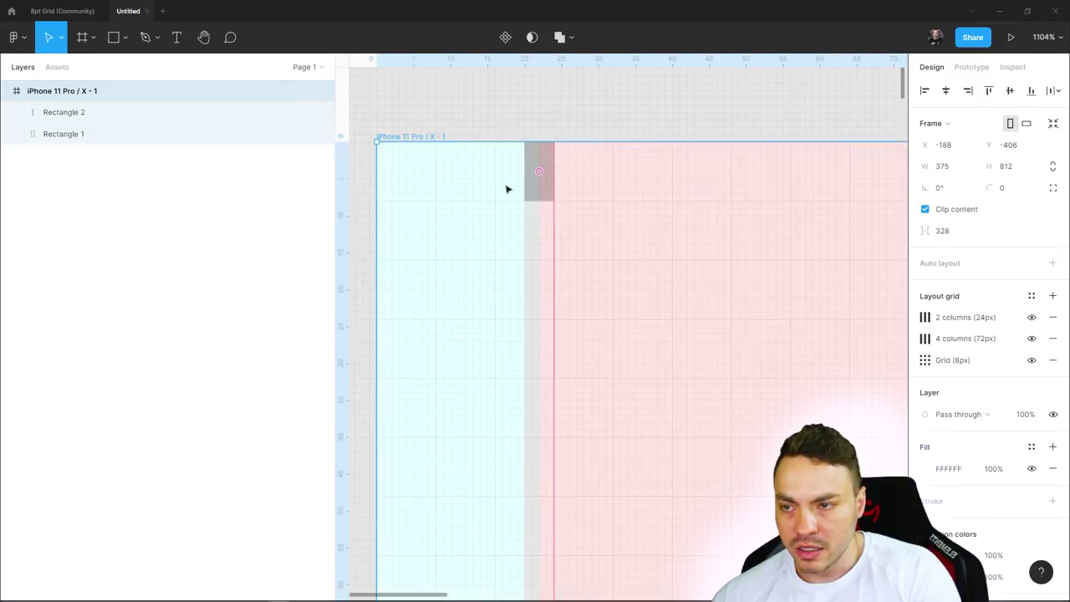
left_click(542, 166)
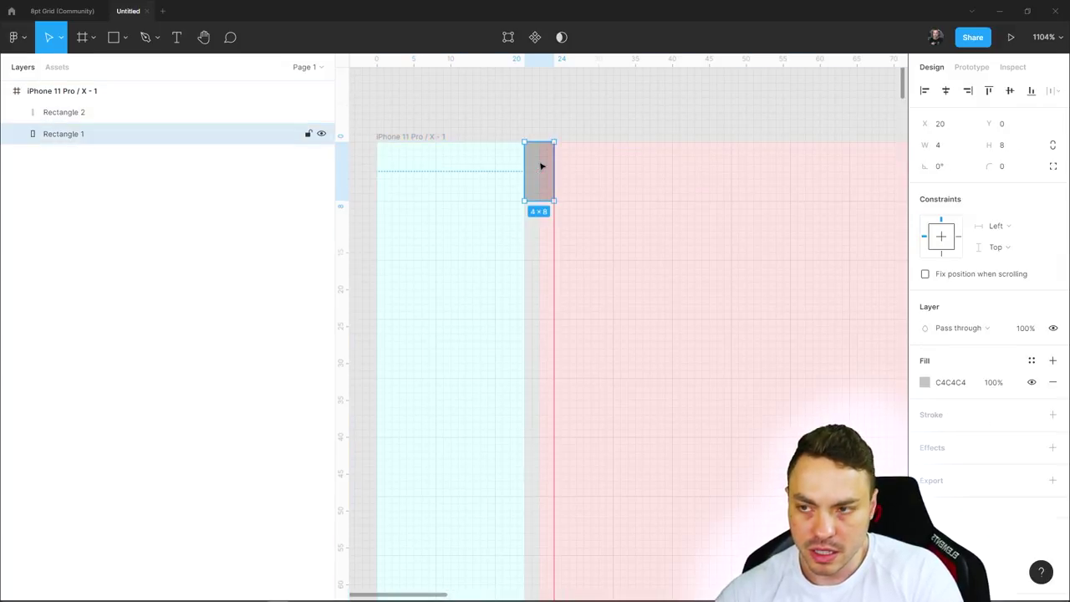
key("Delete")
scroll(545, 207, "up", 3)
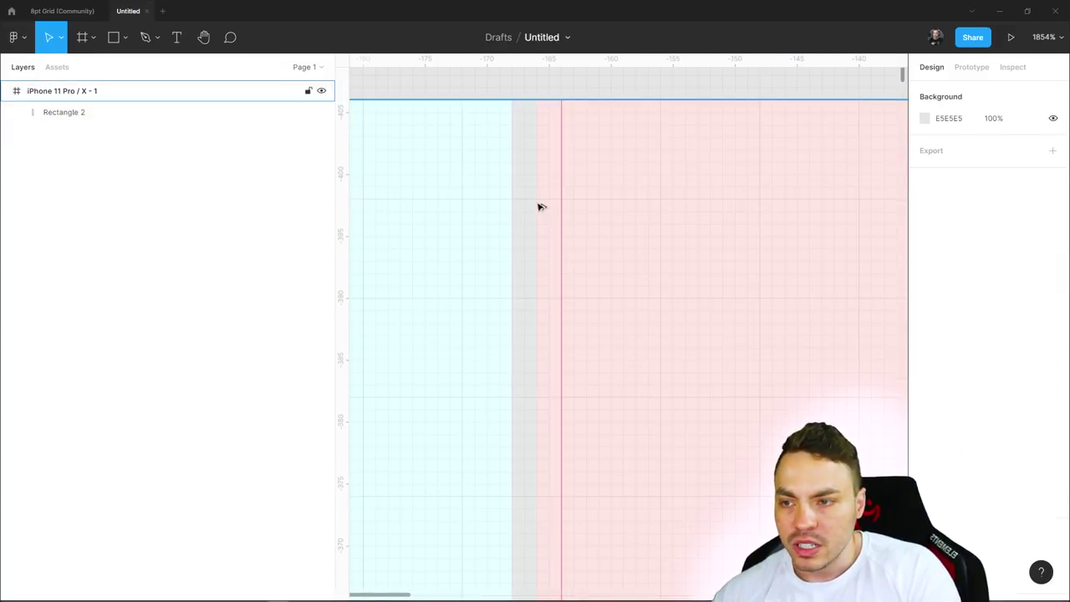
scroll(518, 225, "down", 3)
scroll(585, 259, "down", 3)
scroll(733, 278, "right", 3)
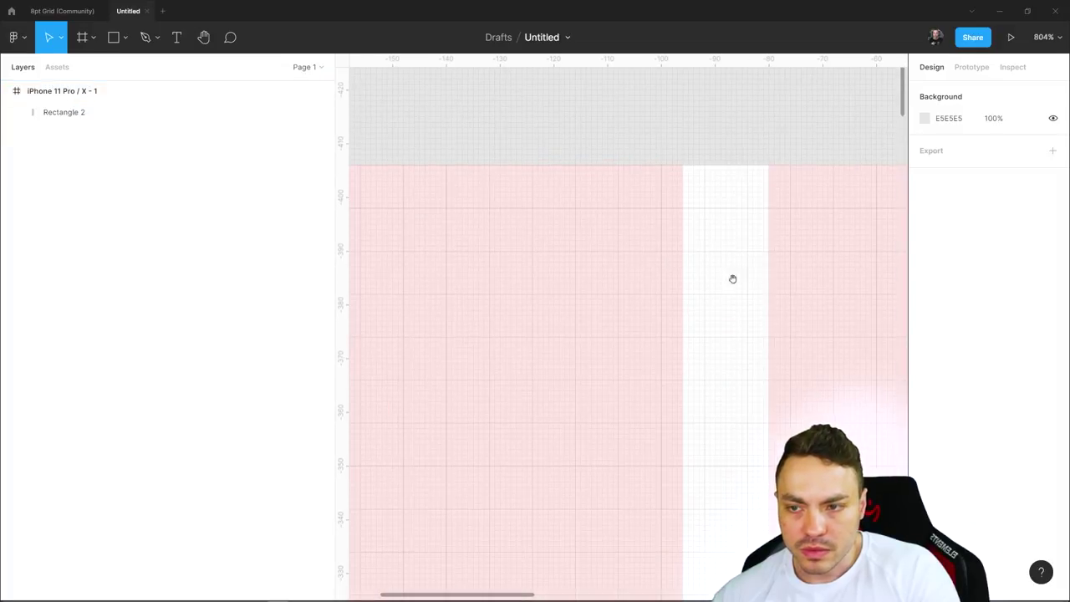
scroll(732, 278, "right", 5)
scroll(573, 293, "right", 5)
scroll(728, 300, "right", 5)
scroll(585, 303, "right", 5)
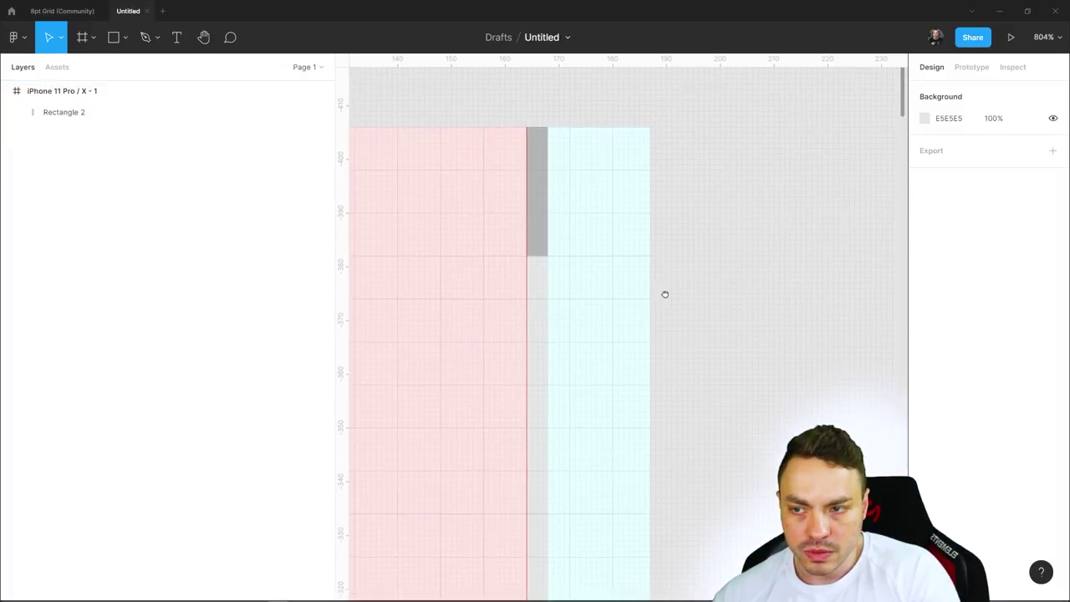
scroll(664, 294, "left", 2)
left_click(639, 224)
key("Delete")
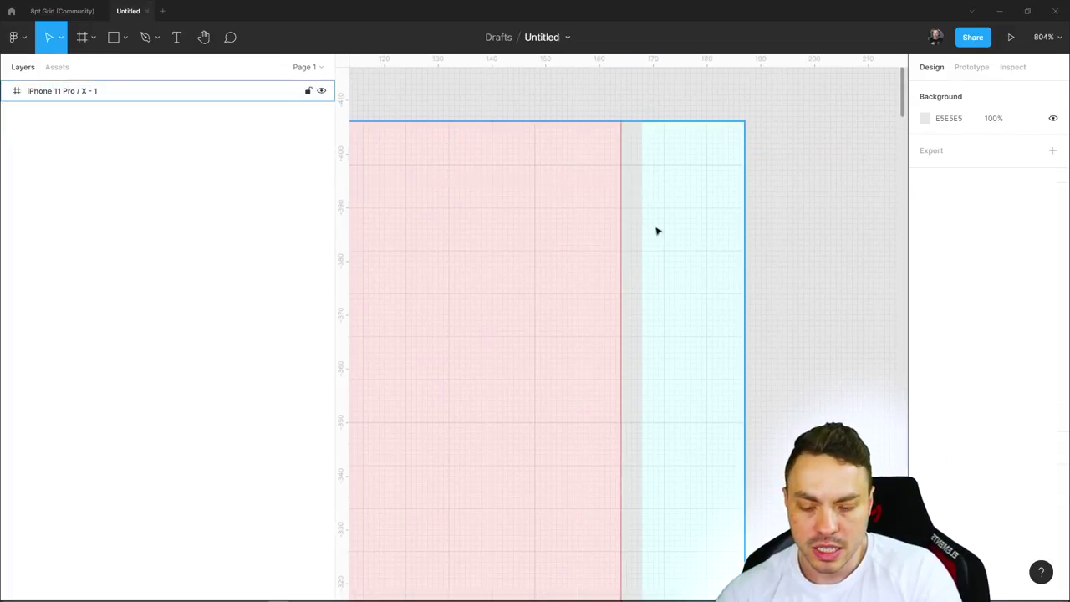
Hide the frame's Grid (8px) and zoom out to show the whole iPhone frame
left_click(682, 222)
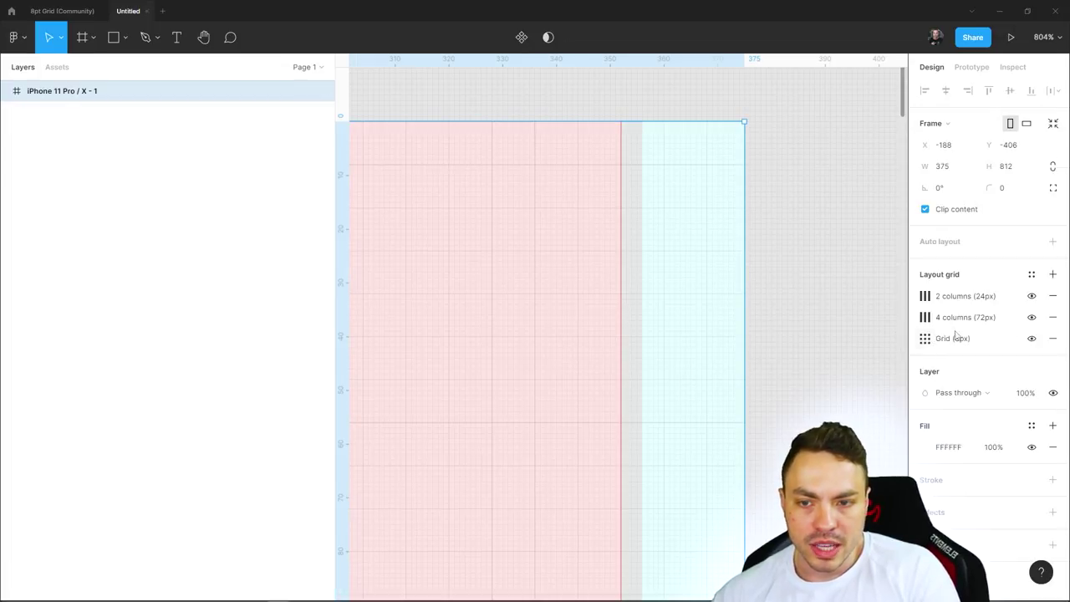
left_click(1031, 338)
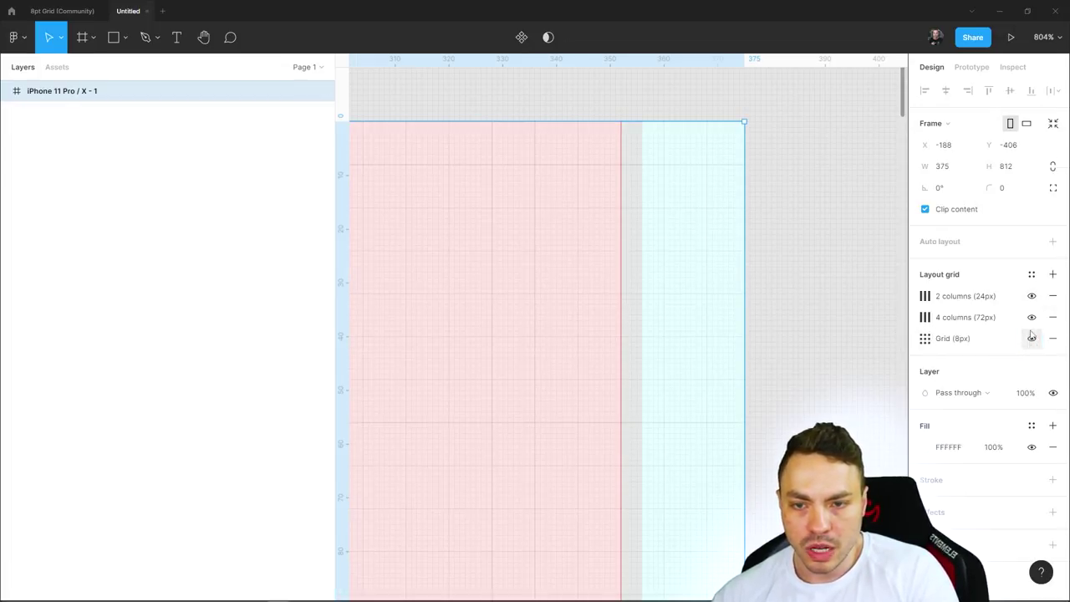
left_click(1032, 338)
scroll(555, 292, "down", 2)
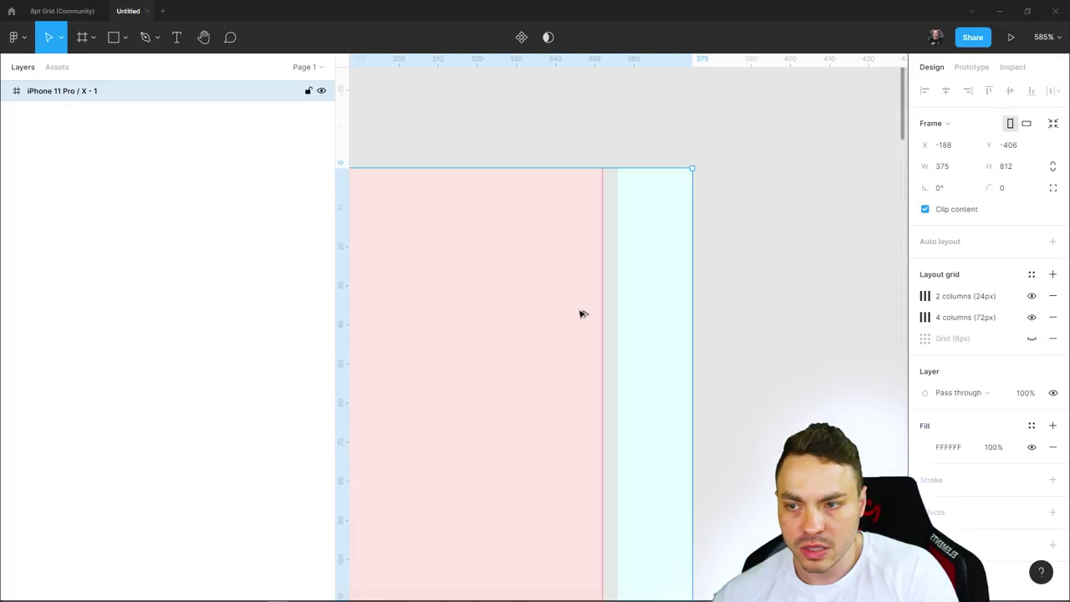
scroll(530, 370, "down", 2)
scroll(521, 377, "down", 2)
scroll(463, 410, "down", 2)
left_click_drag(463, 410, 704, 262)
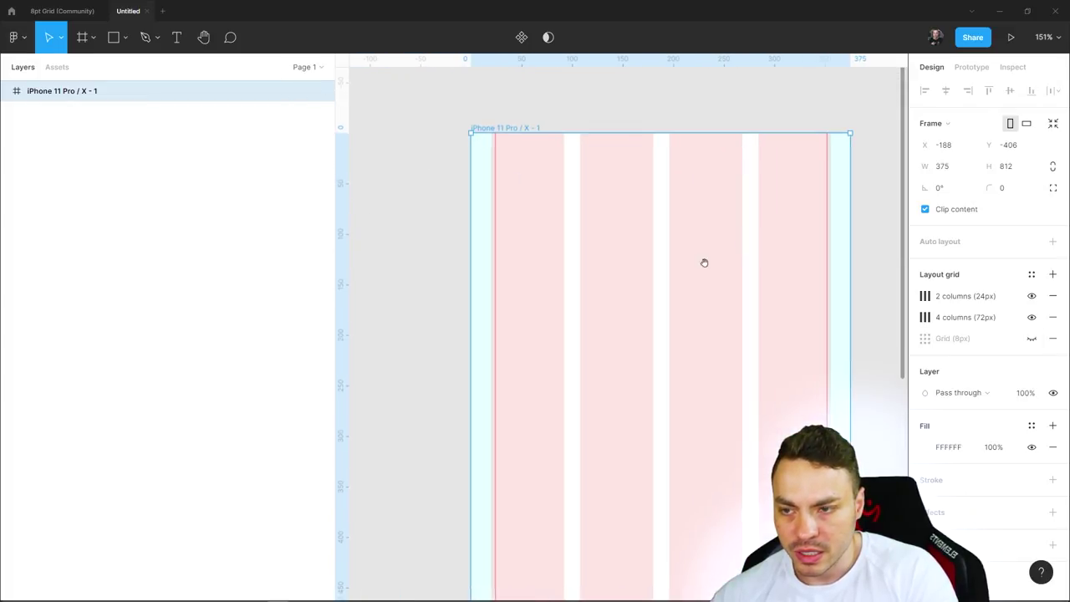
left_click(643, 109)
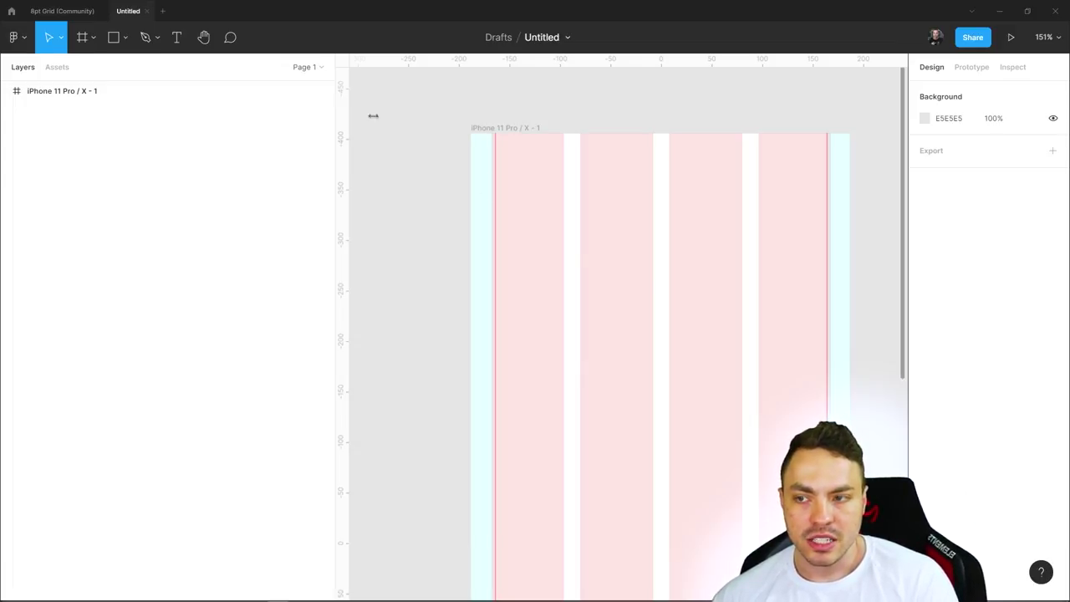
scroll(631, 278, "down", 1)
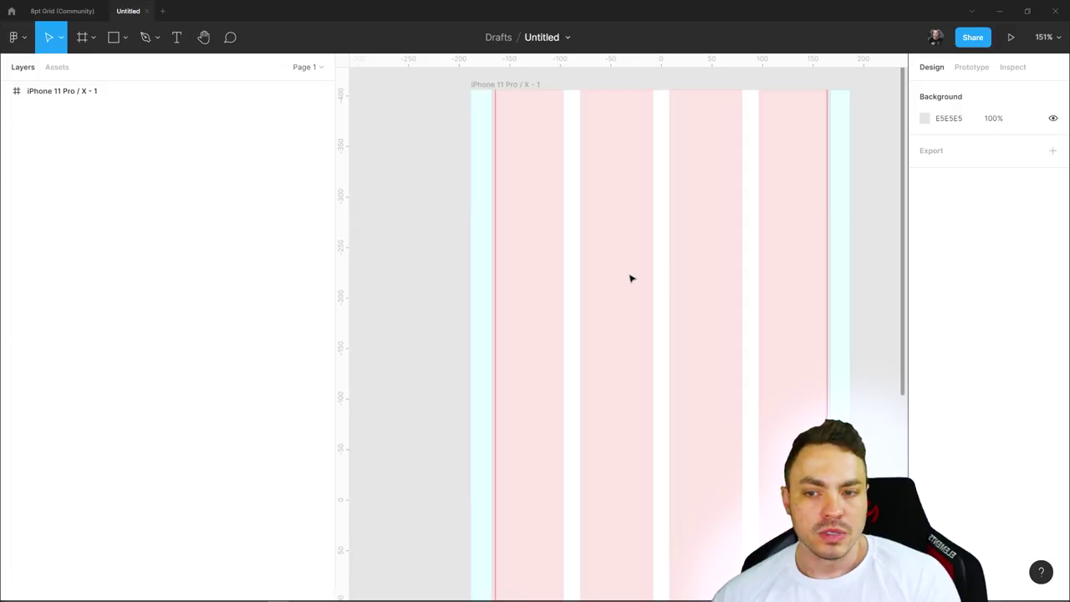
scroll(631, 278, "up", 1)
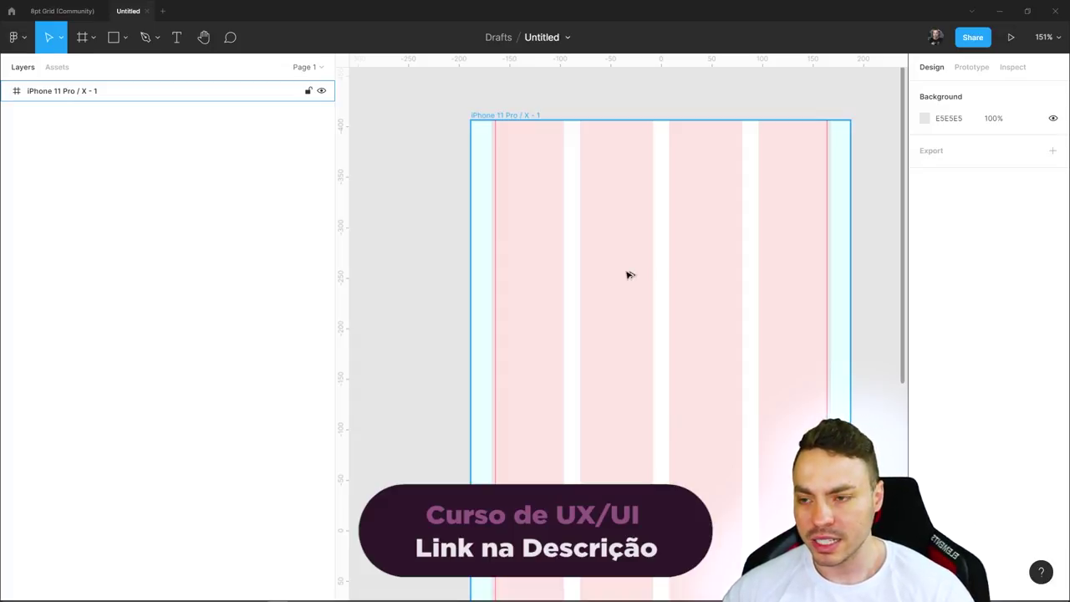
scroll(629, 274, "down", 2)
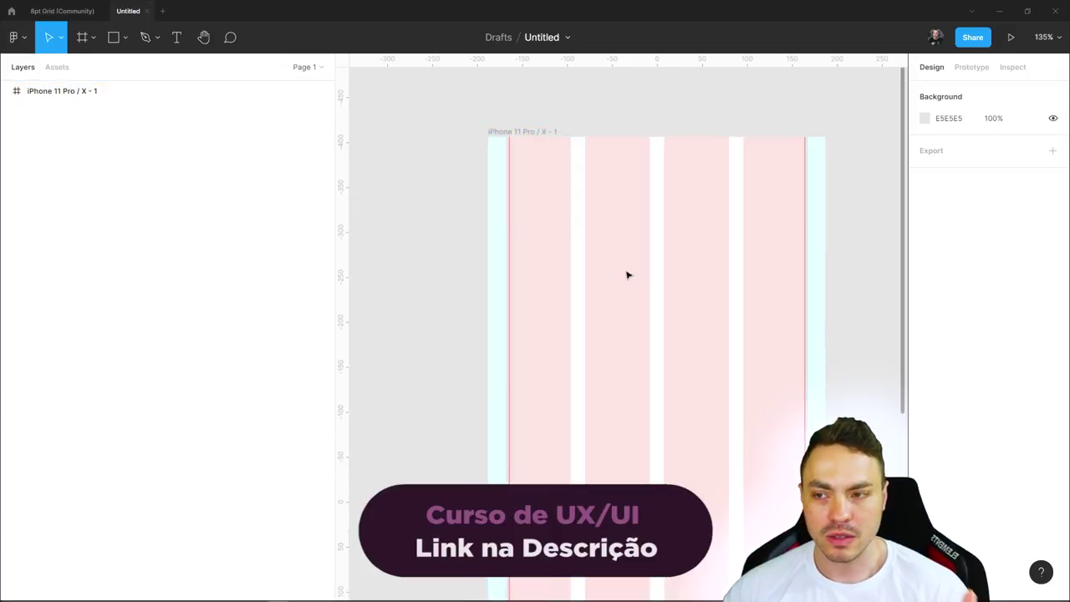
scroll(629, 274, "down", 2)
scroll(629, 274, "down", 5)
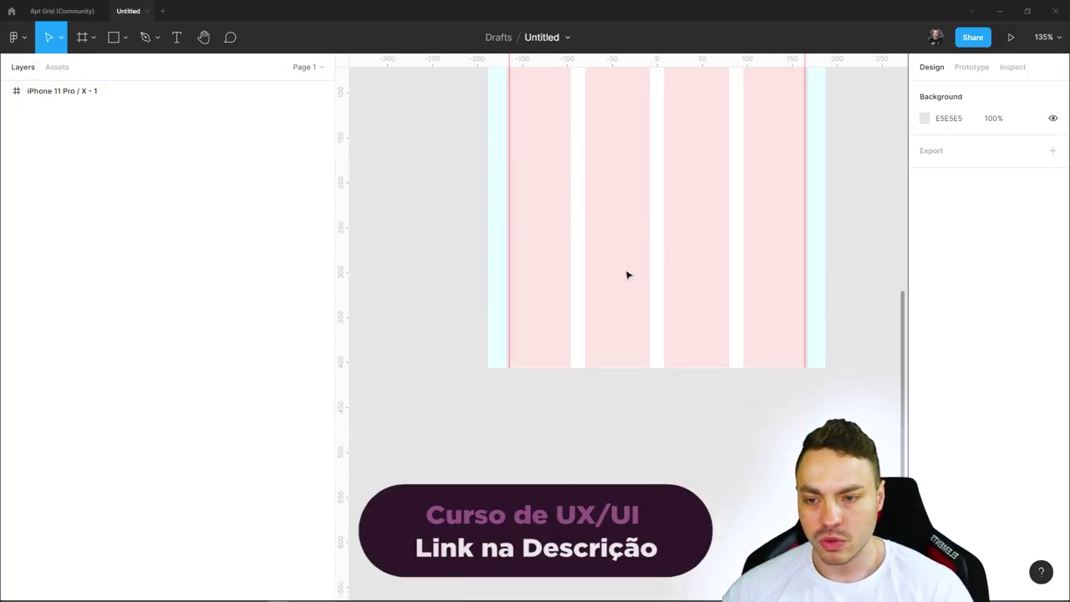
scroll(628, 275, "up", 7)
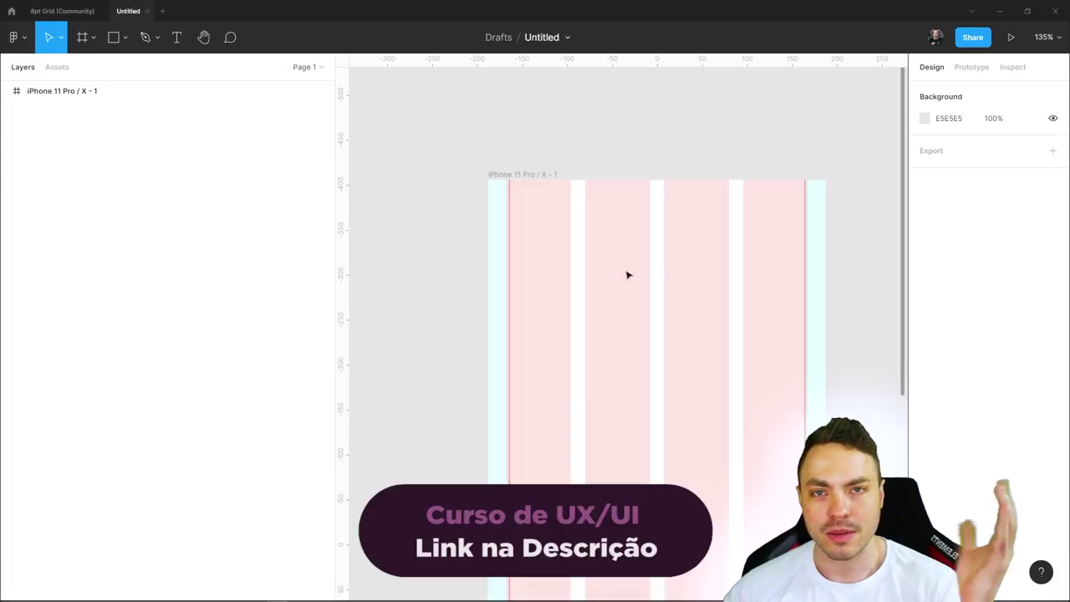